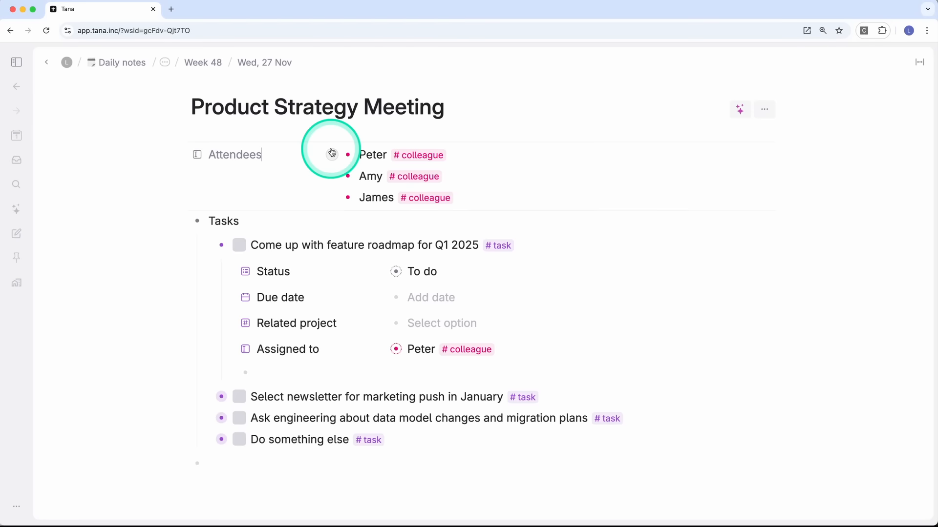
click(331, 153)
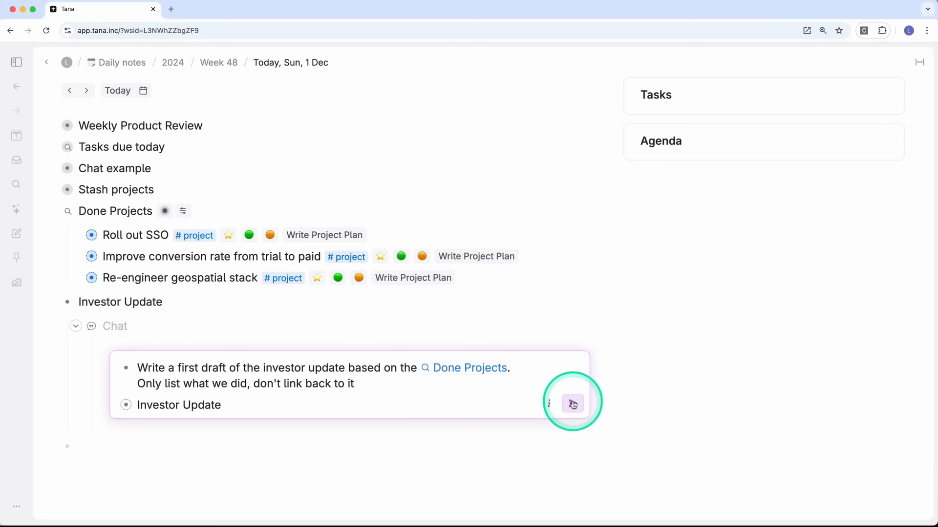
click(573, 405)
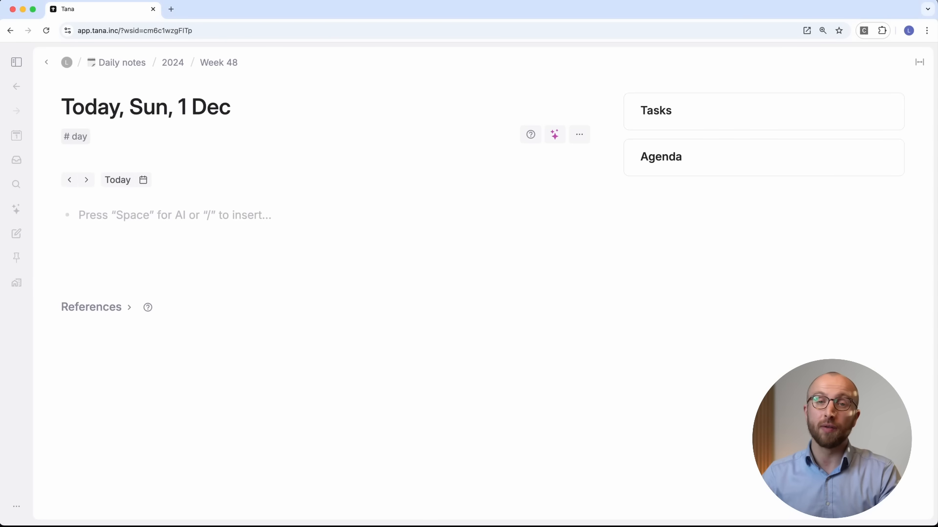
Step: Add a "Weekly Team Meeting" node to today's daily note with "Focus: going faster!" nested beneath it
click(178, 221)
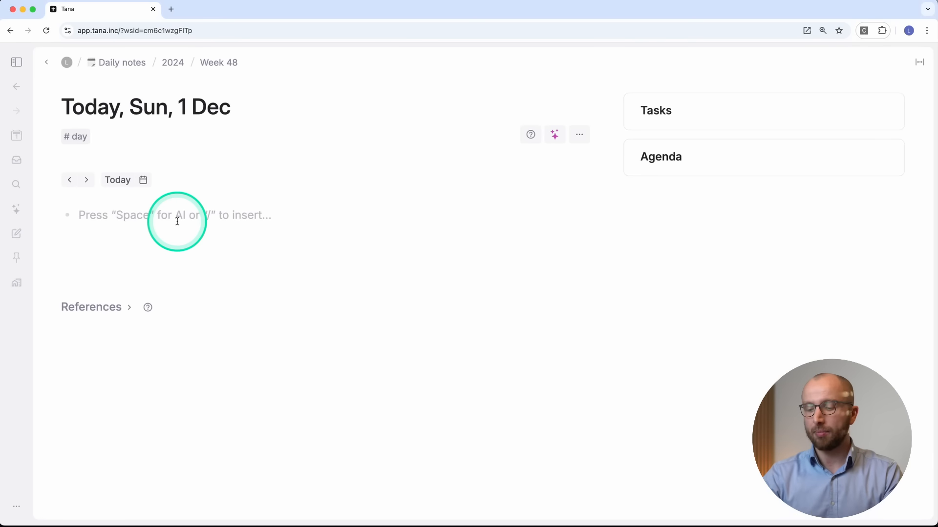
text(Weekly Team Meeting)
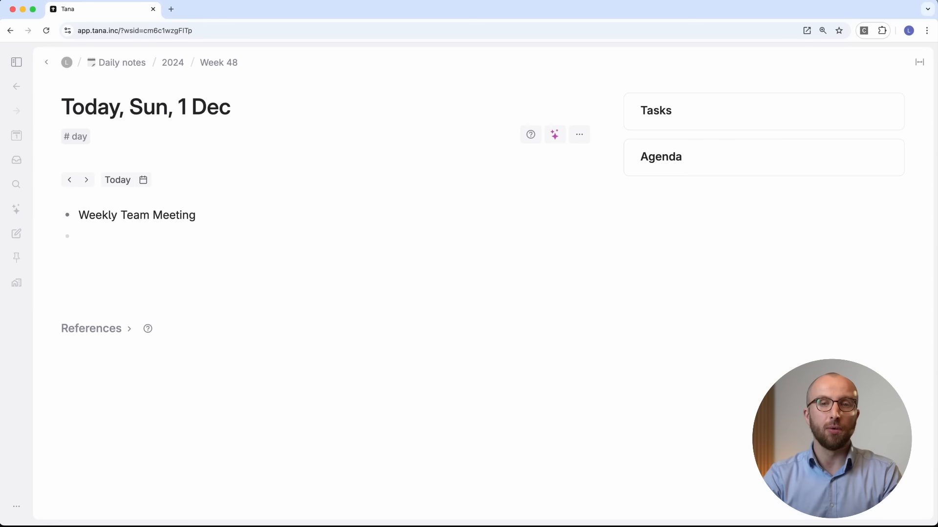
key(Return)
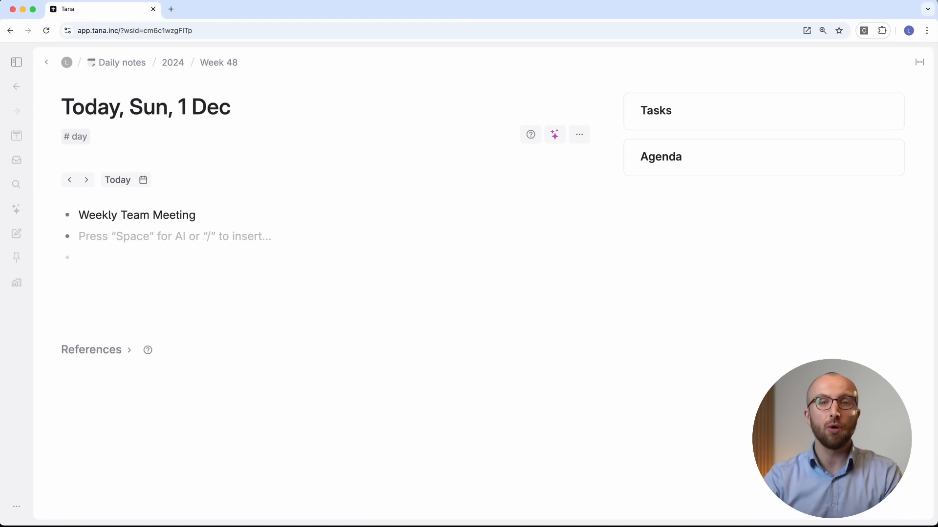
key(Tab)
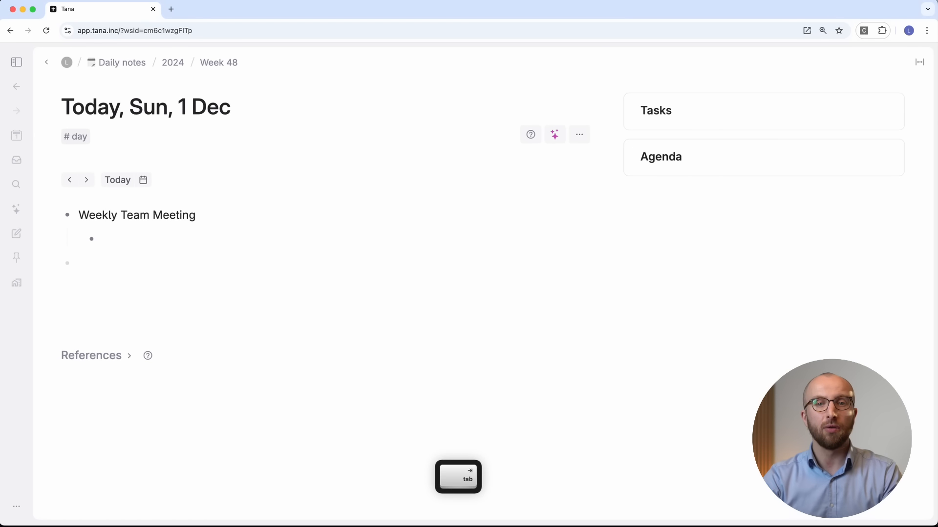
text(F)
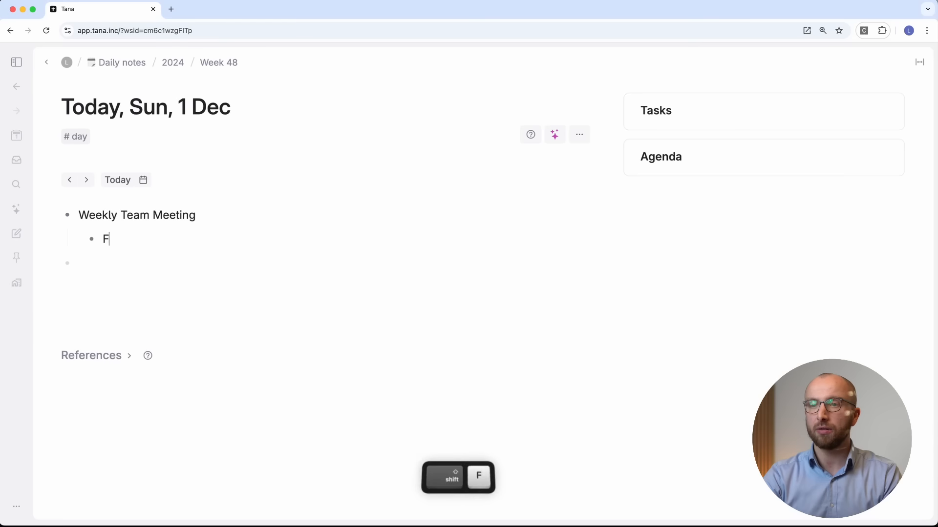
text(ocus: going faster!)
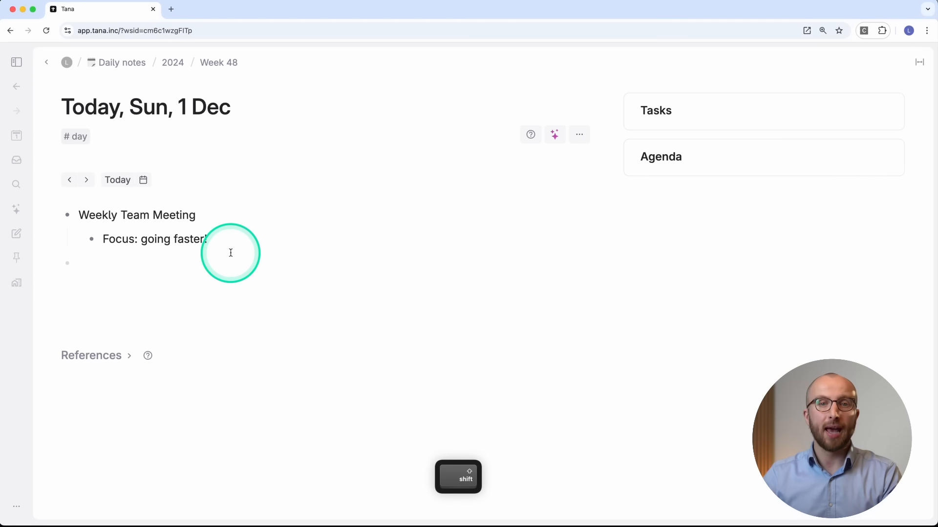
key(shift+Tab)
key(Tab)
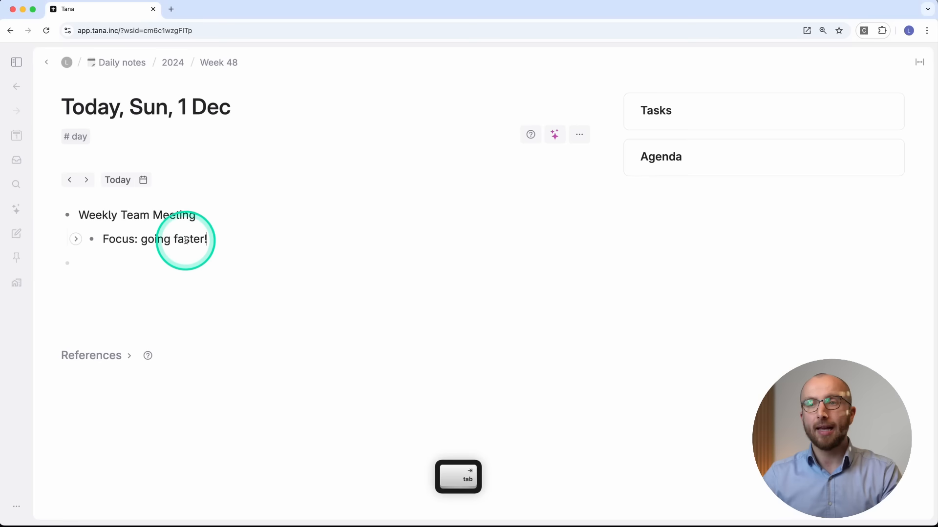
Step: Open the Weekly Team Meeting node, add an "Even faster" bullet, and return to today's daily note
click(68, 216)
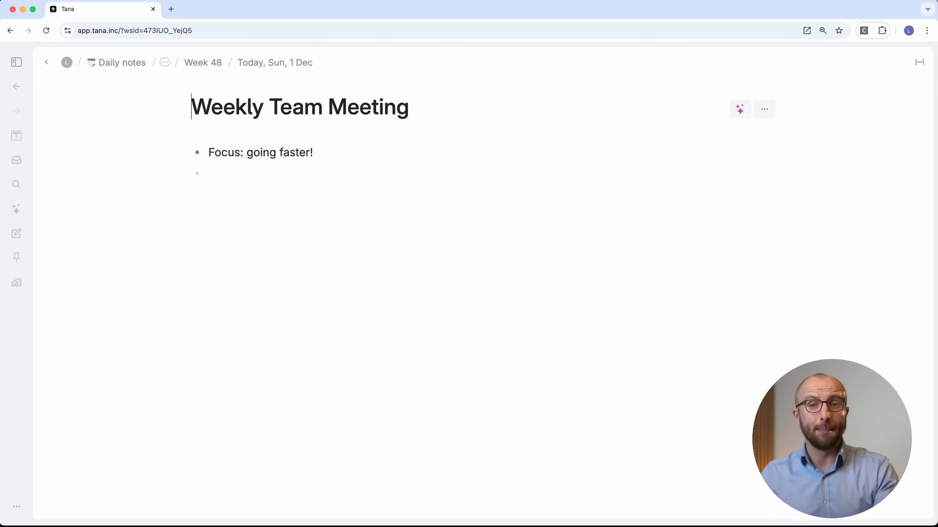
click(324, 209)
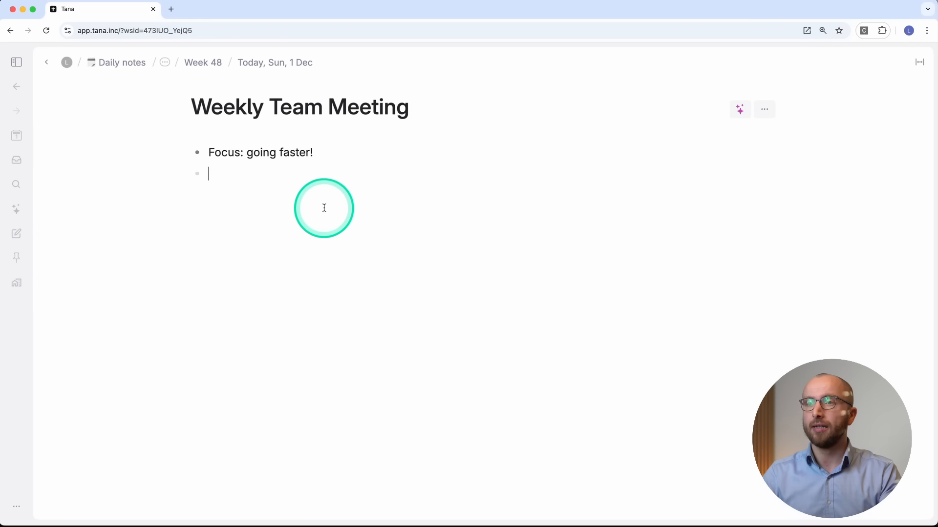
text(Even faster)
key(Return)
click(287, 64)
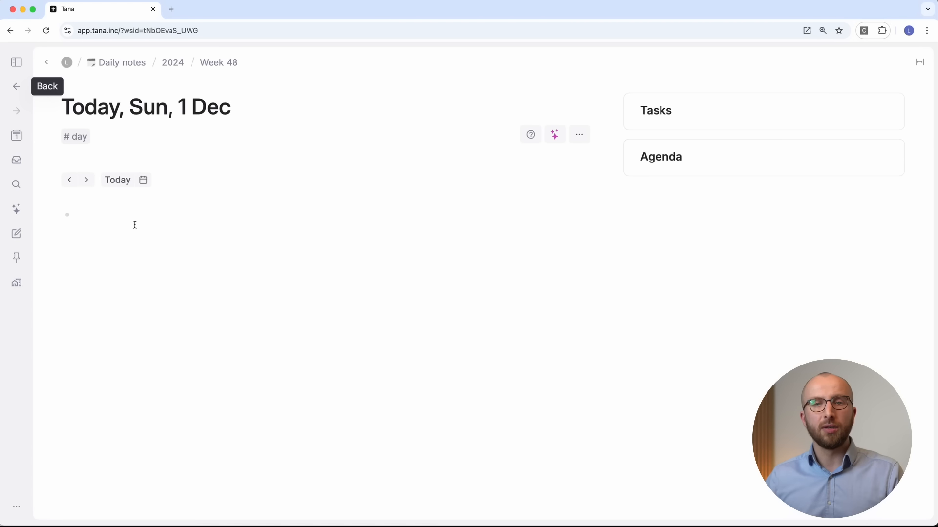
Step: Open the daily note for Wed, 27 Nov and examine the tasks under Product Strategy Meeting
click(143, 179)
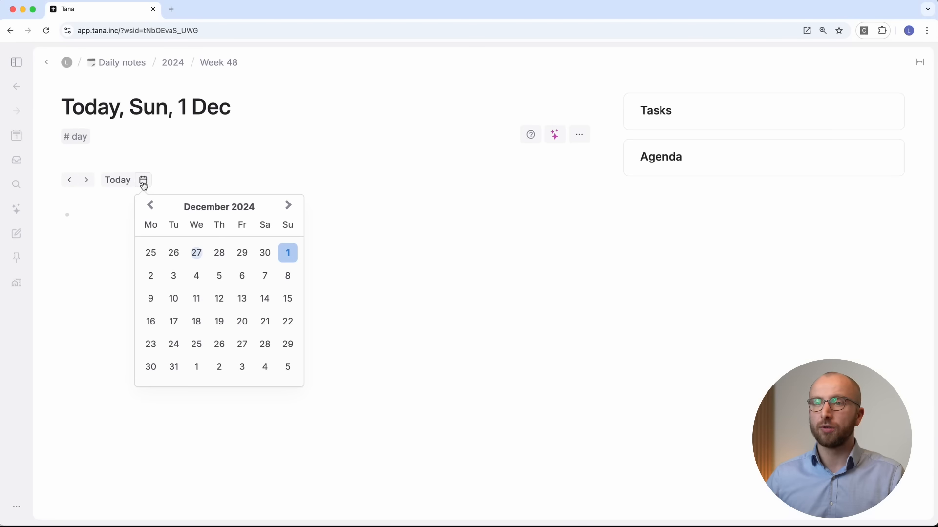
click(197, 250)
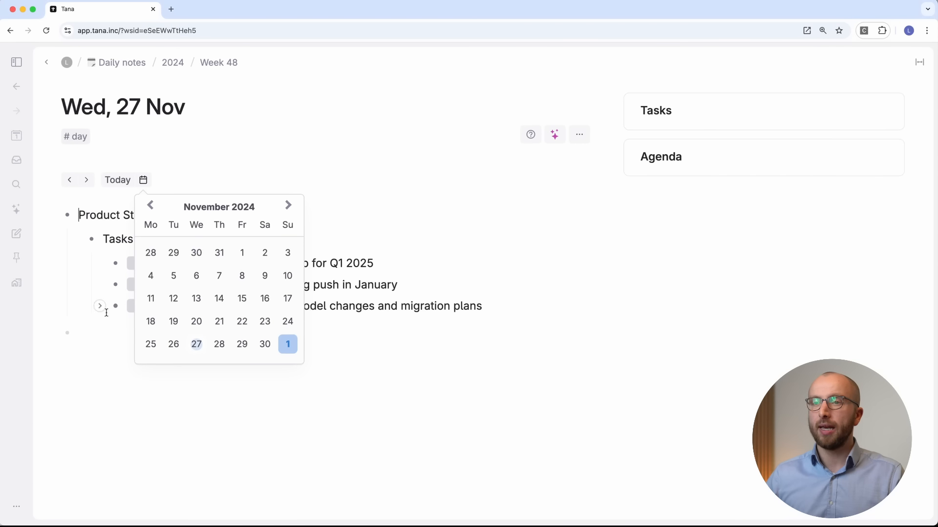
click(76, 239)
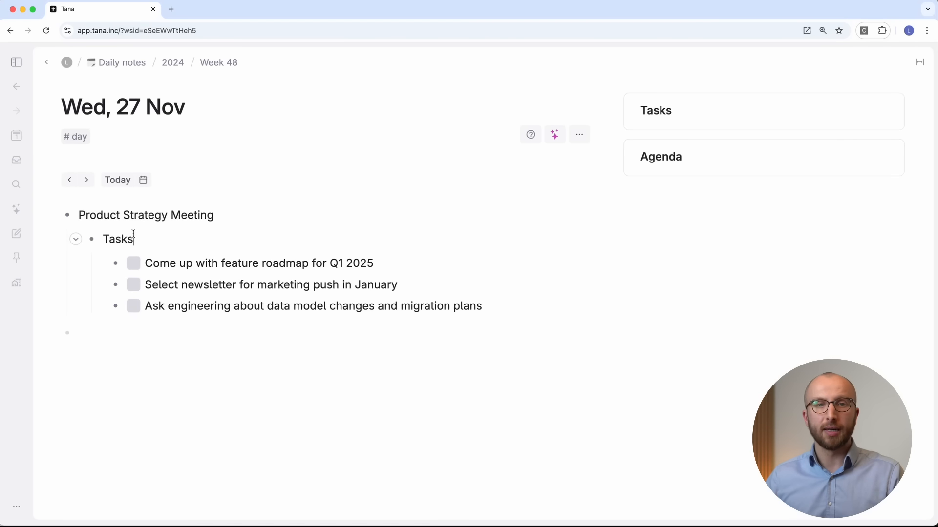
Step: Add a "Weekly Product Review" node to today's daily note and open it as its own page
click(118, 180)
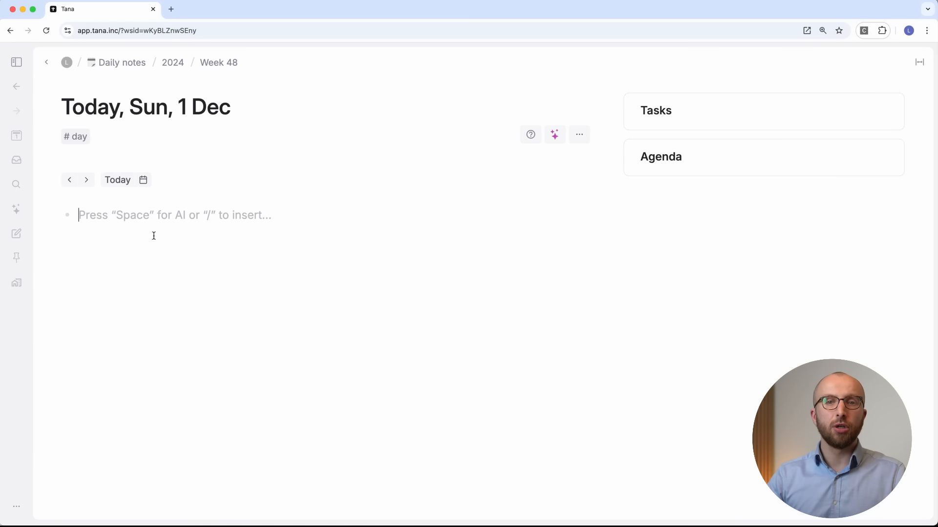
text(W)
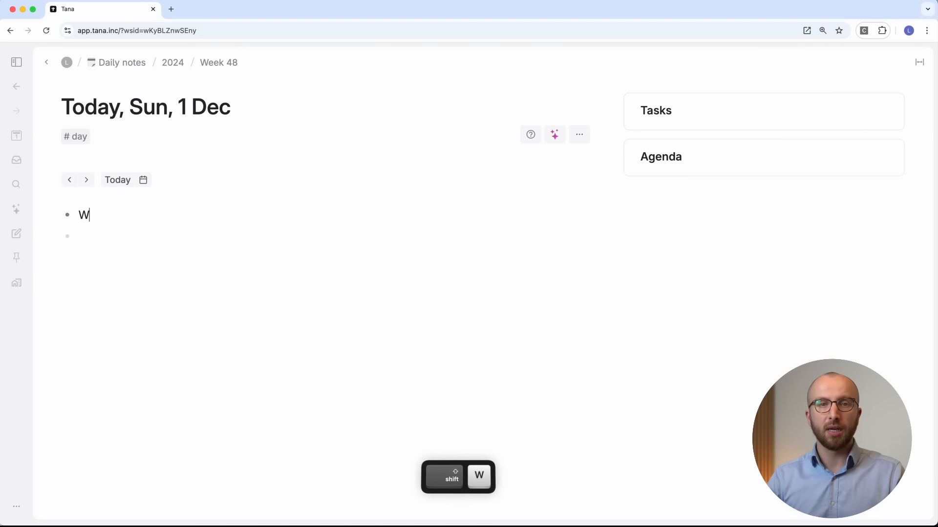
text(eekly Product Review)
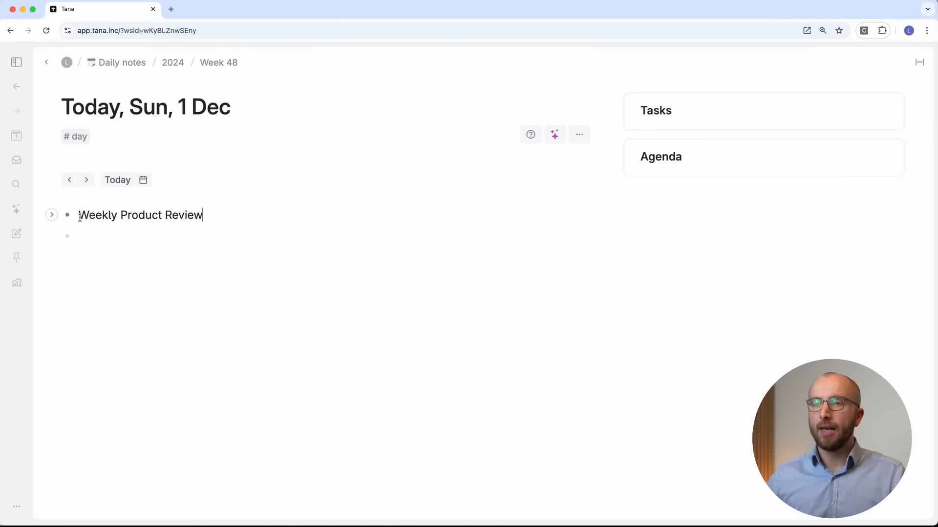
click(68, 215)
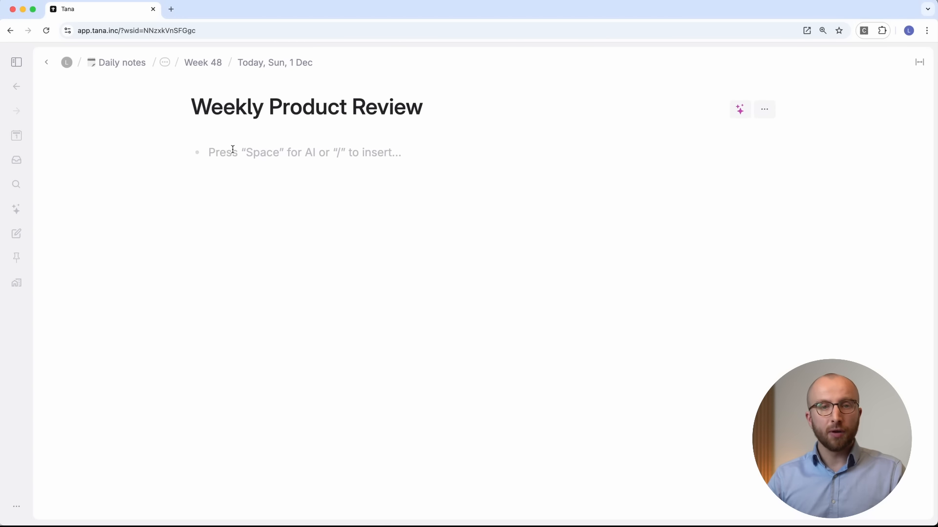
Step: Insert a reference to Product Strategy Meeting in the Weekly Product Review and expand it down to its individual tasks
text(@)
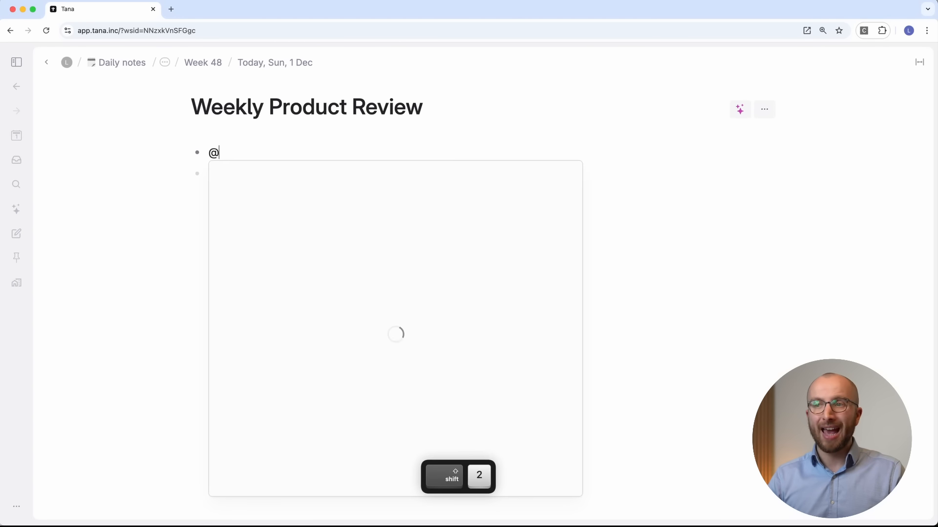
text(product)
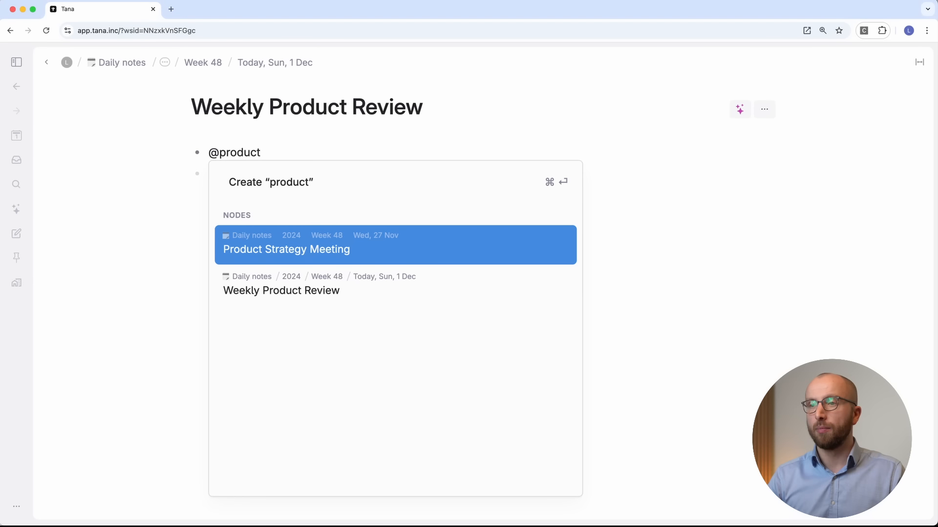
key(Return)
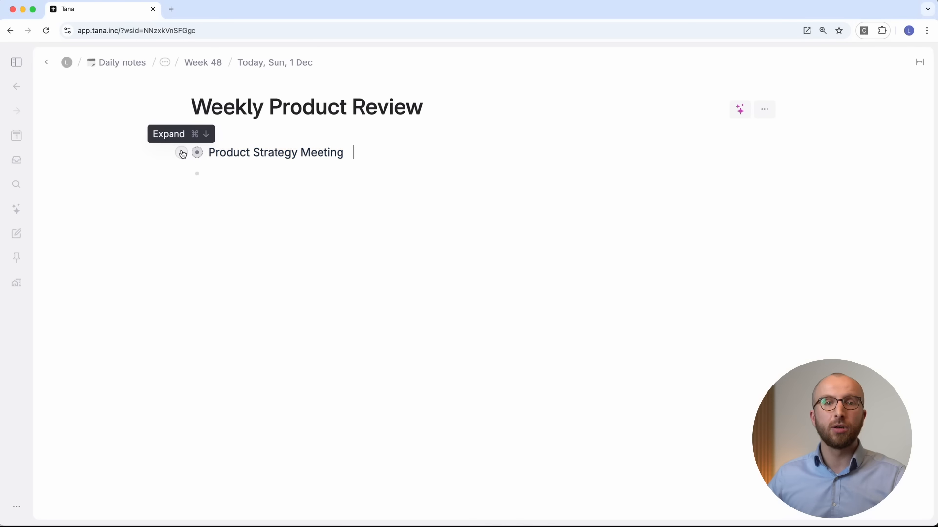
click(181, 155)
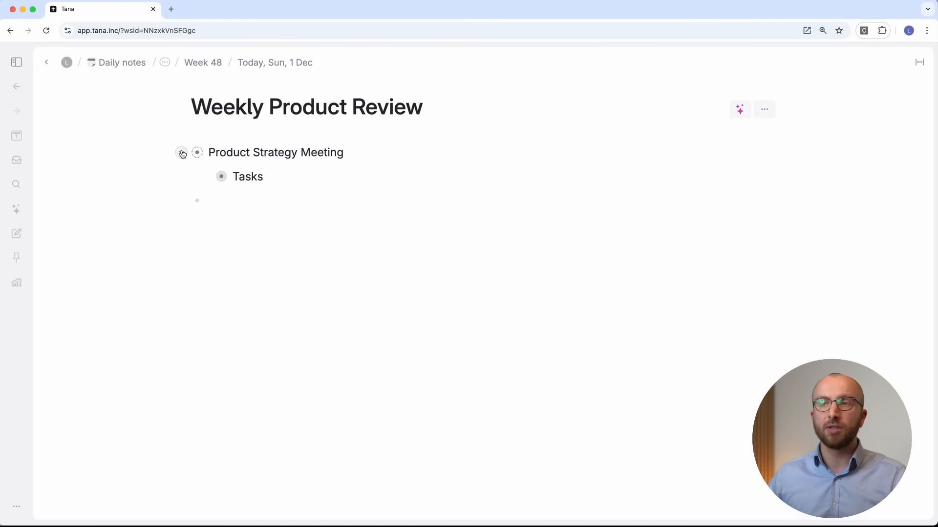
click(206, 177)
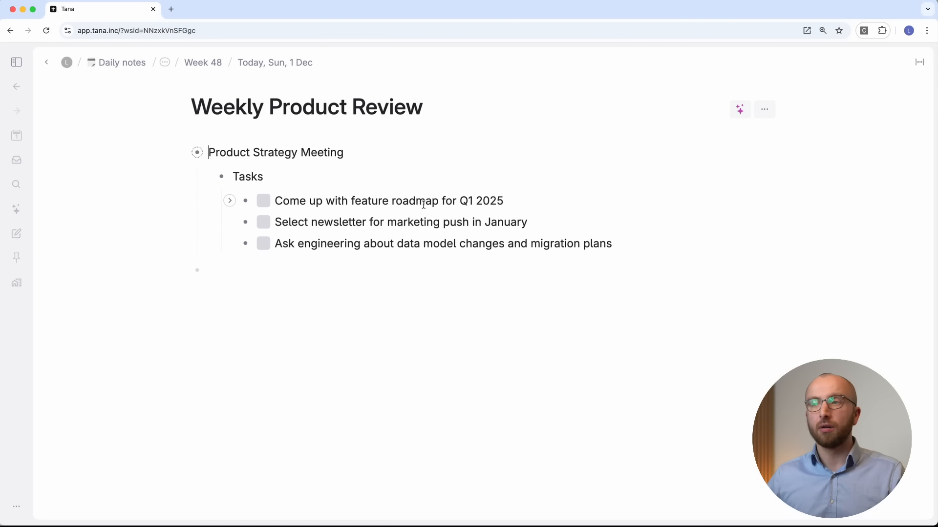
Step: Make "Q1 2025" bold in the feature roadmap task and check the original in the 27 Nov daily note
drag(461, 201, 508, 201)
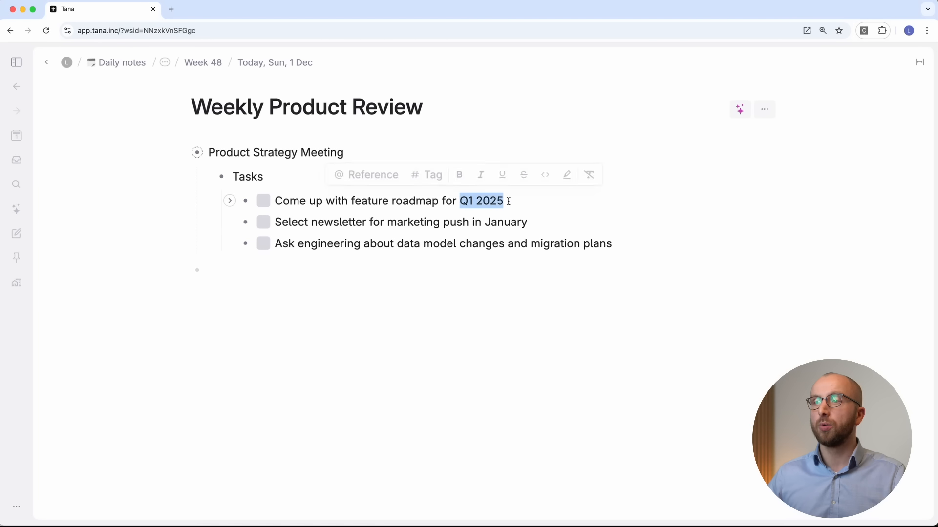
click(459, 174)
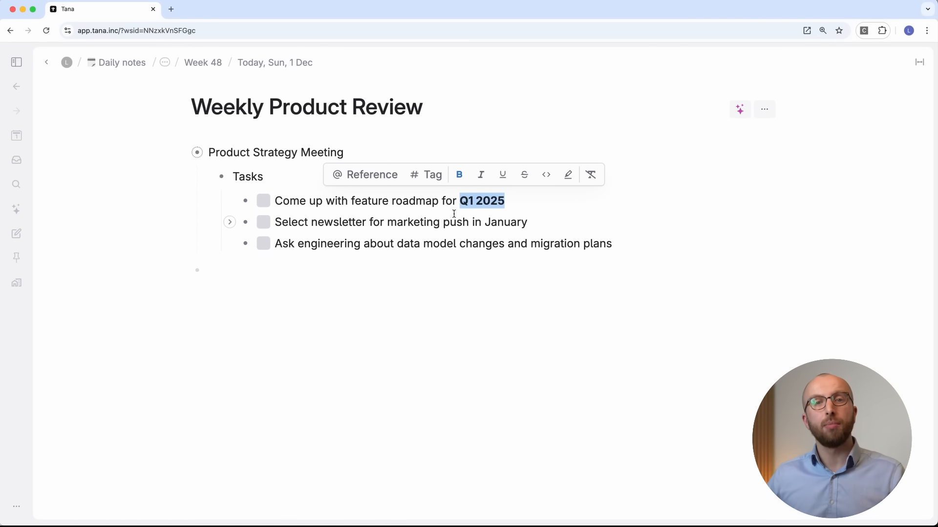
click(293, 63)
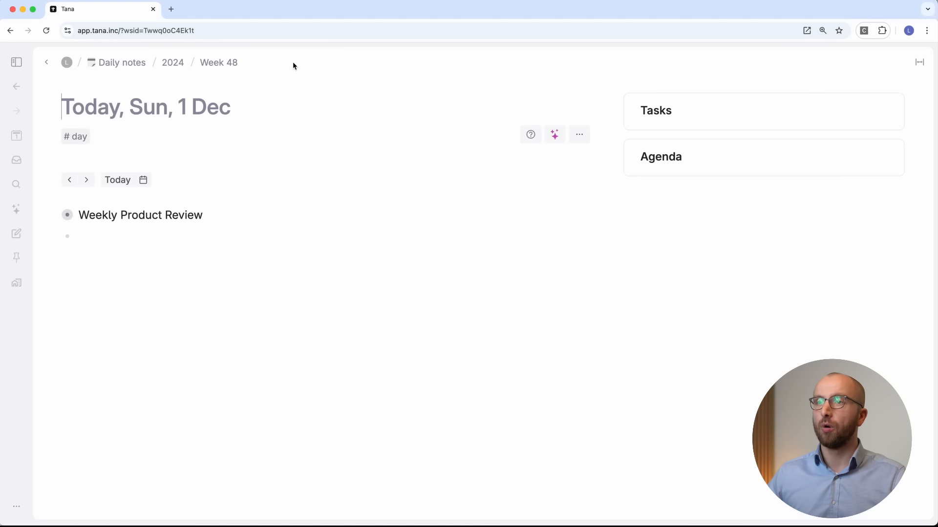
click(144, 180)
click(197, 253)
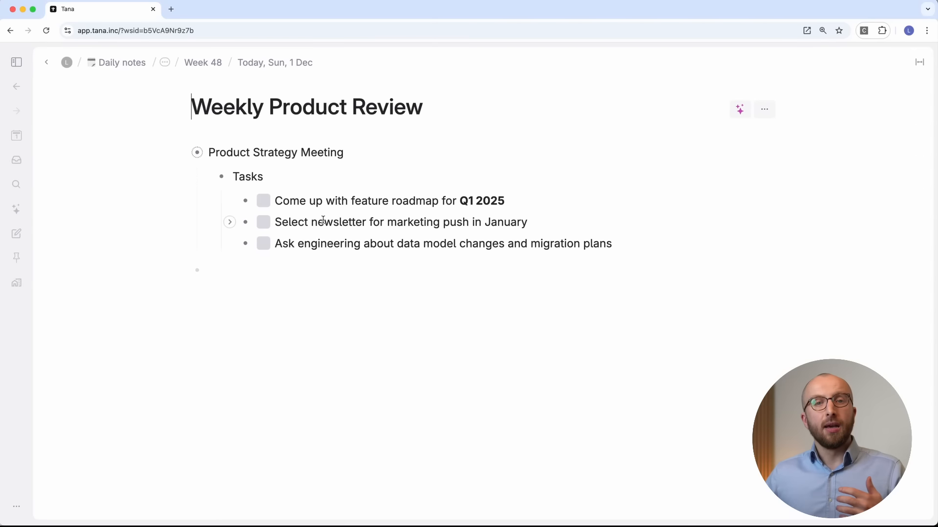
Step: Add a checkbox item reading "Review progress on tasks" below the referenced meeting in the Weekly Product Review
click(354, 270)
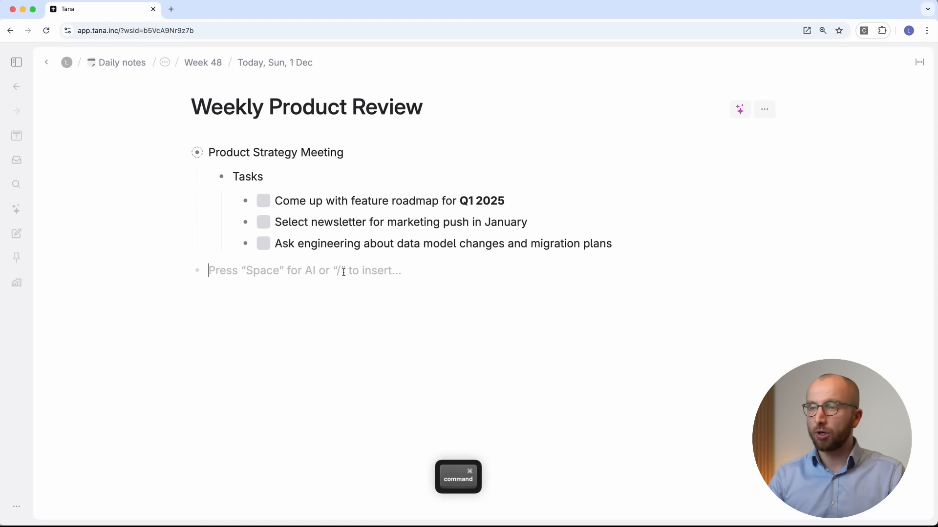
key(super+Return)
text(Review progres son)
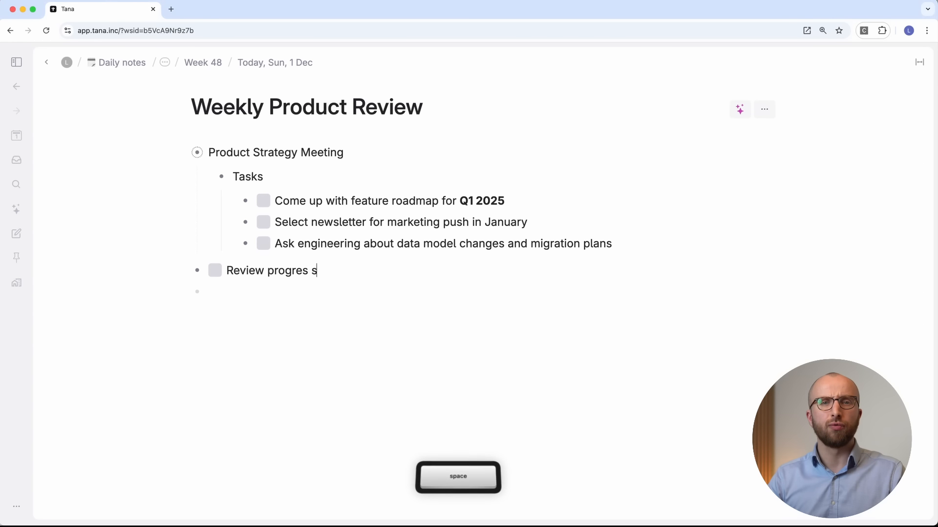
key(BackSpace)
key(BackSpace)
key(BackSpace)
key(BackSpace)
key(BackSpace)
text(s on tasks )
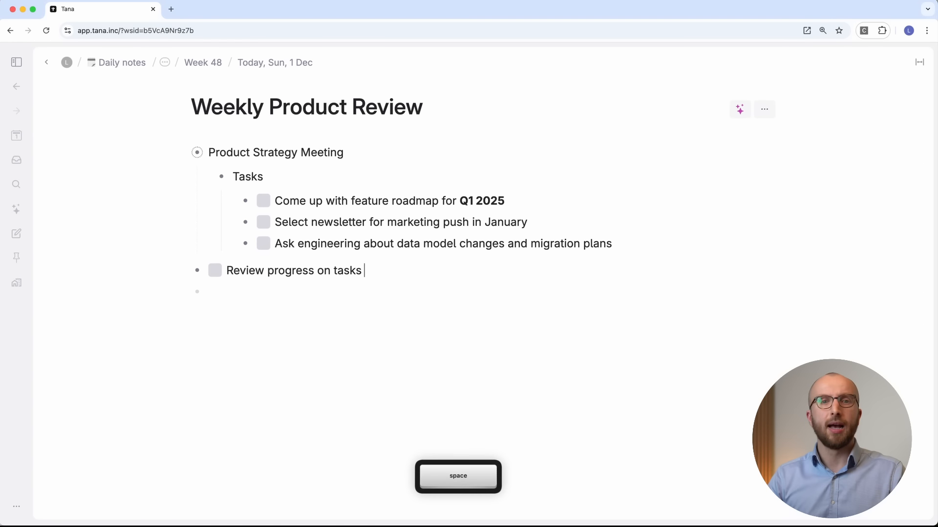
Step: Complete the checkbox item's text with "from" and an inline reference to Product Strategy Meeting
text(from @)
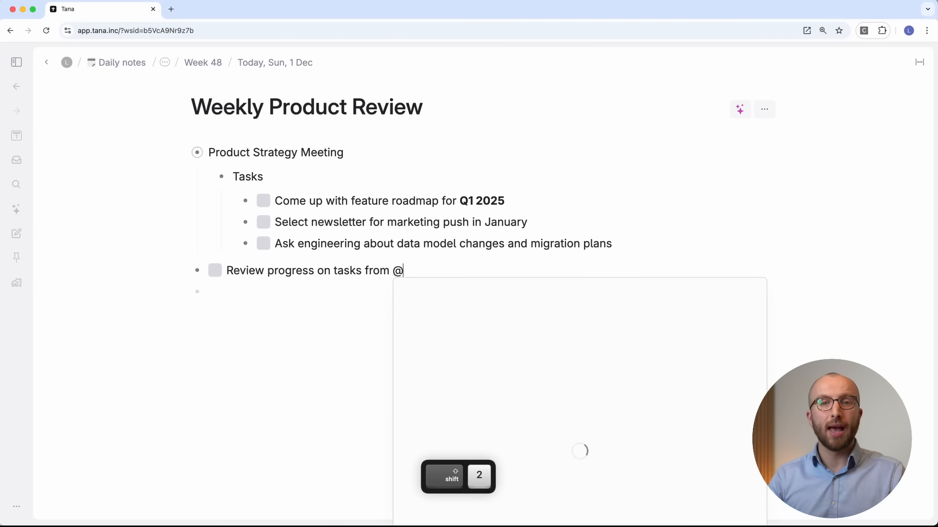
text(product)
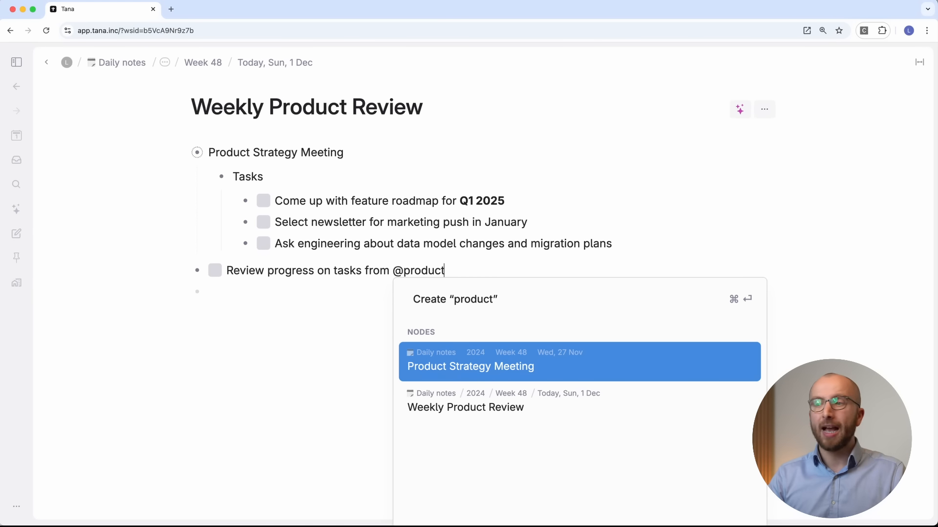
key(Return)
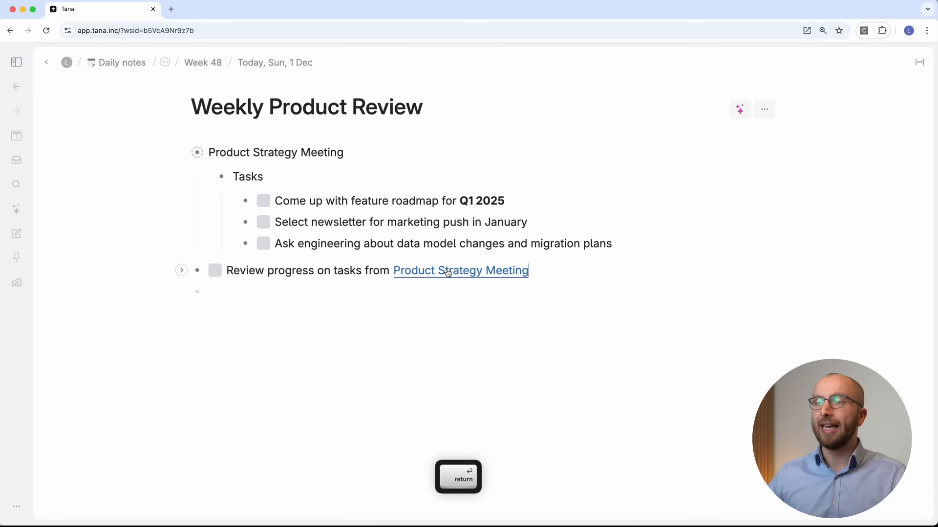
key(shift)
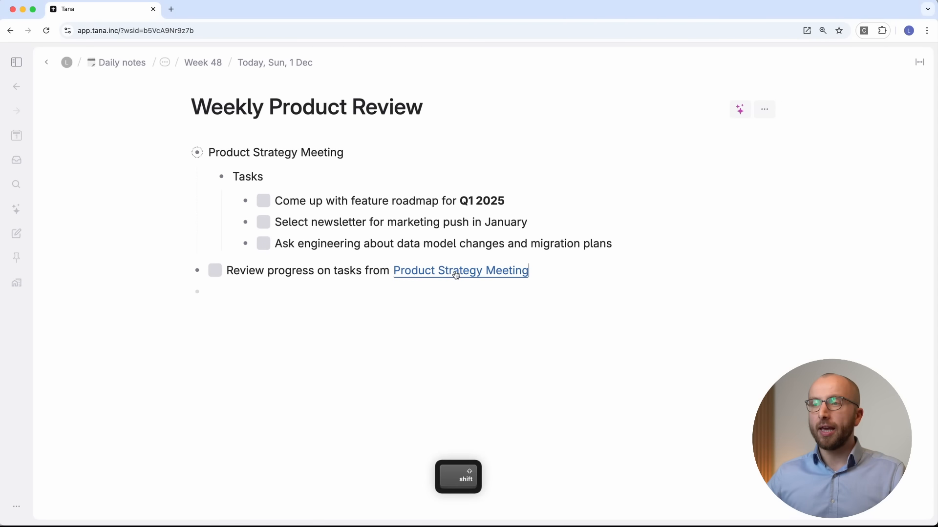
Step: Expand the inline Product Strategy Meeting reference down to its tasks and remove the bold formatting from "Q1 2025" in the feature roadmap task
shift+click(456, 272)
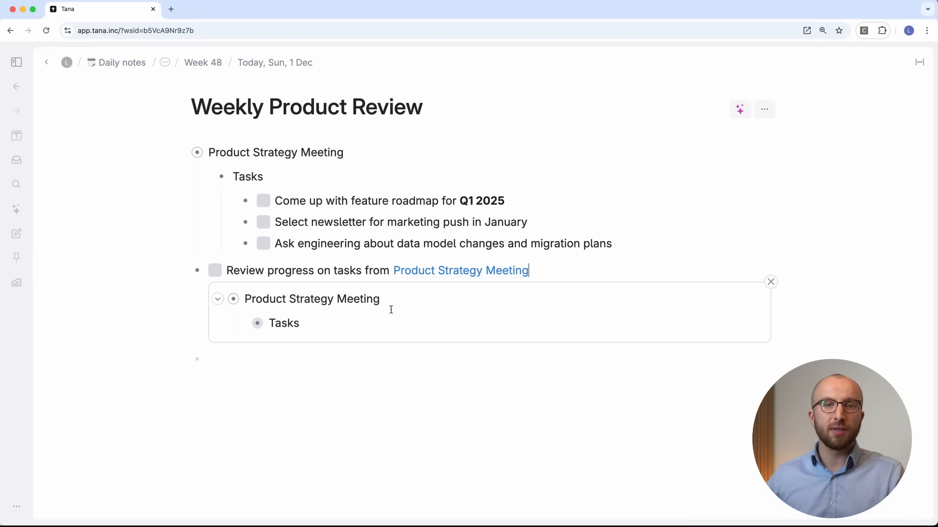
click(242, 324)
drag(493, 345, 543, 345)
key(super+b)
key(super+b)
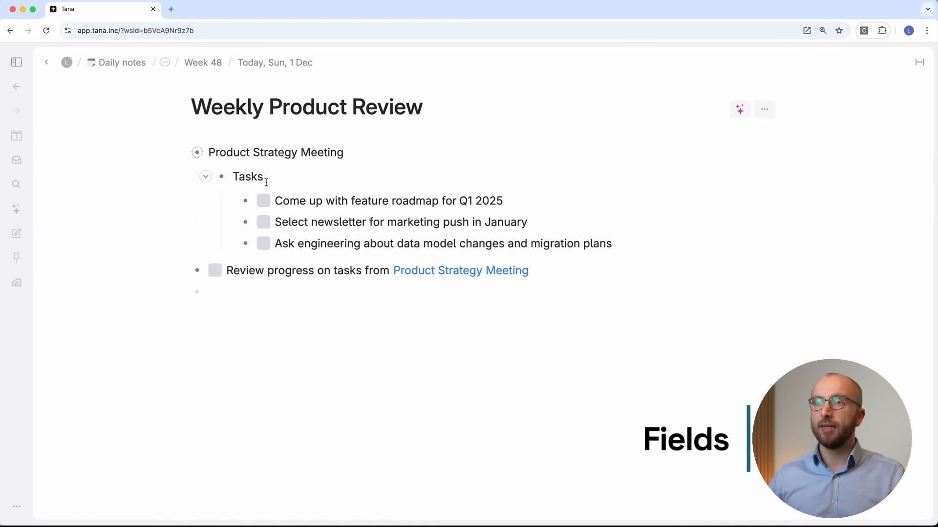
Step: Open the Product Strategy Meeting node and add a field named "Attendees" above Tasks
click(197, 153)
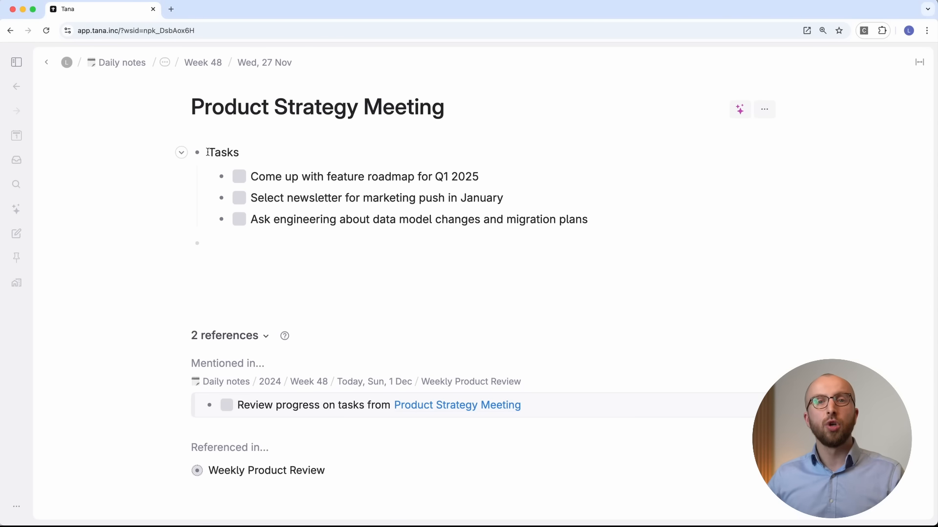
click(209, 153)
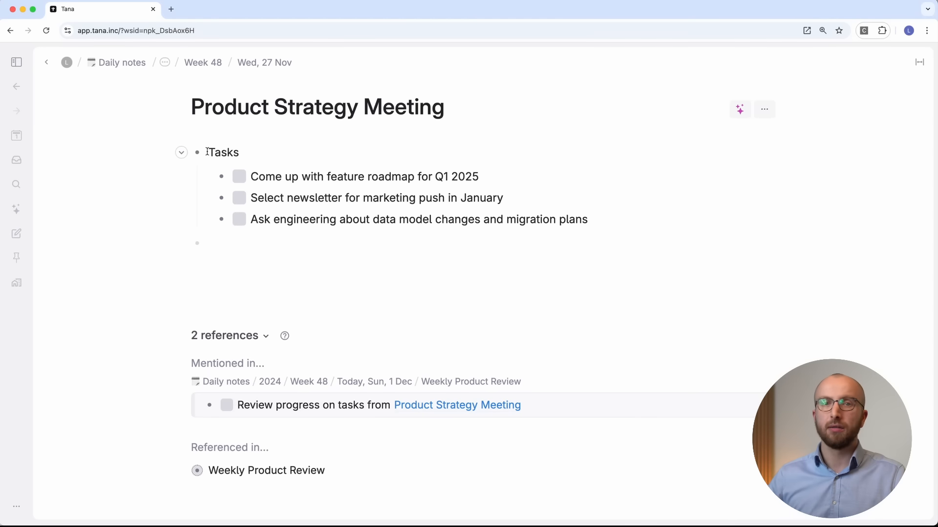
key(Return)
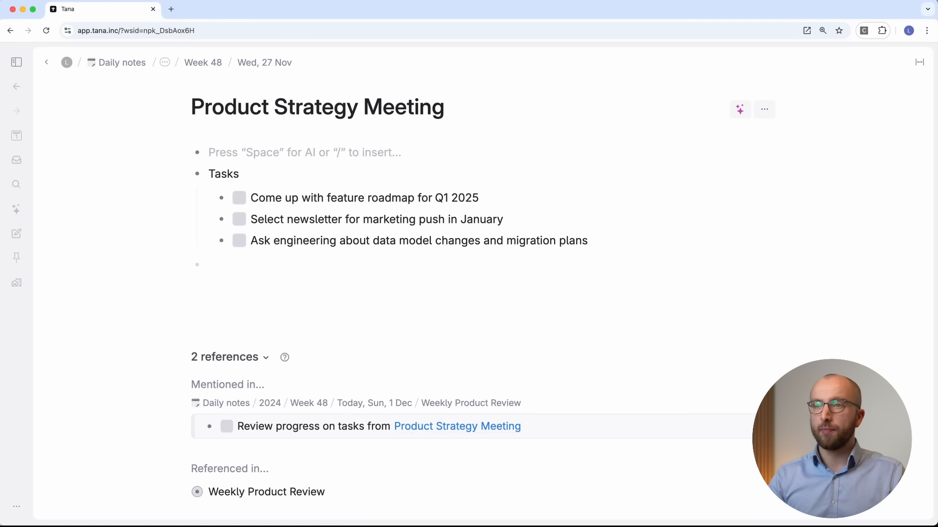
key(shift)
text(>)
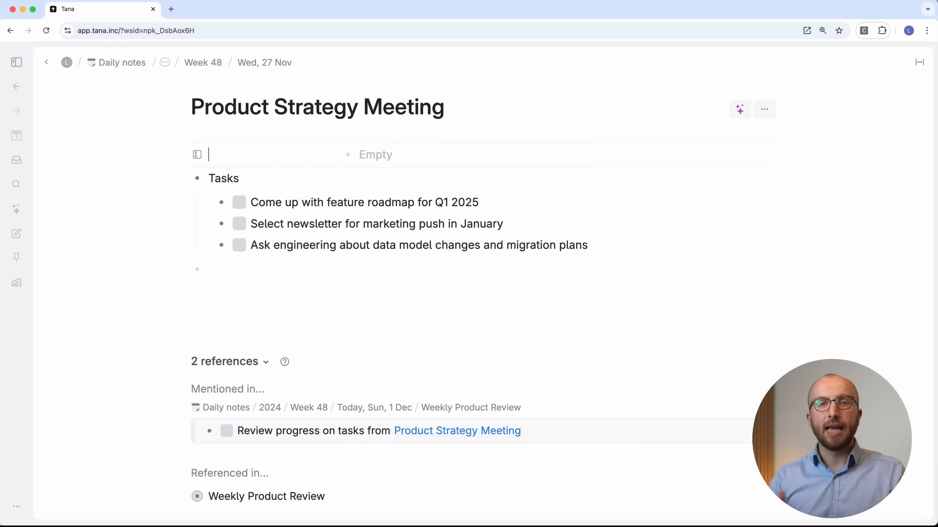
text(Attendees)
key(Return)
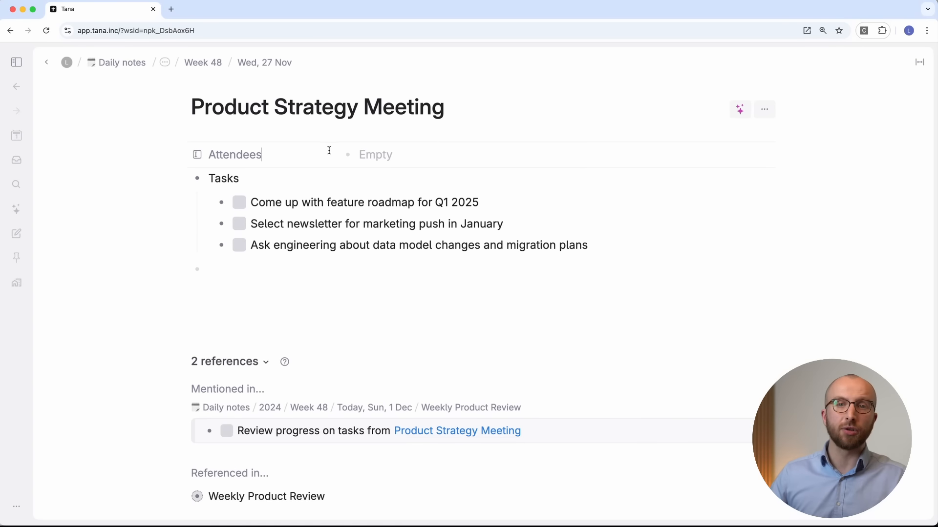
Step: Fill the Attendees field with the first names of the three participants, each as a separate value
click(383, 154)
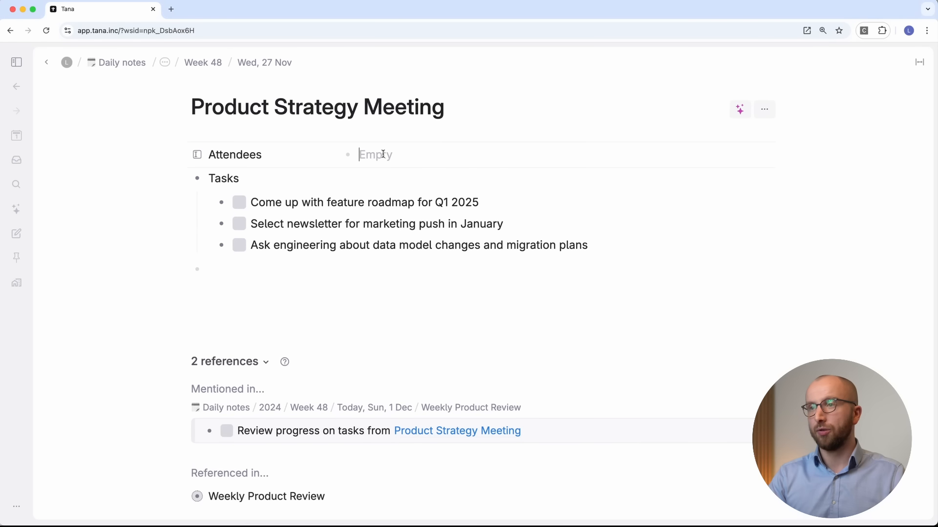
key(shift)
text(Peter)
key(Return)
text(Amy)
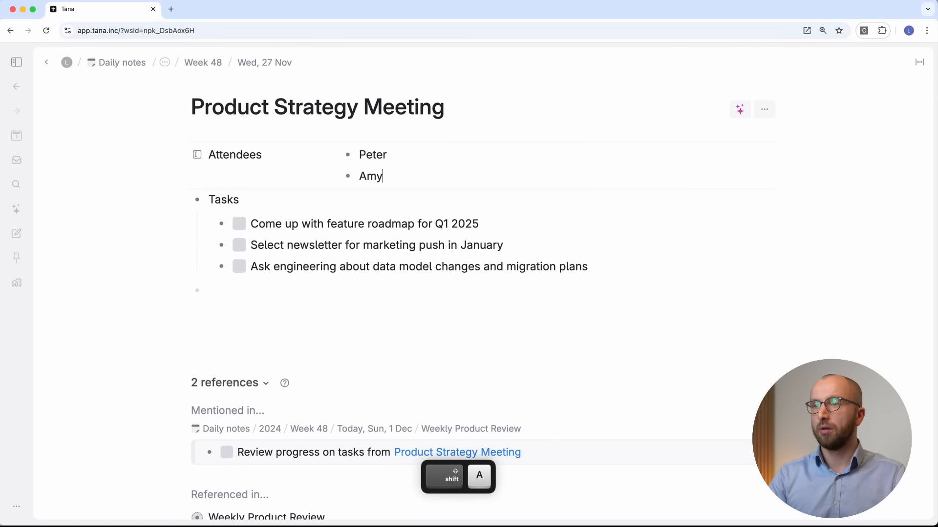
key(Return)
text(James)
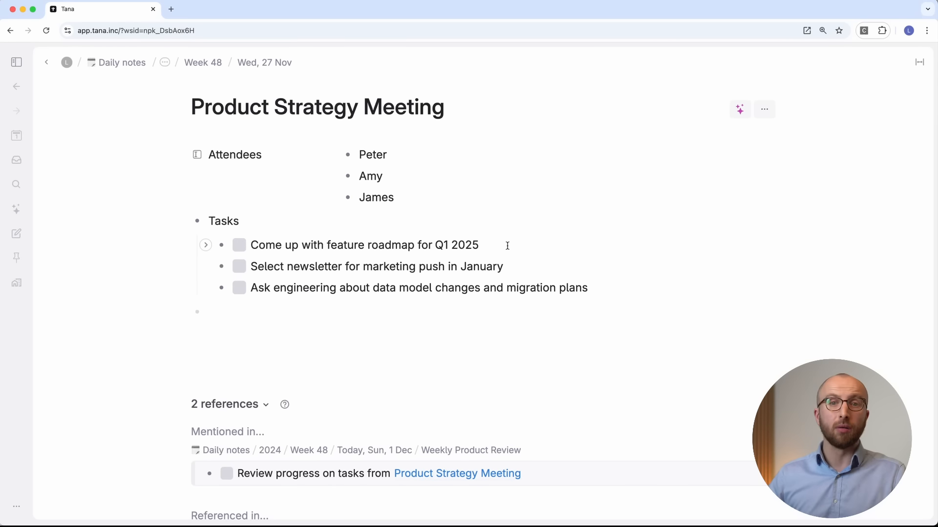
Step: Add an "Assigned to" field under the feature roadmap task and set it to a reference to the first attendee
key(Return)
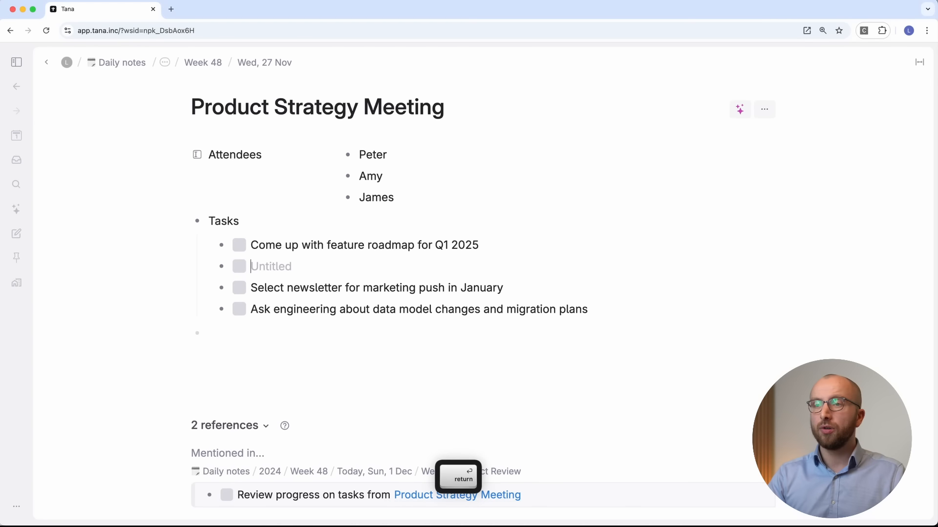
key(Tab)
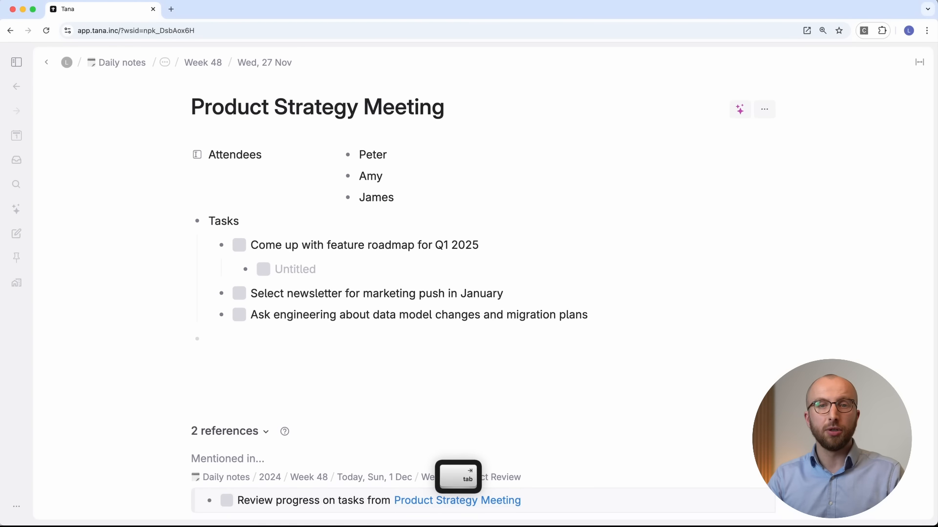
text(>)
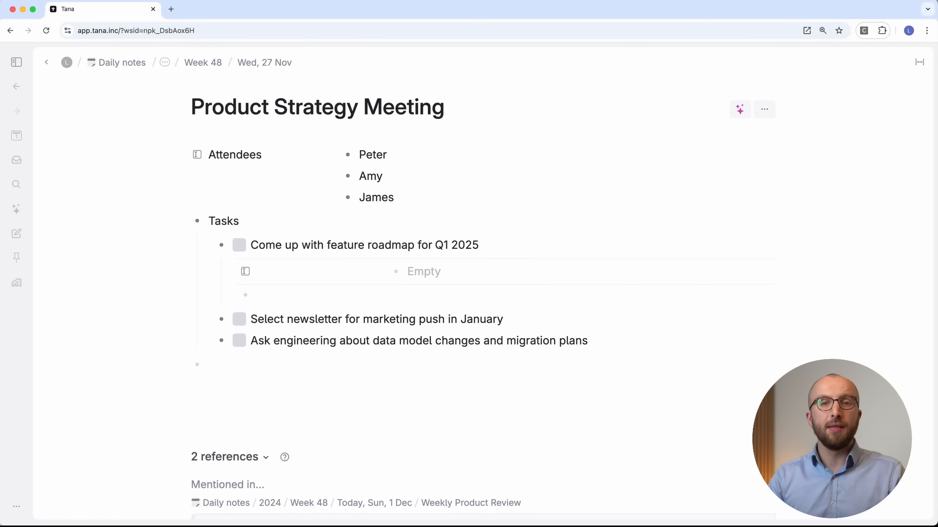
text(Assigned to)
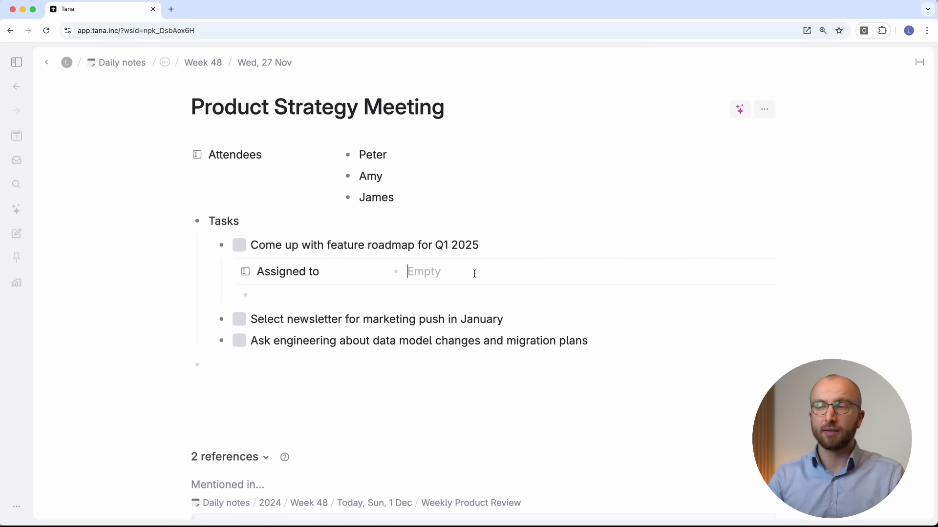
key(shift)
text(@peter)
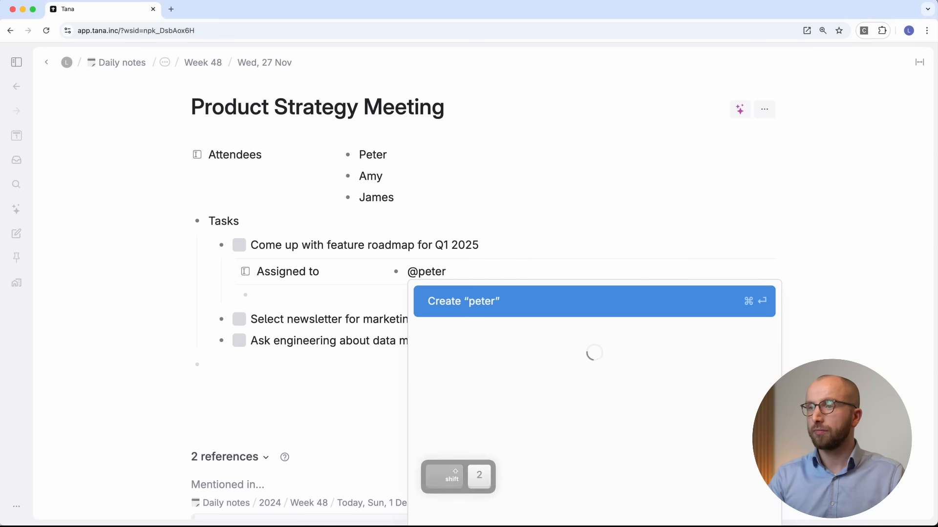
key(Return)
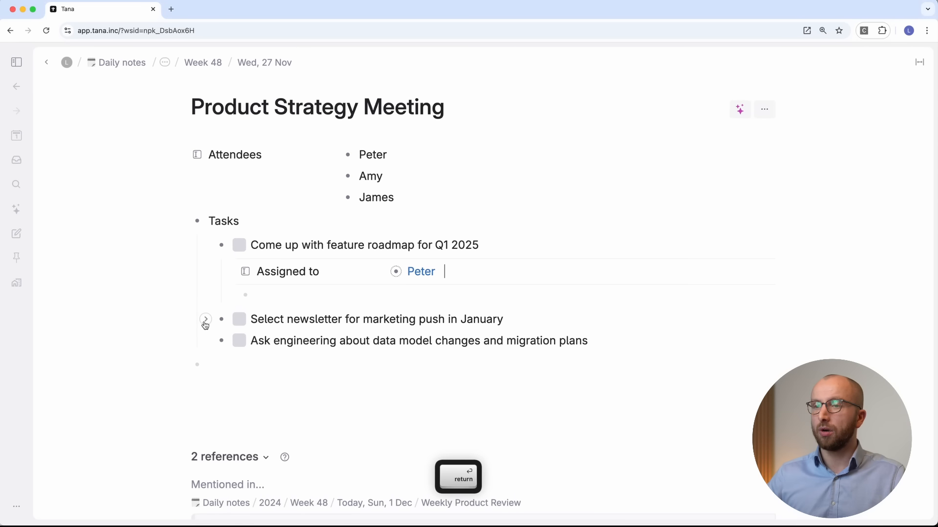
Step: Add the "Assigned to" field under the newsletter task and set it to a reference to the second attendee
click(204, 322)
key(Tab)
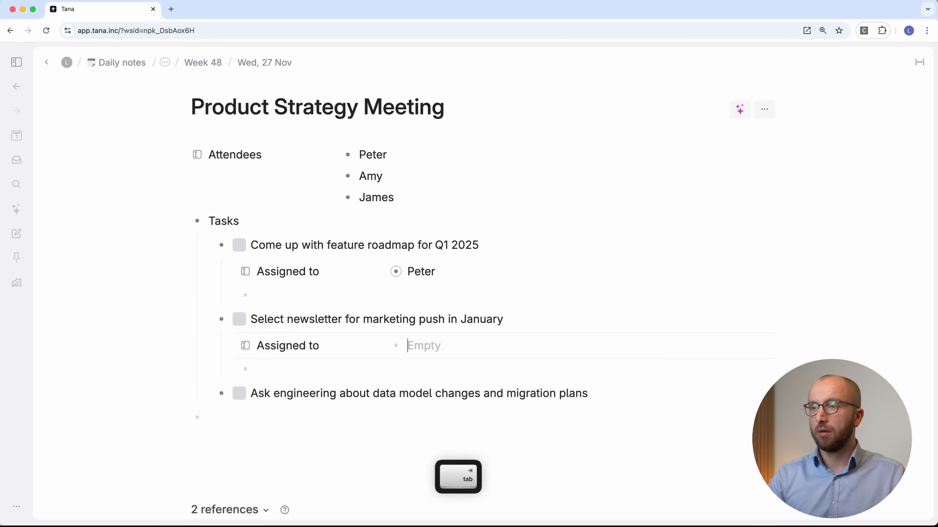
text(Am)
key(BackSpace)
key(BackSpace)
text(@amy)
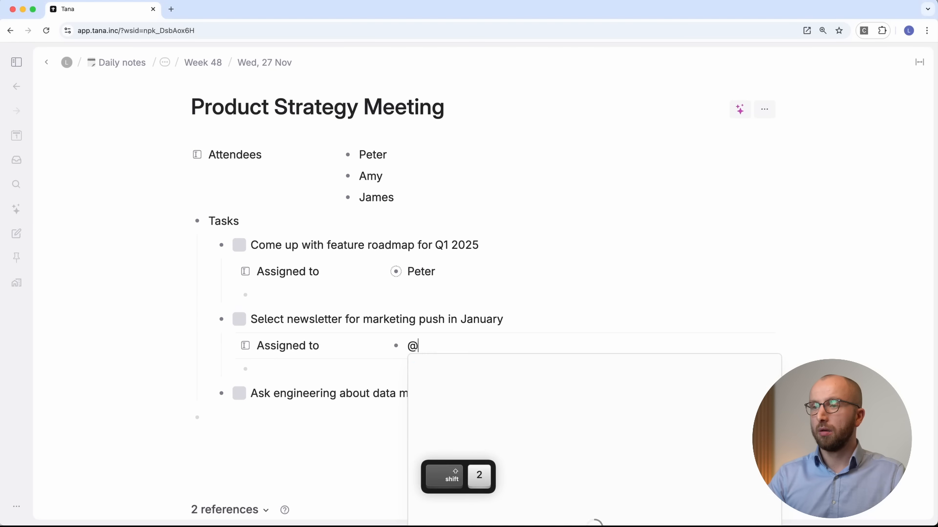
key(Return)
Step: Set "Assigned to" under the engineering task to a reference to the third attendee and open the roadmap task's assignee
text(Ja)
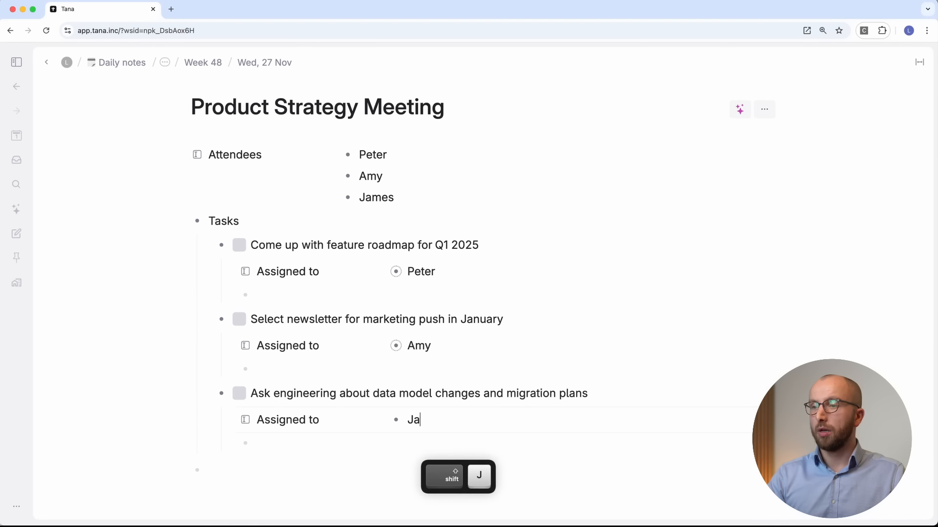
key(BackSpace)
key(BackSpace)
text(@james)
key(Down)
key(Return)
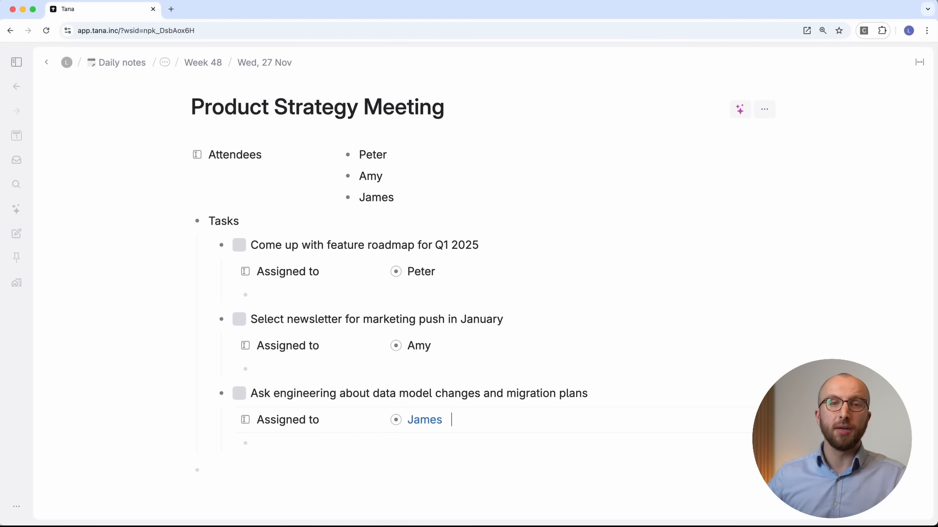
click(396, 271)
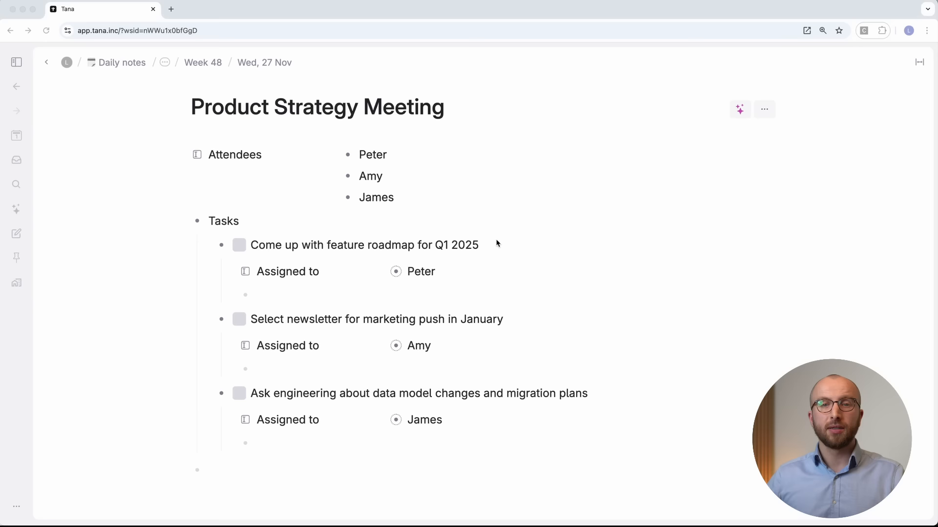
Step: Apply the existing #task supertag to the "Come up with feature roadmap for Q1 2025" item
click(481, 249)
click(481, 249)
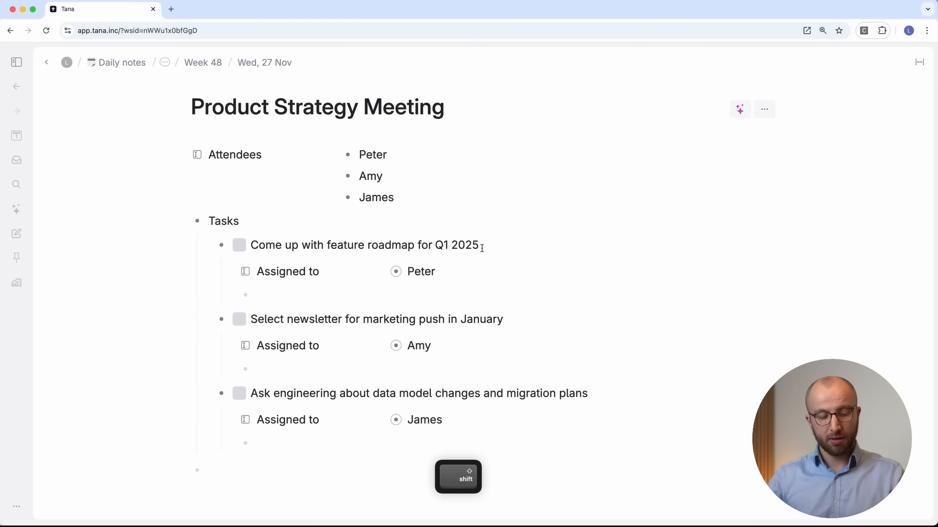
text(#task)
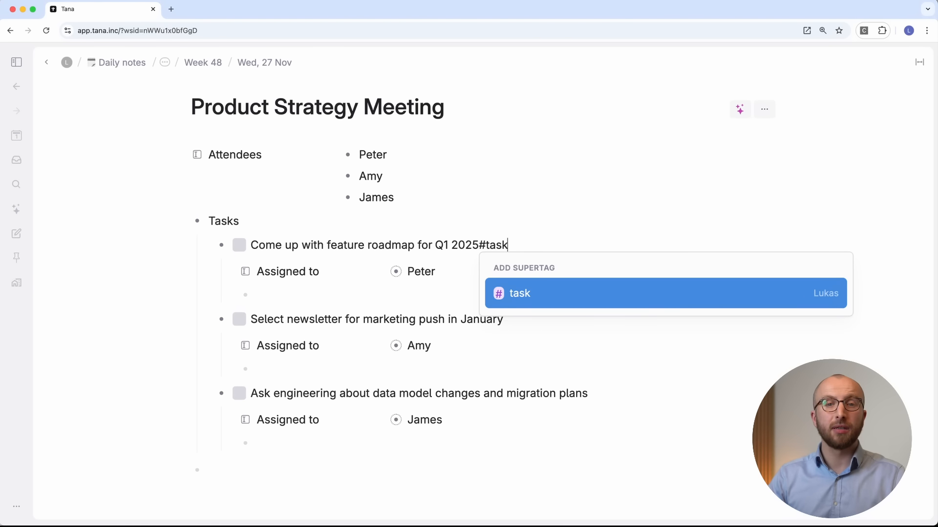
key(Return)
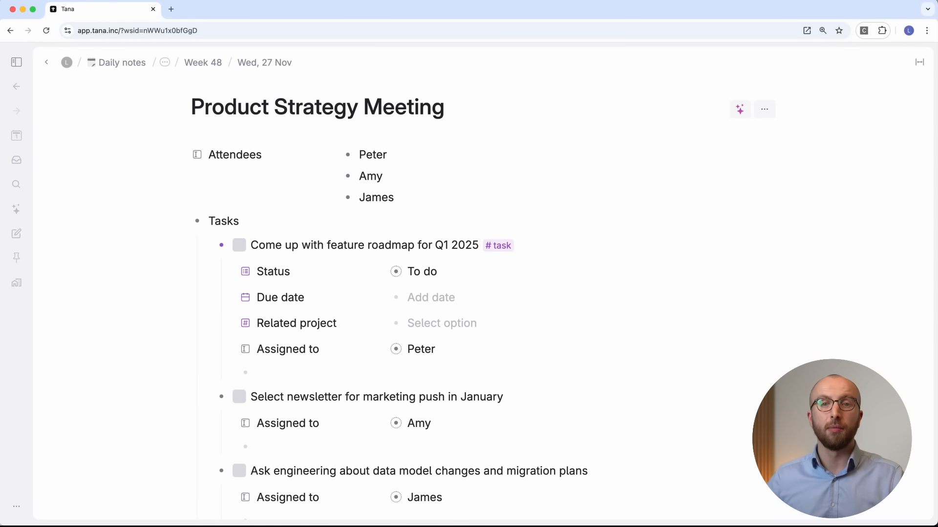
Step: Collapse the newsletter and engineering tasks, apply the #task supertag to both at once and clear the selection
click(205, 396)
click(205, 419)
drag(561, 391, 588, 420)
key(shift+3)
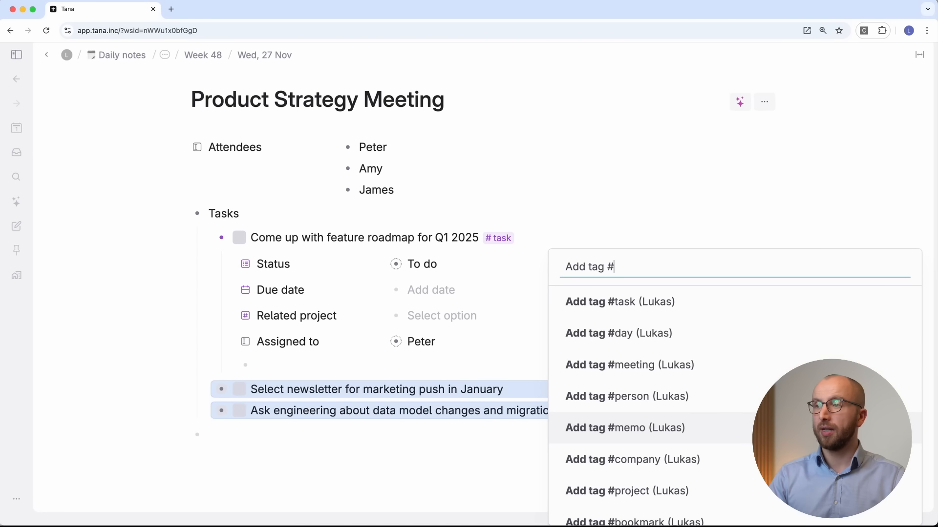
text(task)
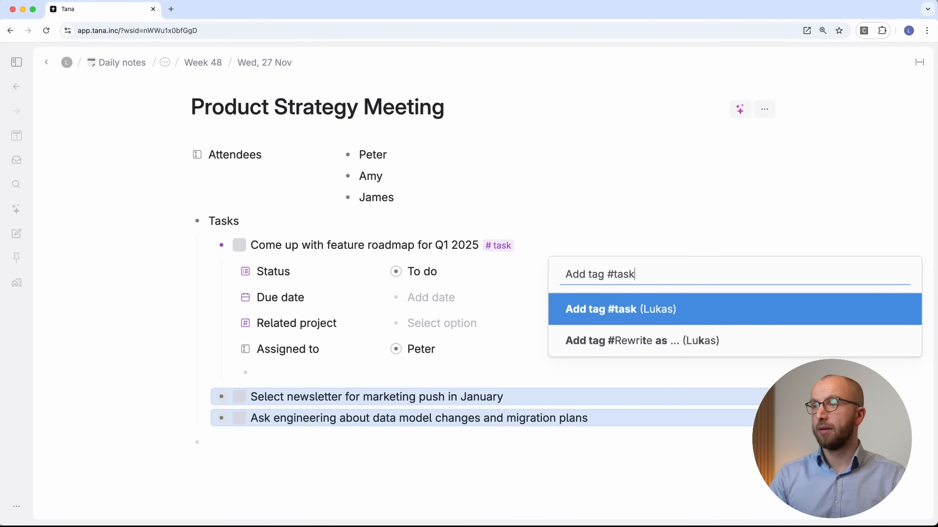
key(Return)
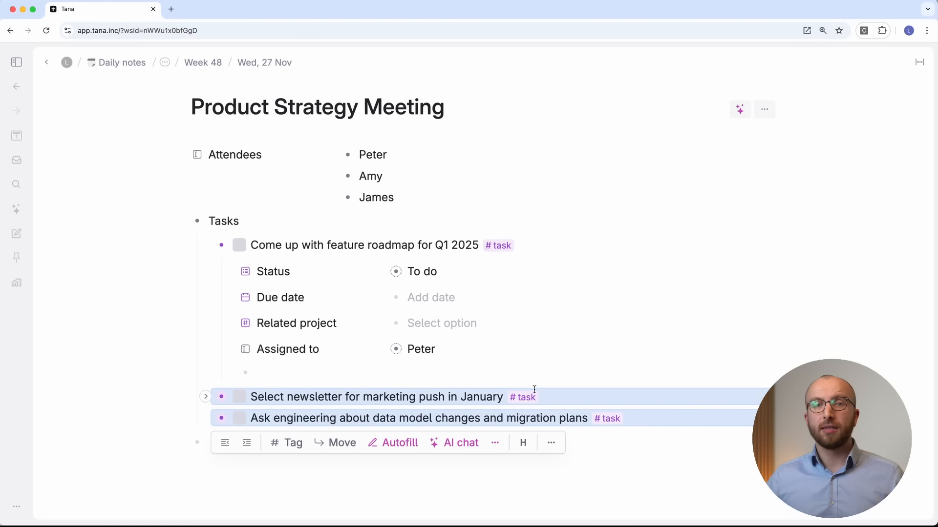
key(Escape)
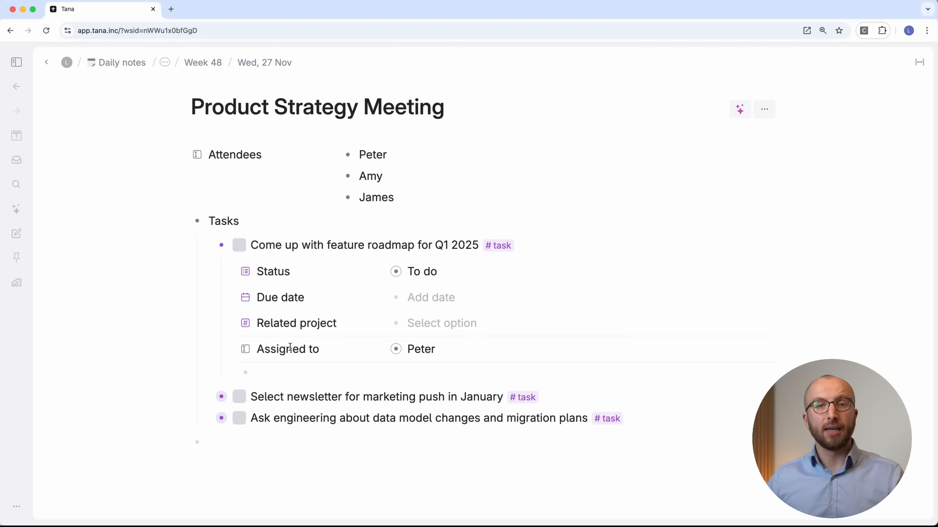
Step: Add the roadmap task's "Assigned to" field to the #task supertag template and expand the newsletter task to check its fields
click(290, 348)
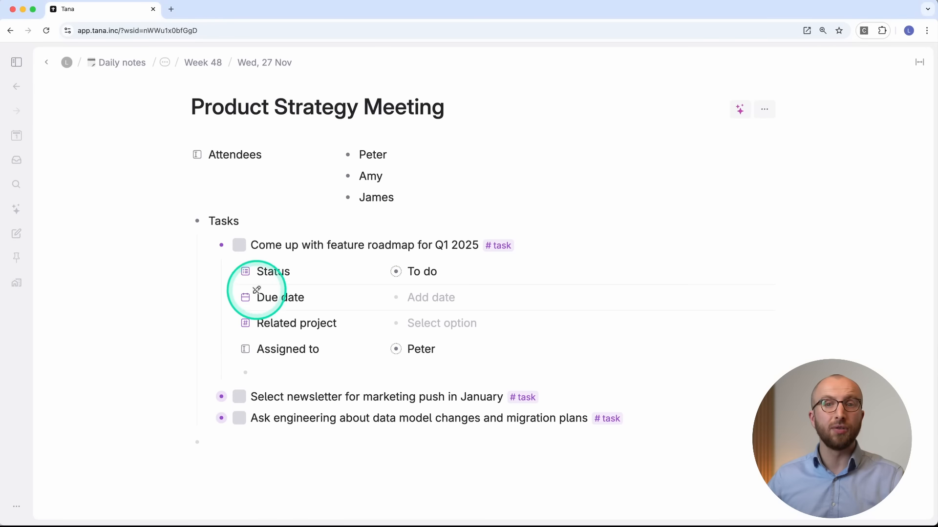
click(253, 352)
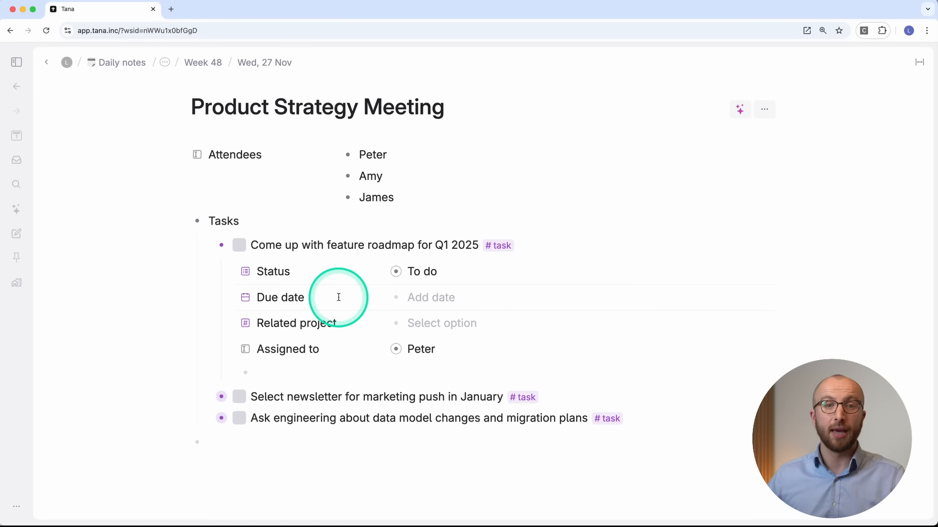
key(alt+f)
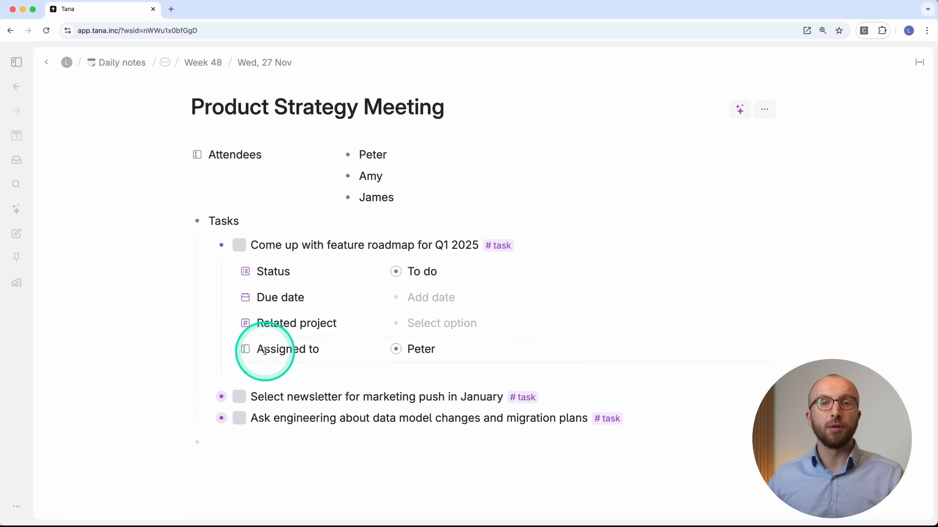
click(264, 350)
click(245, 350)
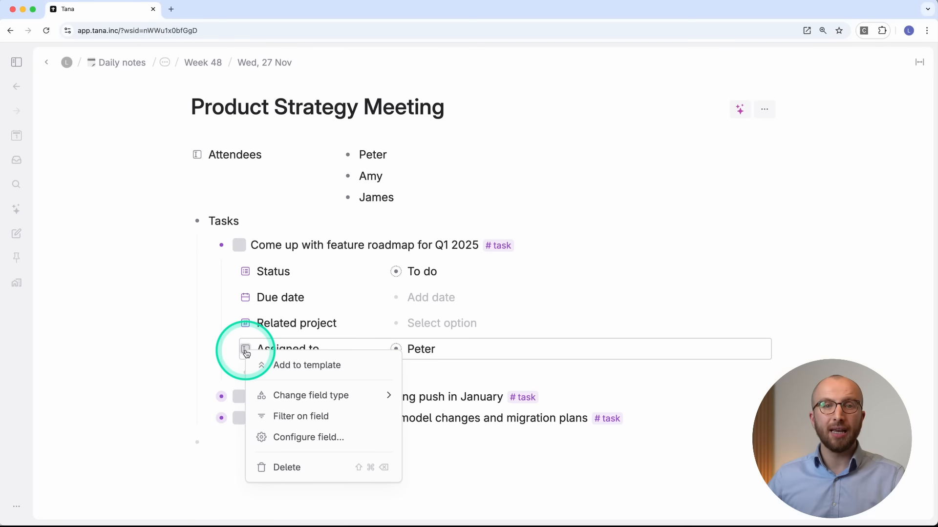
click(285, 367)
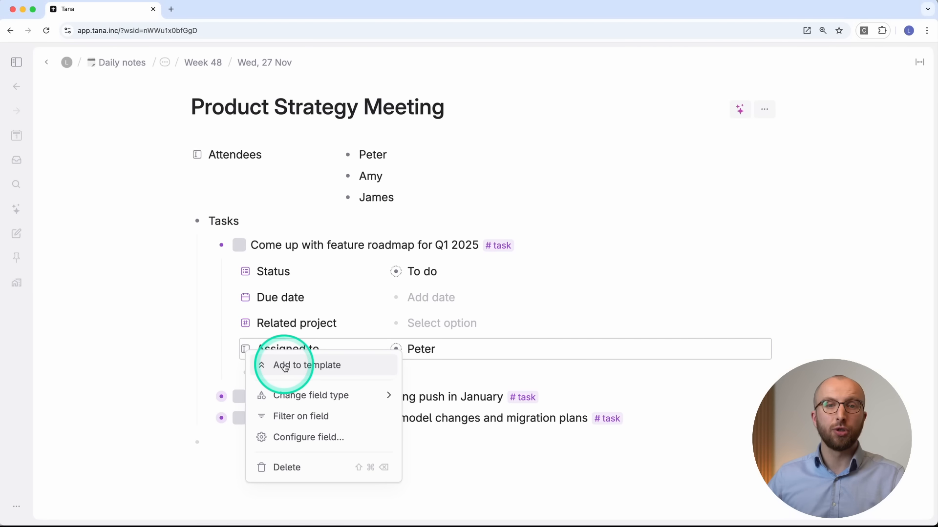
click(285, 366)
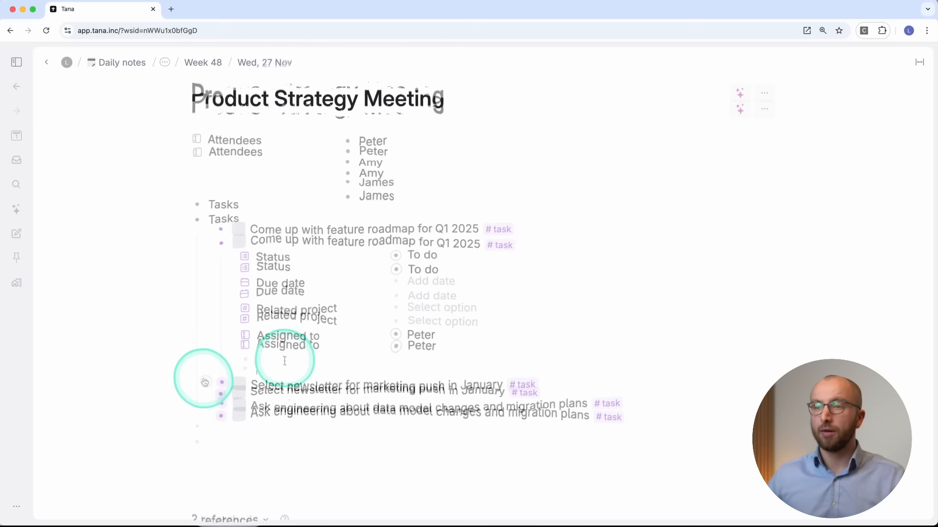
click(205, 381)
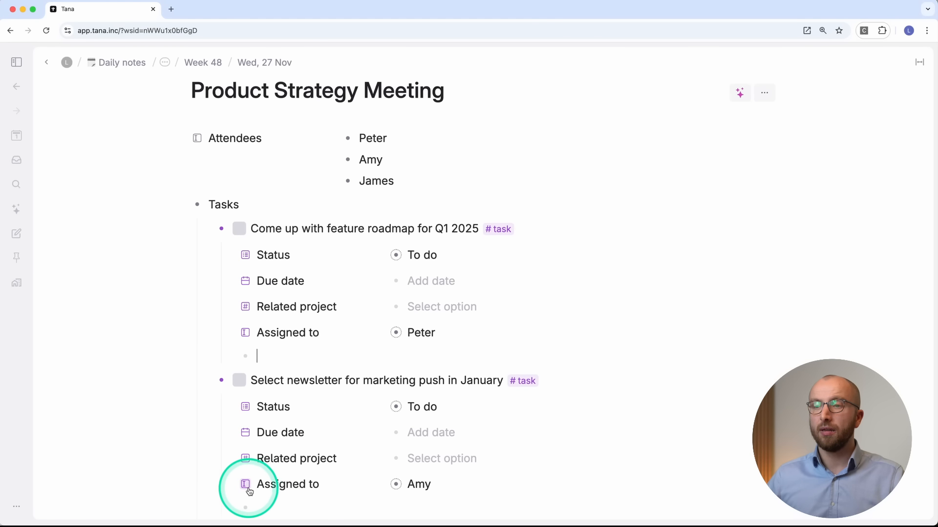
Step: Add a "Do something else" item with the #task supertag under Tasks and briefly expand it to check its fields
scroll(259, 484, down, 2)
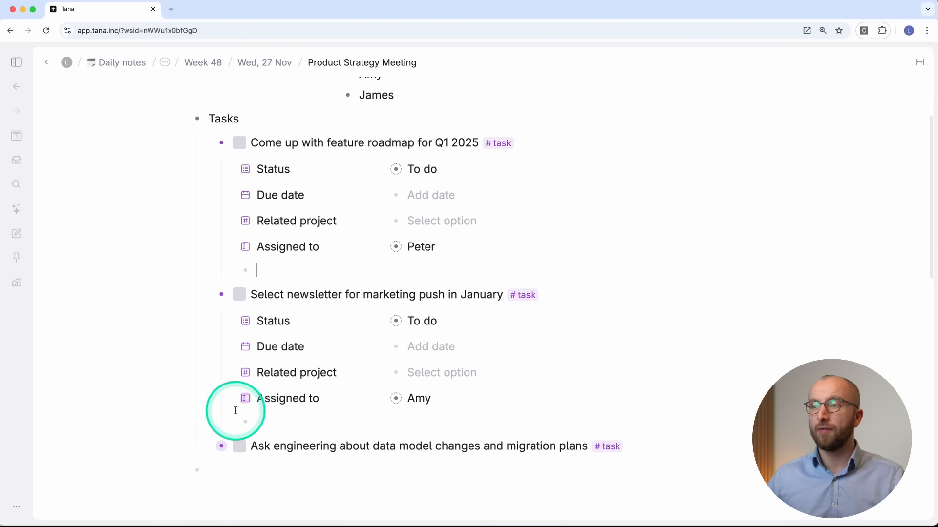
click(205, 295)
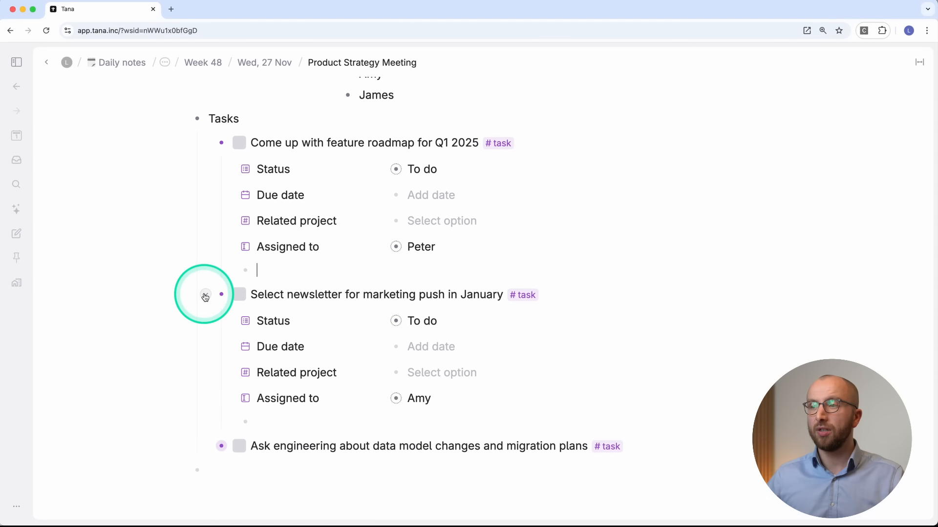
click(288, 336)
key(Tab)
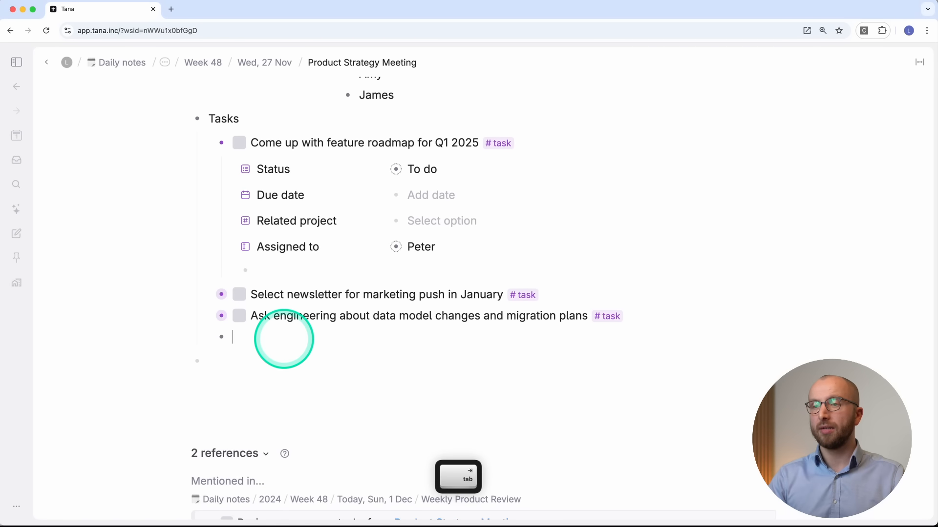
text(Do something else#)
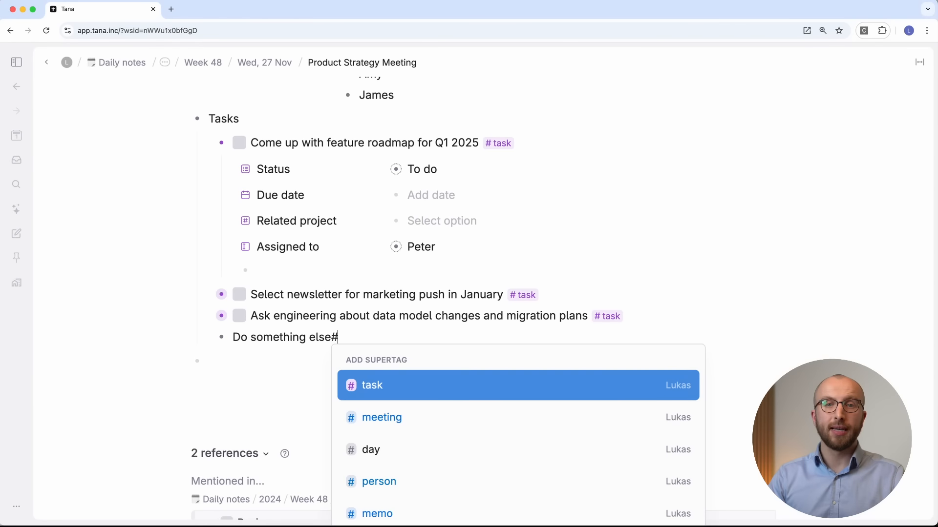
key(Return)
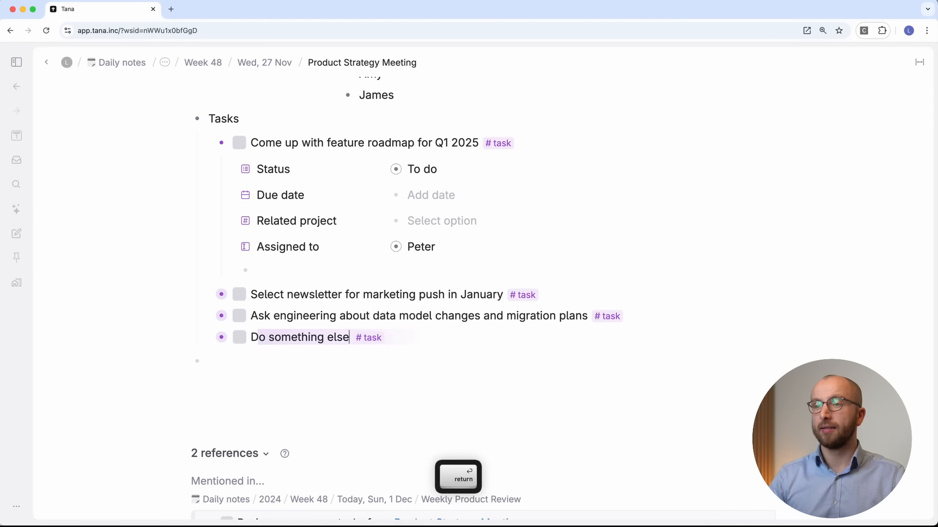
click(206, 338)
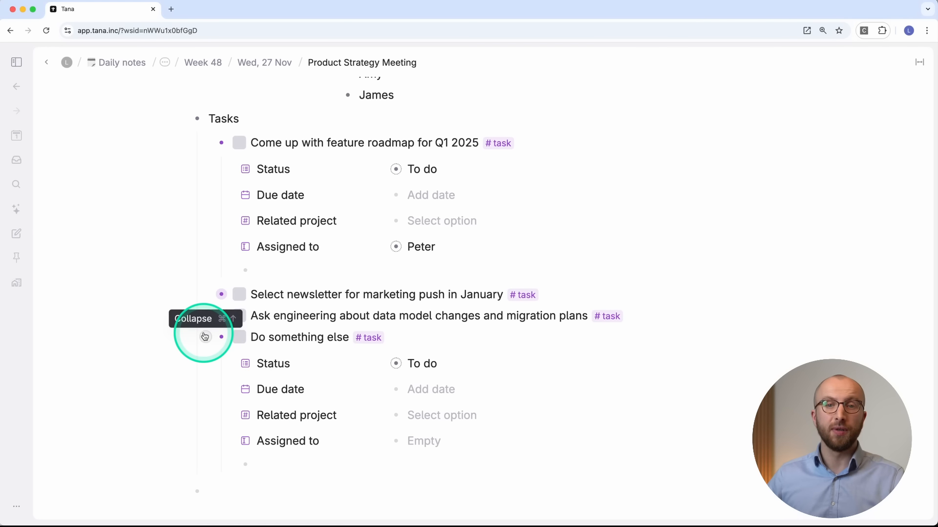
click(205, 336)
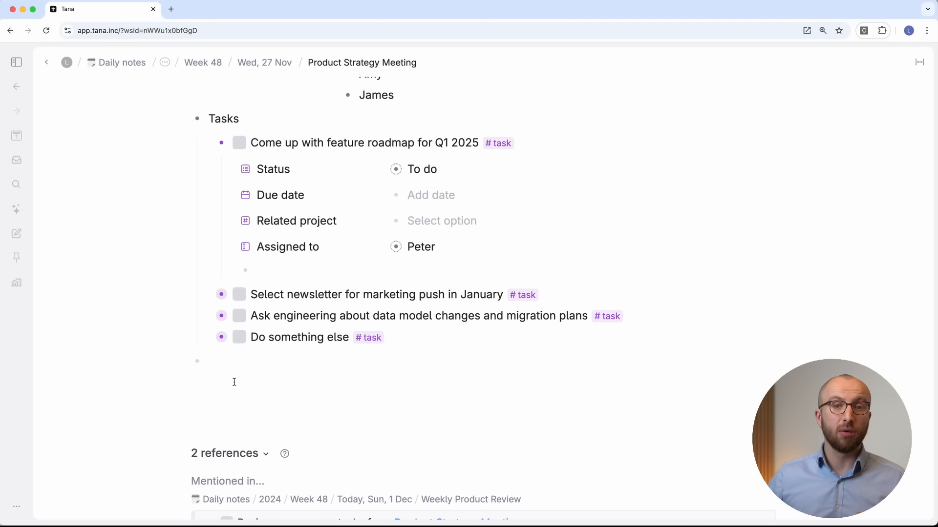
click(198, 379)
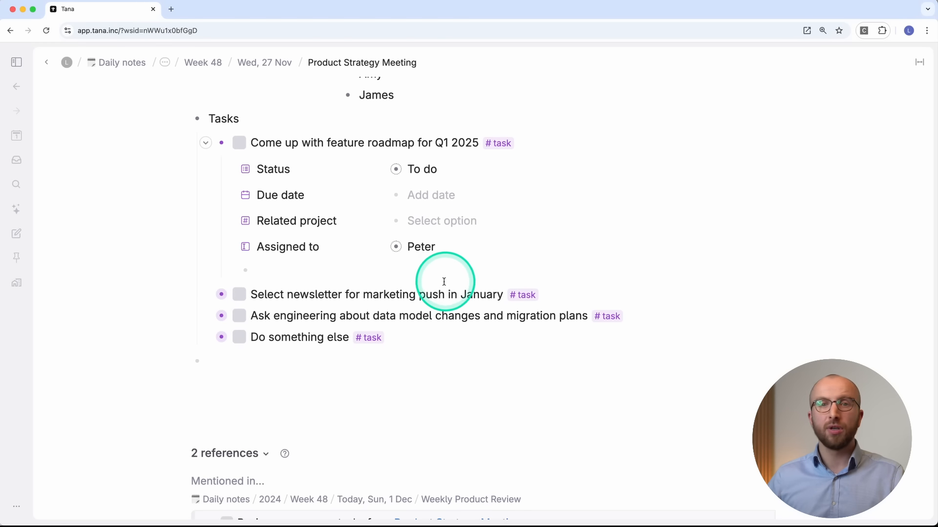
scroll(424, 283, up, 2)
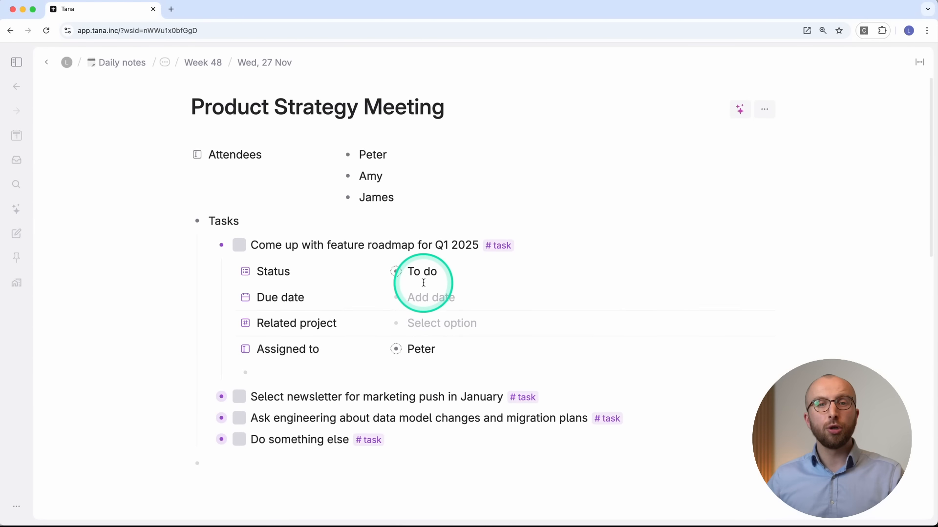
click(408, 155)
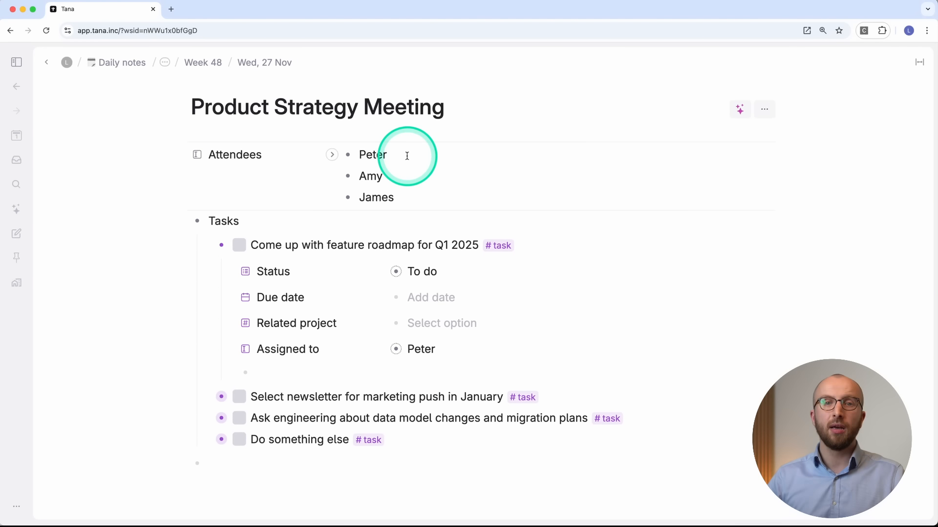
text(#pers)
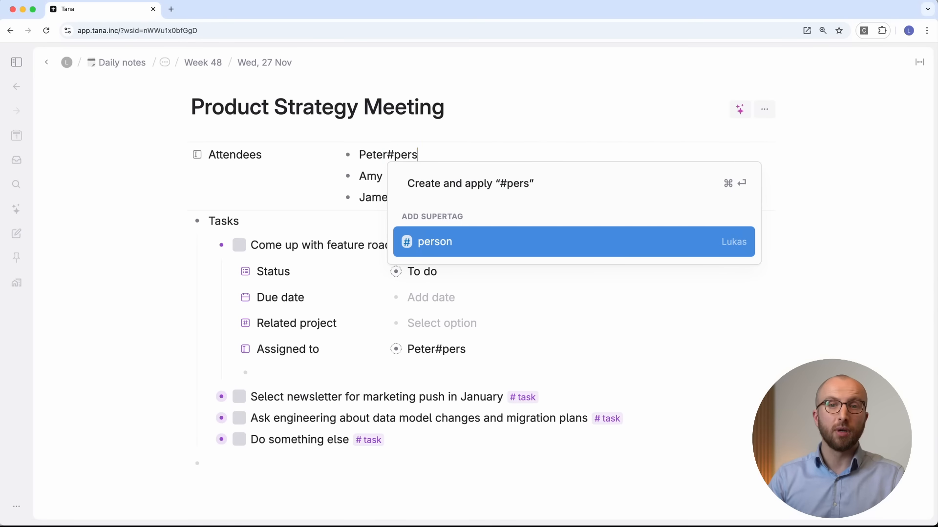
key(Escape)
key(BackSpace)
key(BackSpace)
key(BackSpace)
key(BackSpace)
key(BackSpace)
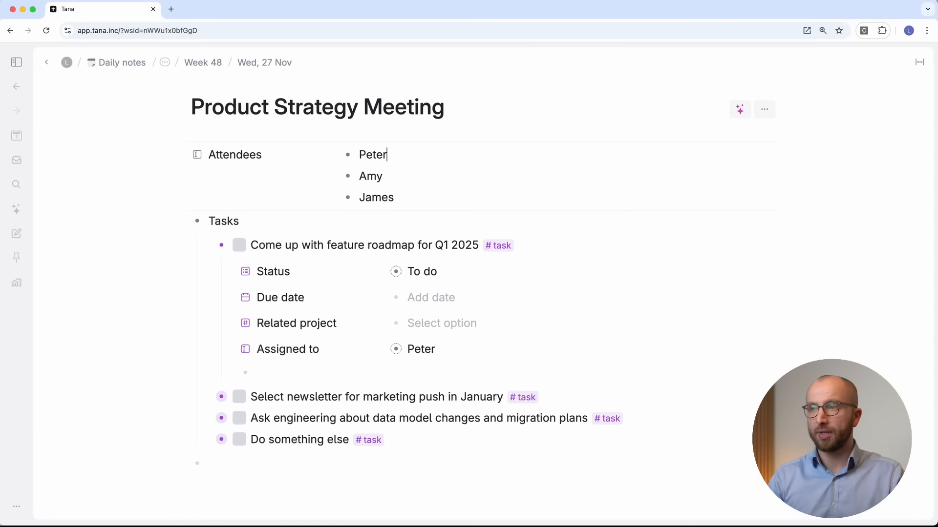
Step: Create a new #colleague supertag and apply it to the first attendee
key(shift)
text(#c)
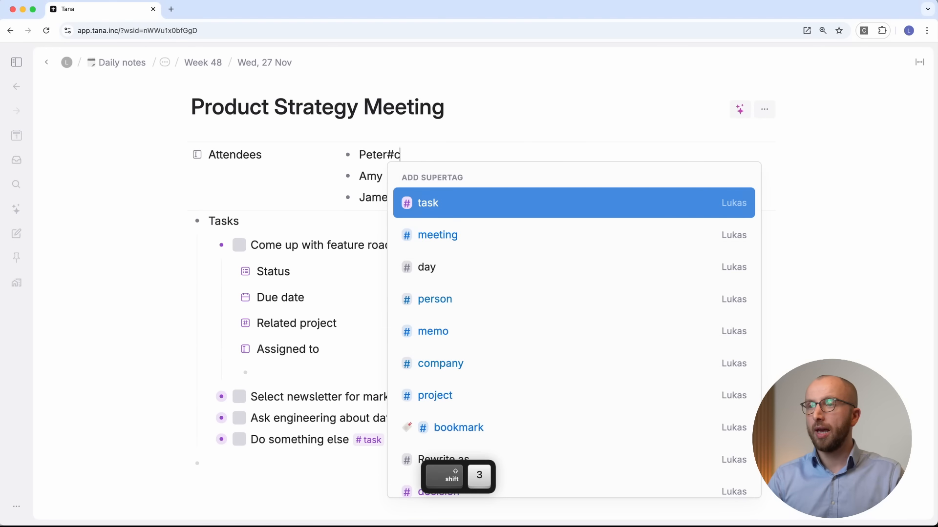
text(olleague)
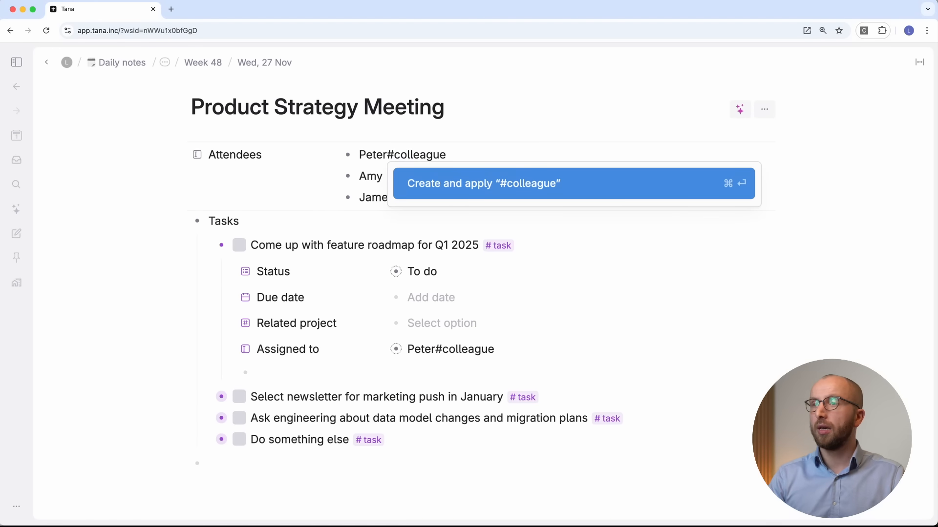
click(473, 184)
Step: Apply the existing #colleague supertag to the second and third attendees at once and clear the selection
drag(429, 175, 436, 191)
key(shift+3)
text(c)
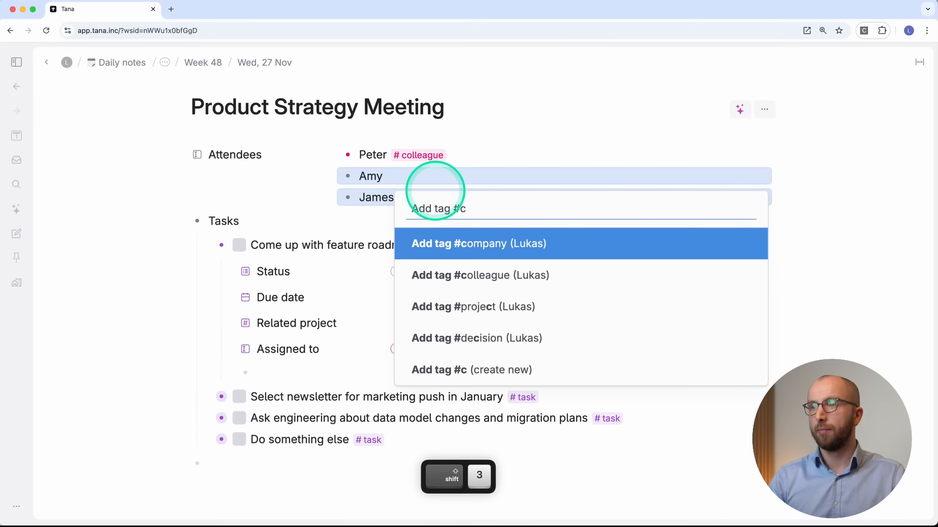
text(oll)
key(Return)
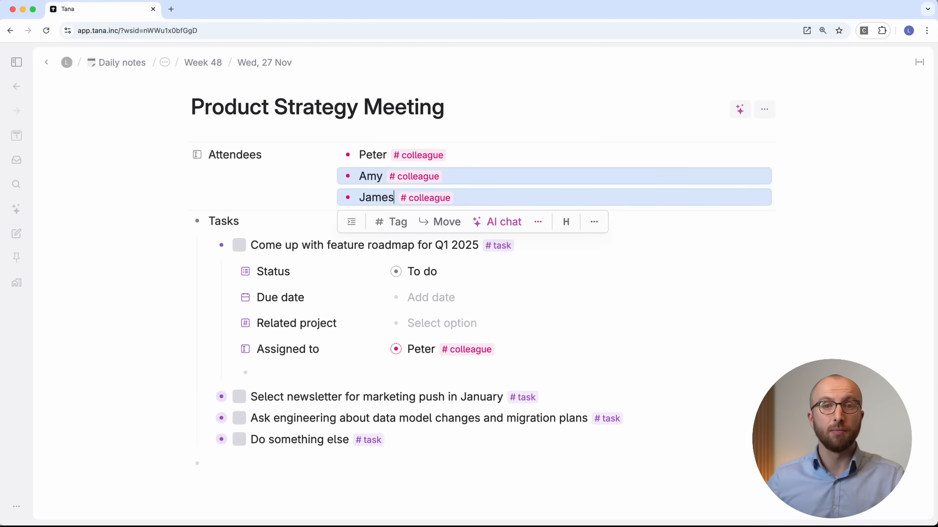
click(351, 215)
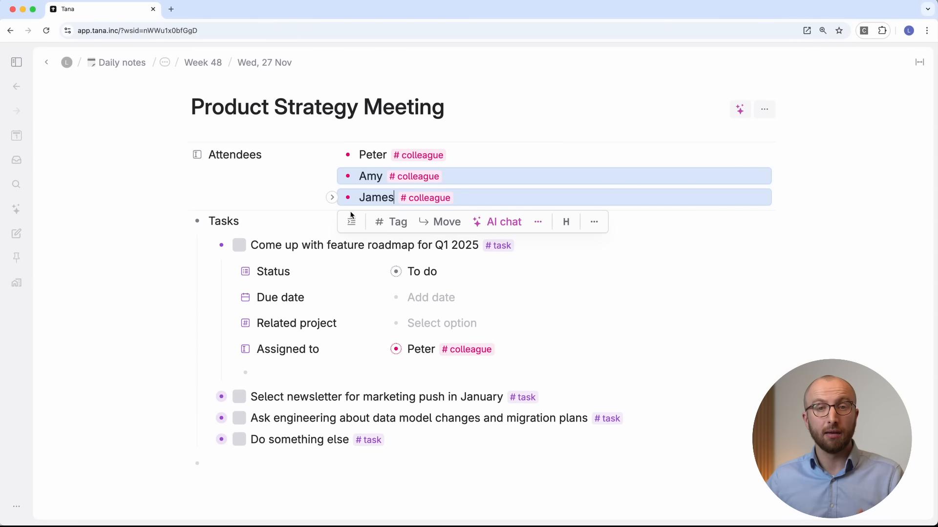
click(360, 250)
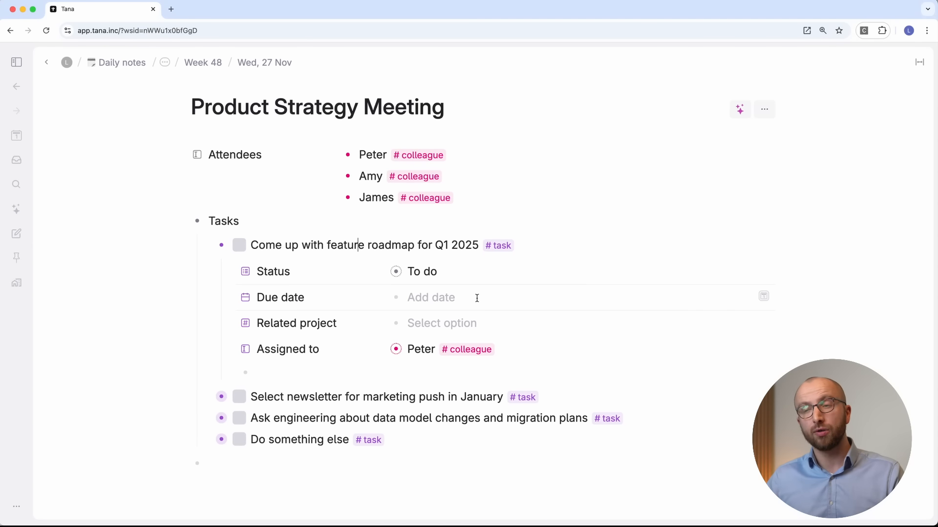
Step: Configure the #colleague supertag to extend from #person and expand the first attendee to check the inherited fields
click(422, 160)
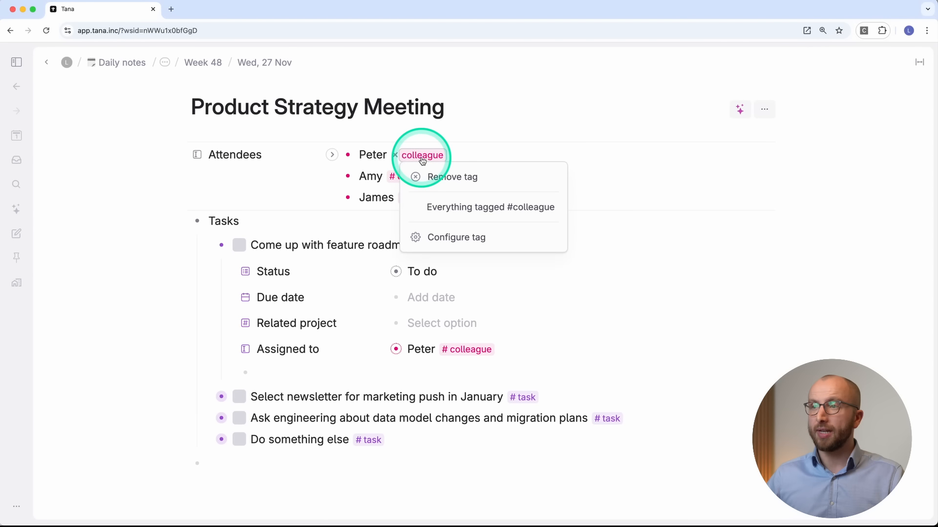
click(455, 238)
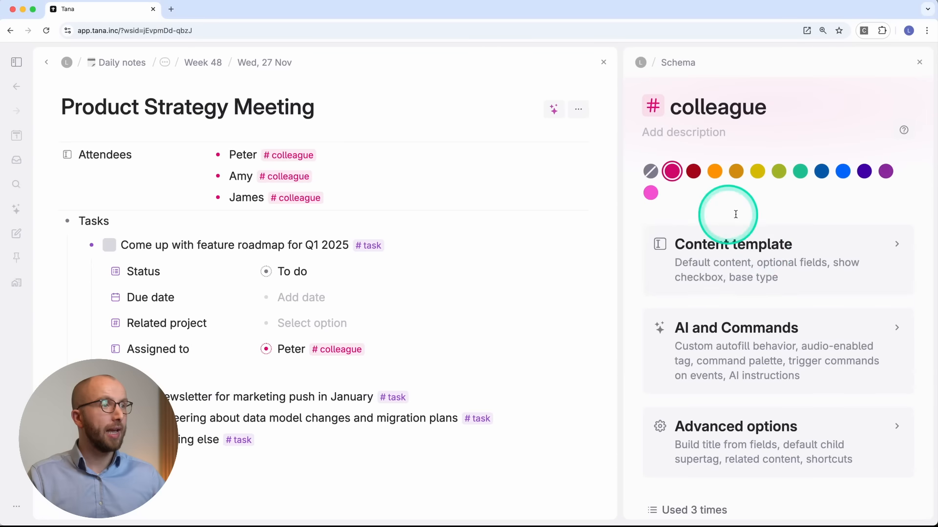
click(765, 248)
click(849, 320)
text(perso)
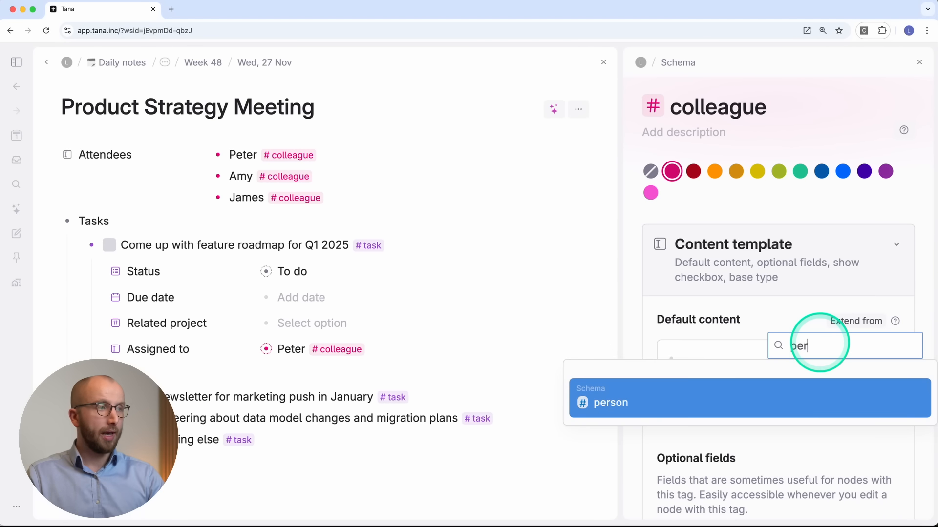
key(Return)
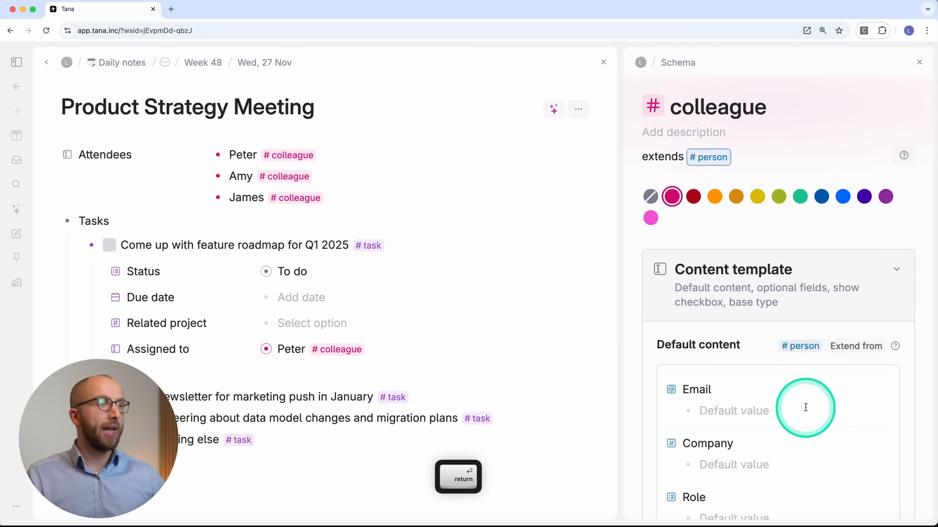
scroll(806, 408, down, 4)
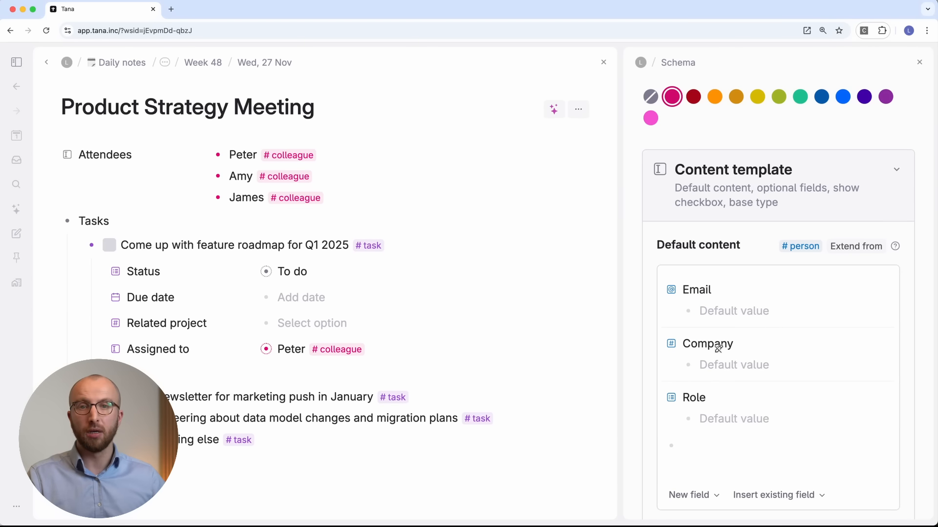
click(919, 62)
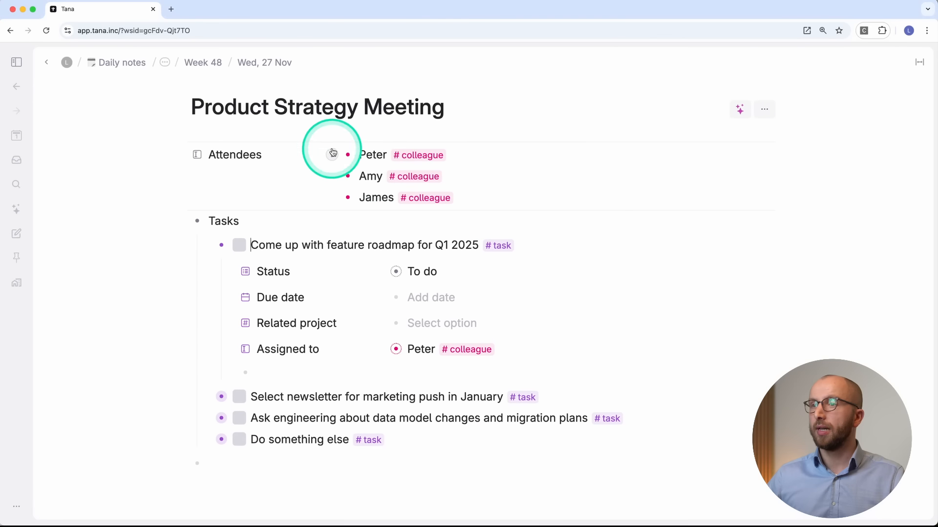
click(332, 156)
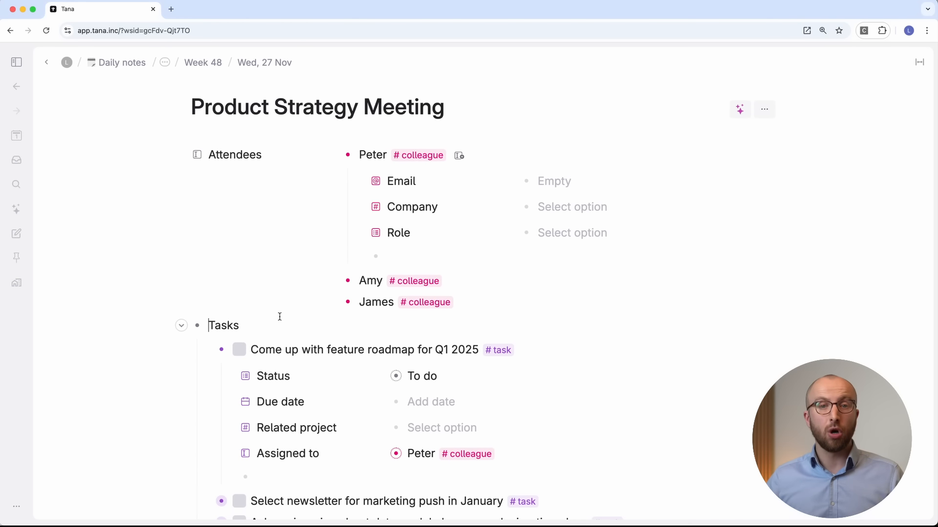
Step: In the All tasks view of everything tagged #task, mark "Come up with feature roadmap for Q1 2025" as done
scroll(279, 317, down, 5)
click(501, 235)
click(235, 154)
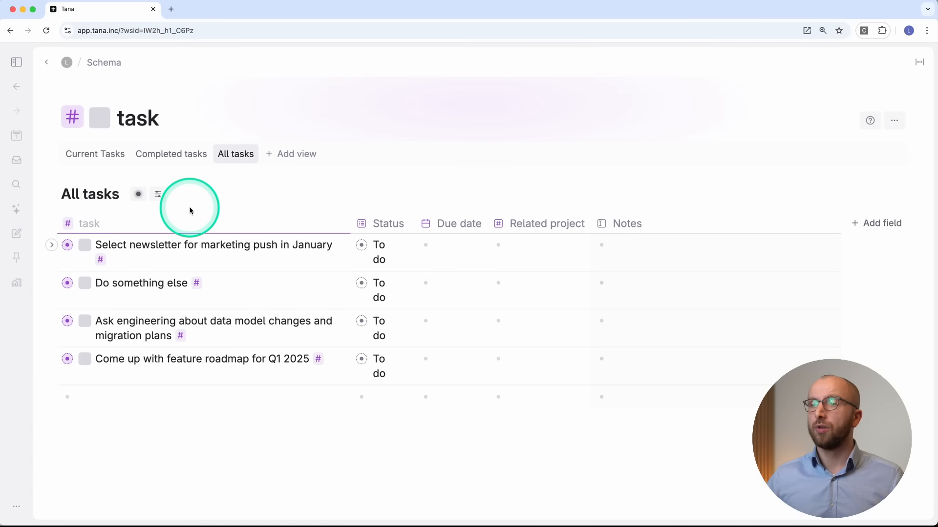
click(85, 360)
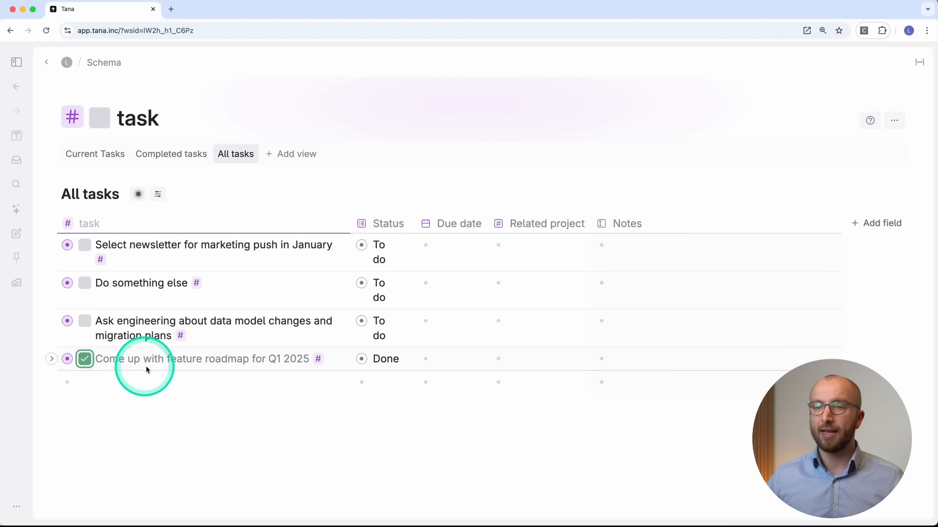
Step: Filter the All tasks view by Status with the value "To do"
click(158, 195)
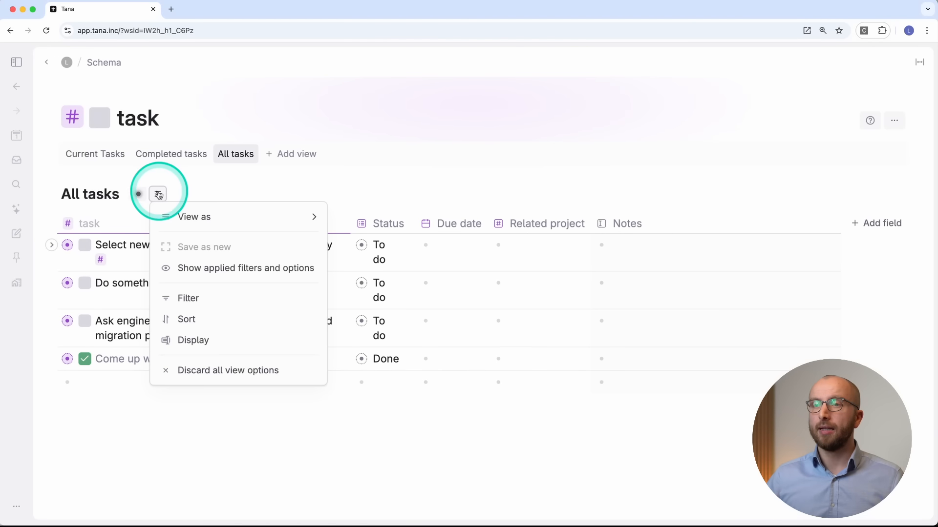
click(198, 296)
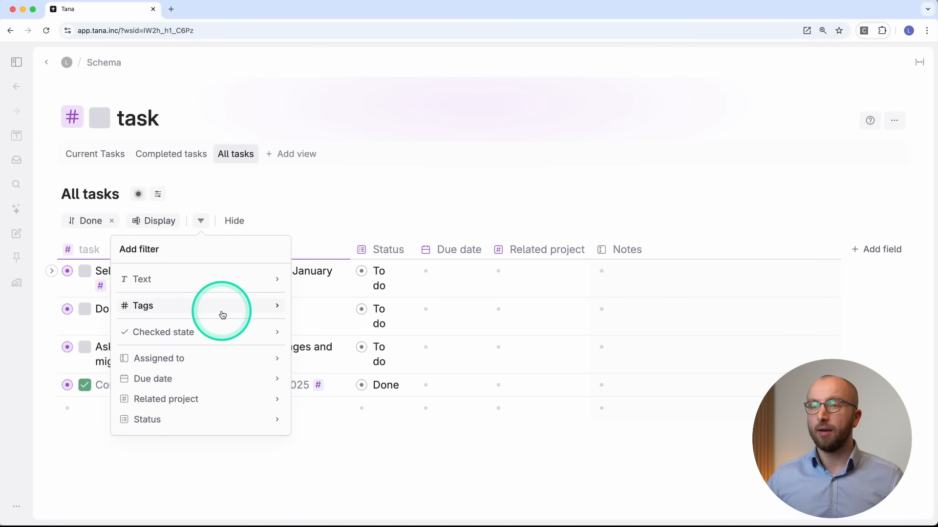
click(193, 423)
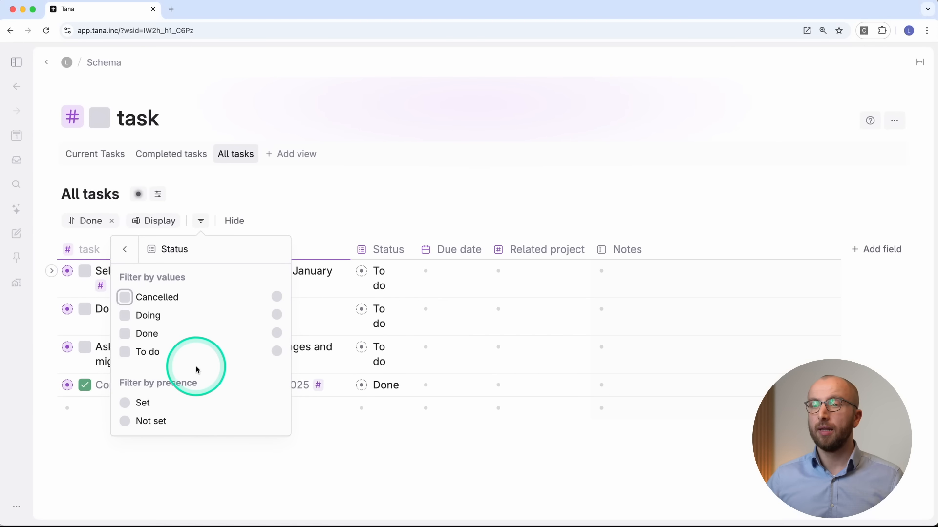
click(147, 353)
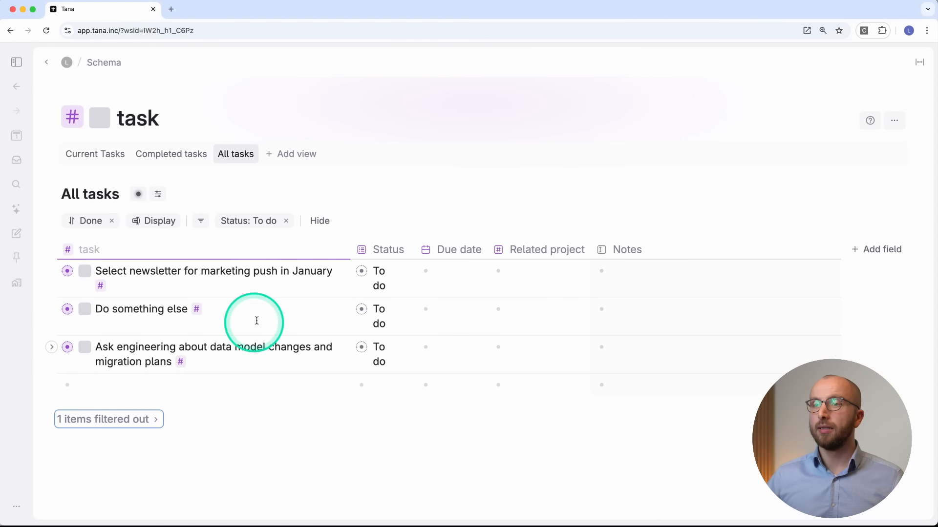
Step: Save the filtered task list as a new view named "Open Tasks" and return to the All tasks view
click(158, 194)
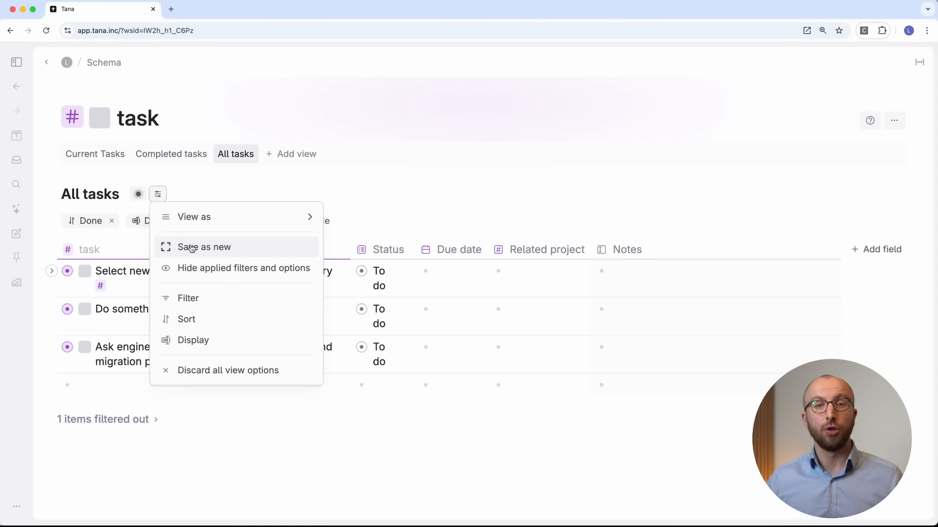
text(Open T)
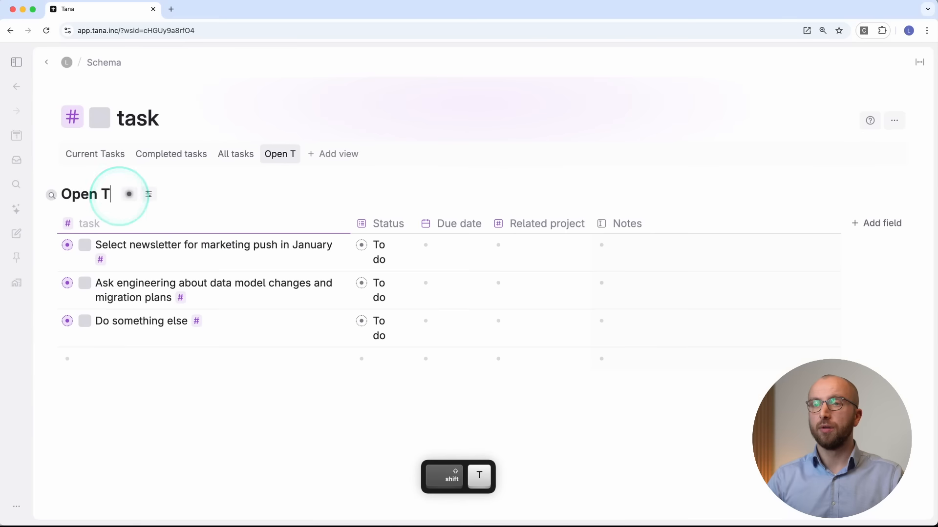
key(BackSpace)
text(Tasks)
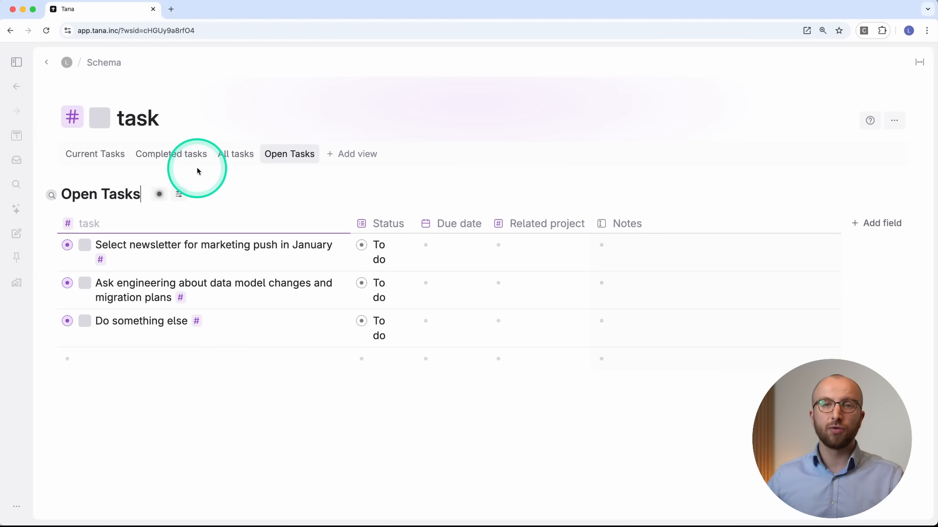
click(222, 158)
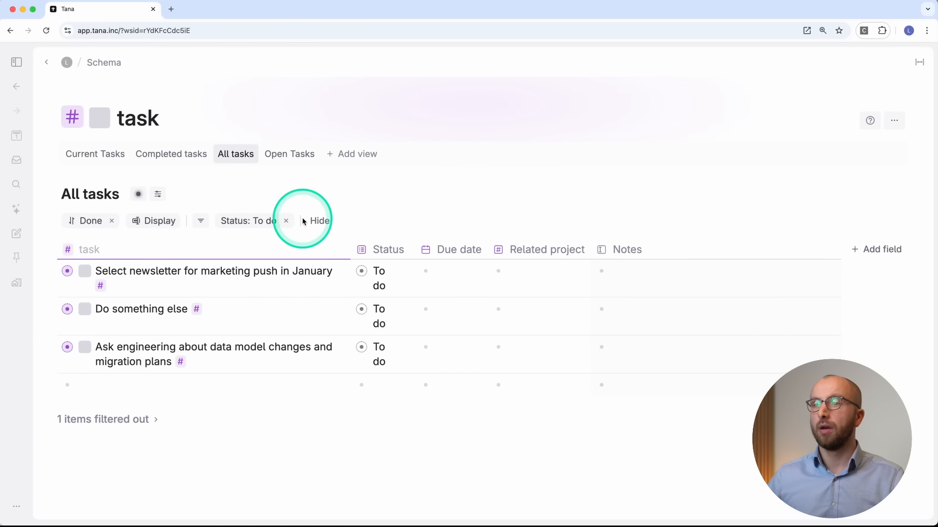
Step: Remove the Status filter from the All tasks view, and check the Completed tasks and Current Tasks views
click(286, 221)
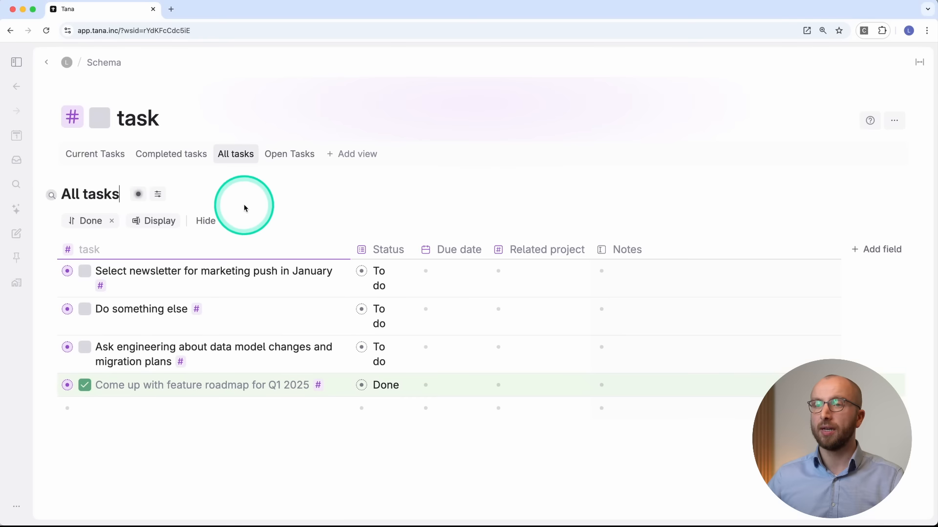
click(178, 156)
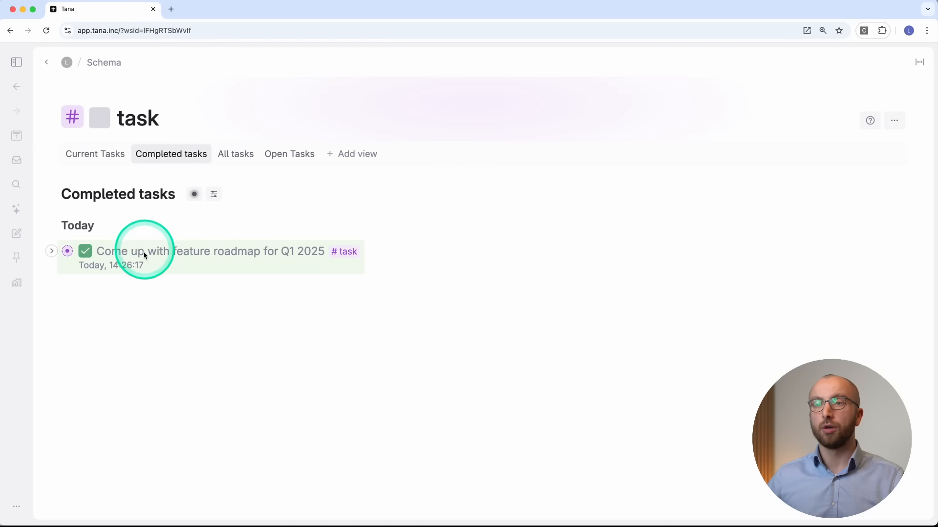
click(93, 155)
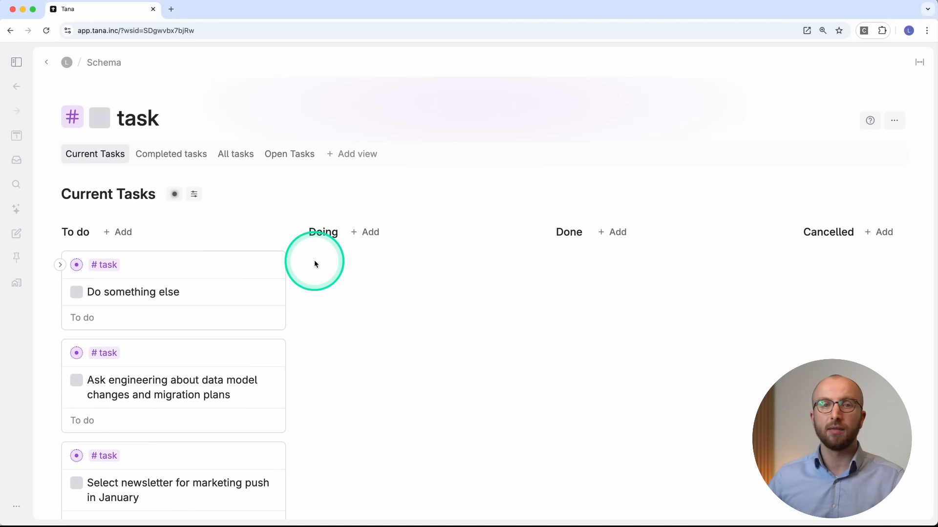
Step: Switch the All tasks view from a table to a list layout
click(159, 195)
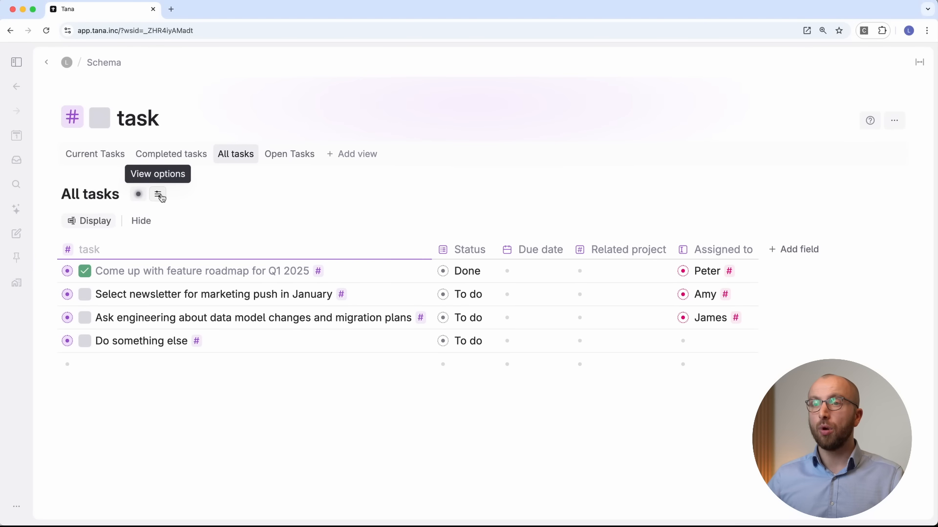
click(159, 195)
click(186, 218)
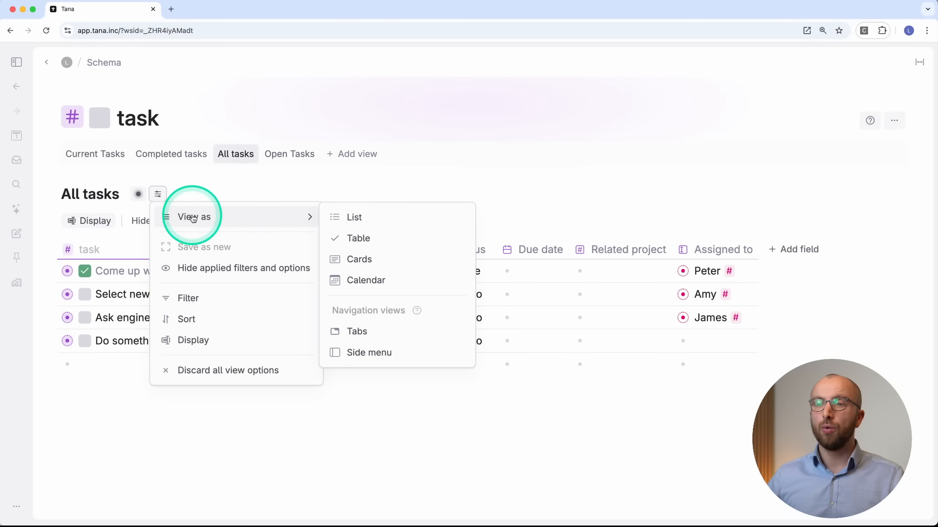
click(350, 216)
Step: Group the All tasks list by the Assigned to field and look through the groups
click(160, 195)
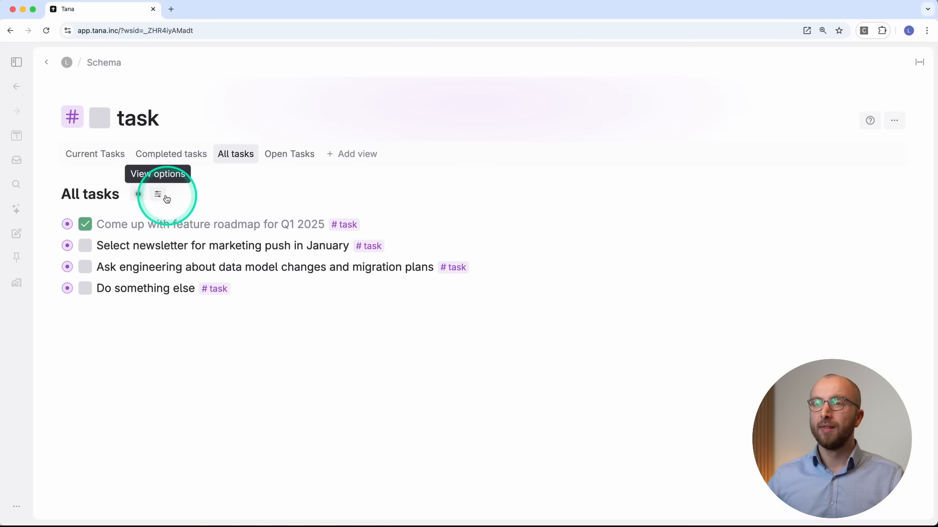
click(193, 319)
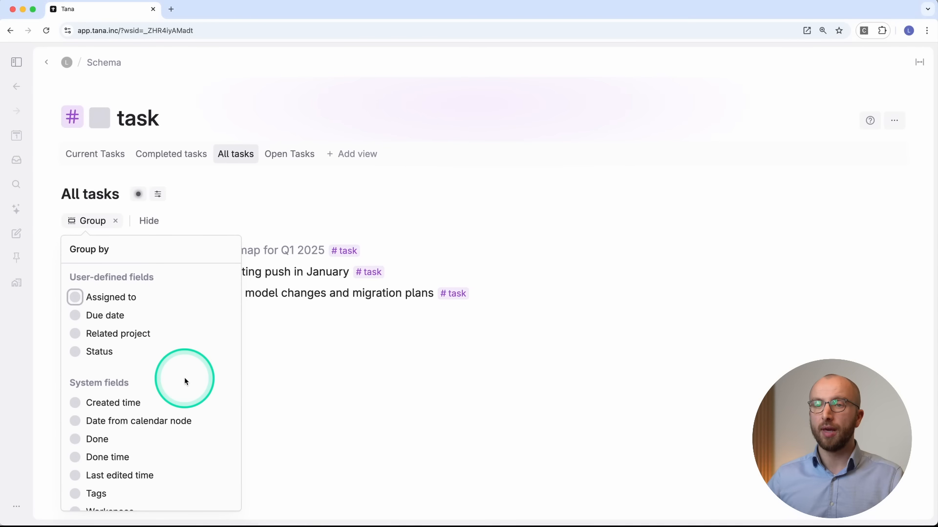
click(74, 298)
click(335, 267)
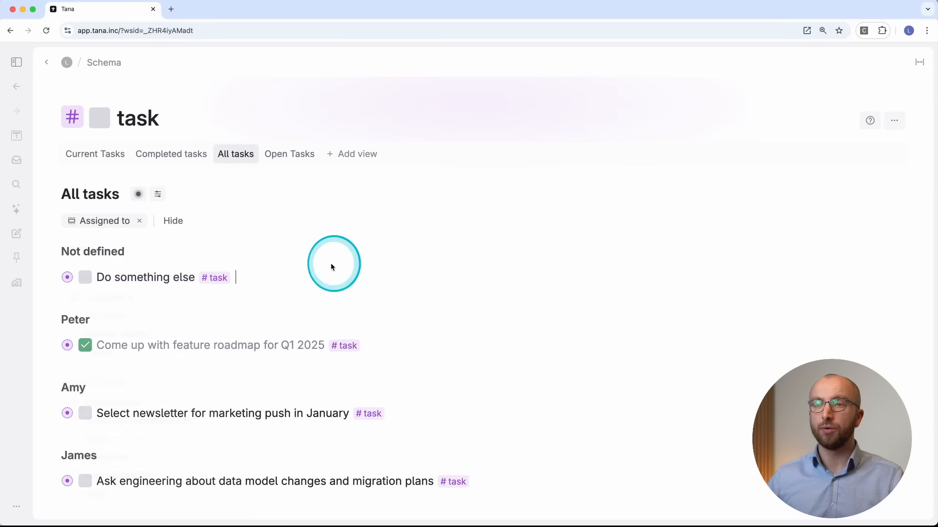
scroll(336, 333, down, 1)
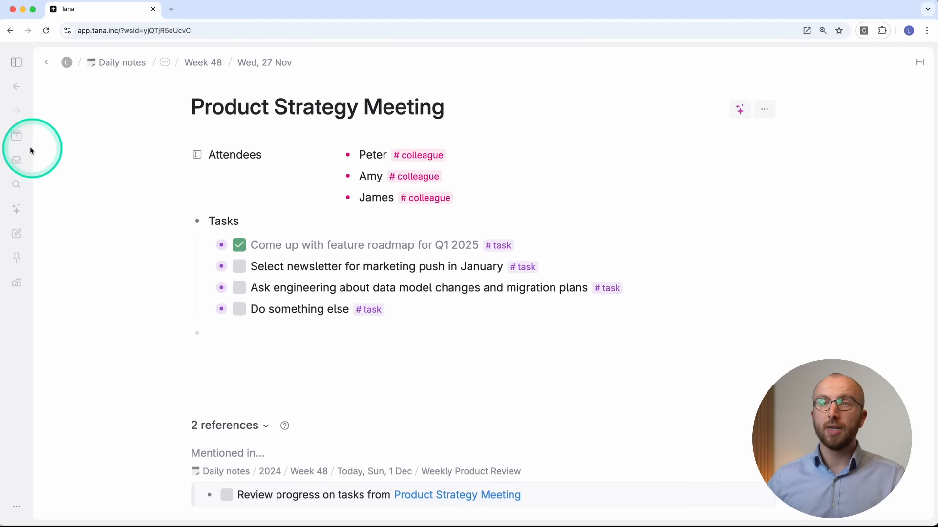
Step: Create a search node under today's daily note and make its query match everything tagged #task
click(17, 137)
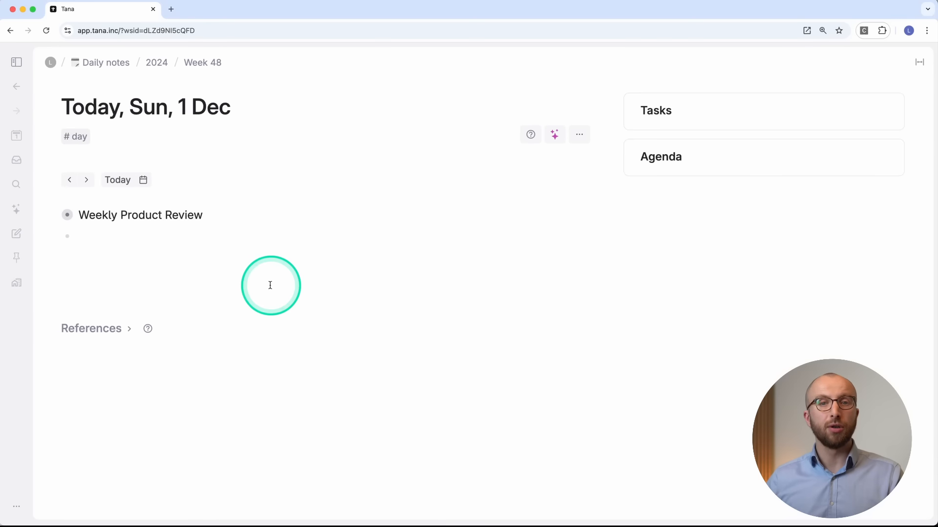
click(130, 237)
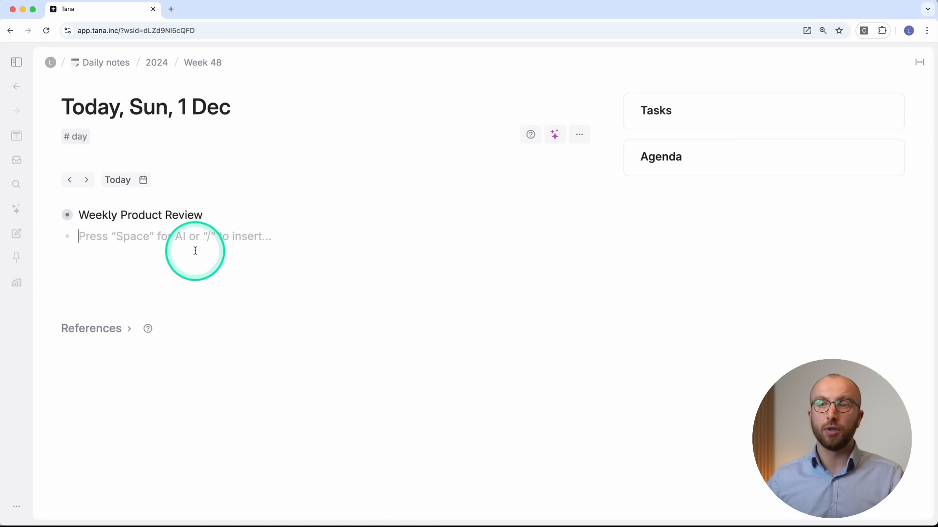
text(?)
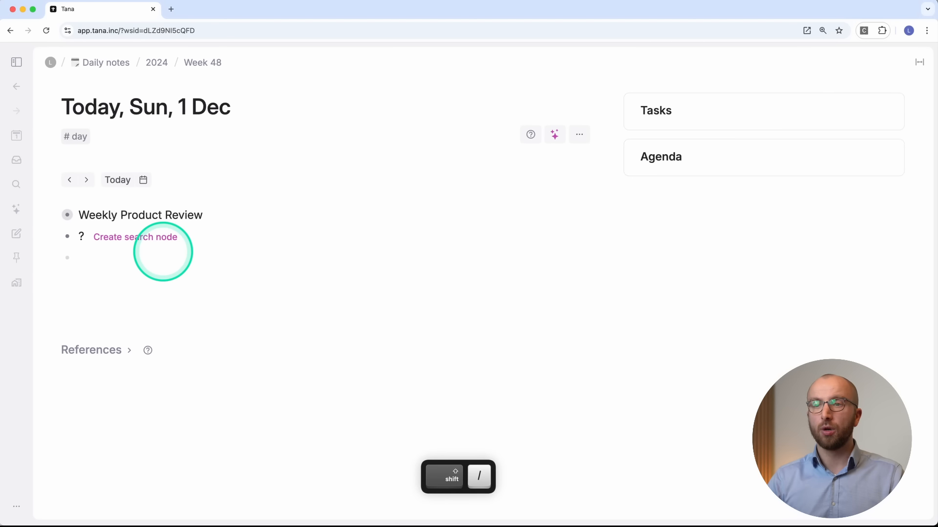
click(129, 239)
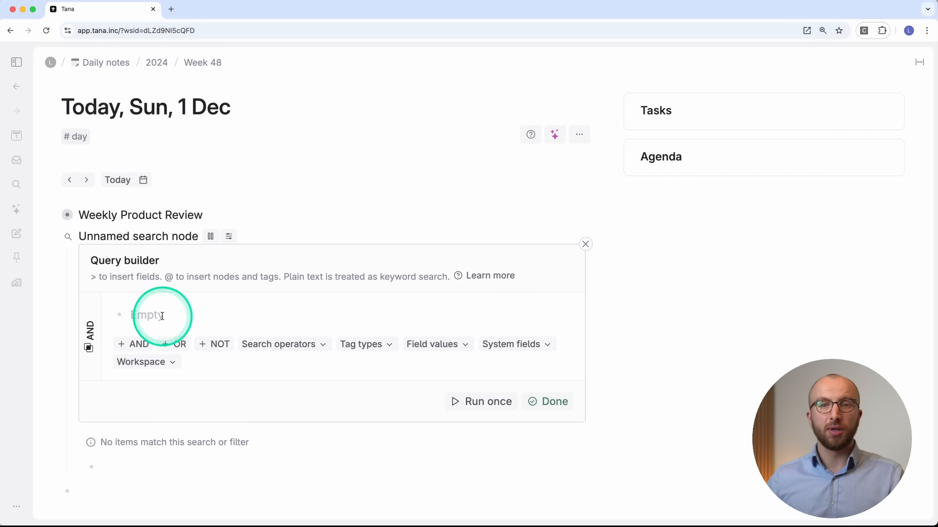
text(#tas)
key(Return)
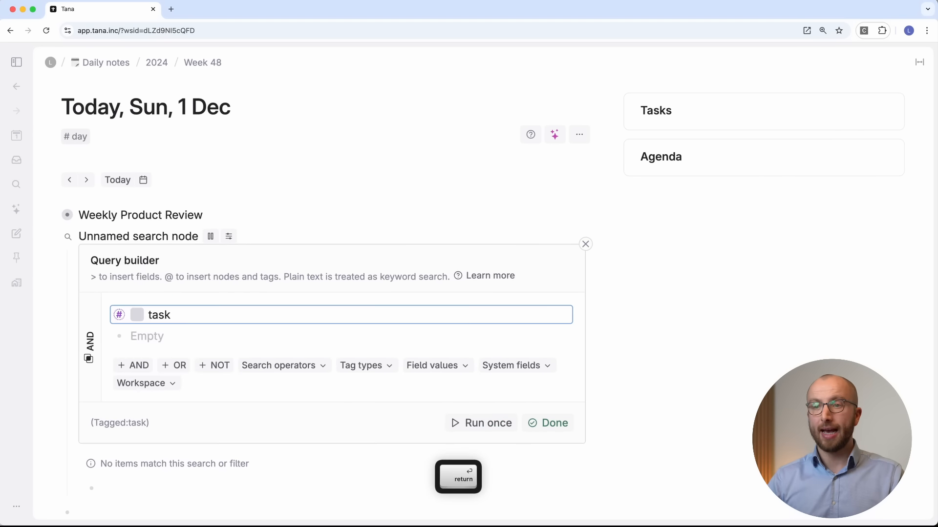
Step: Add the condition that the #task Due date field is Today and finish the query
text(>)
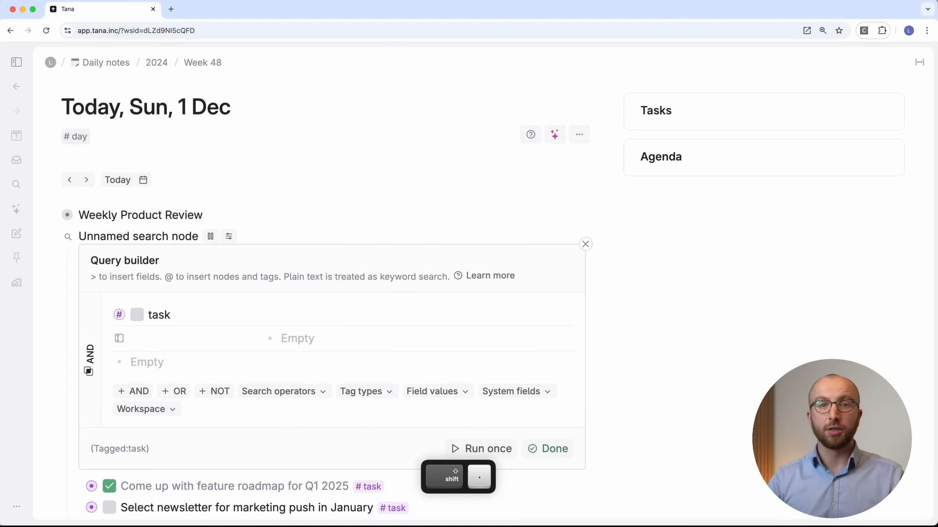
text(due d)
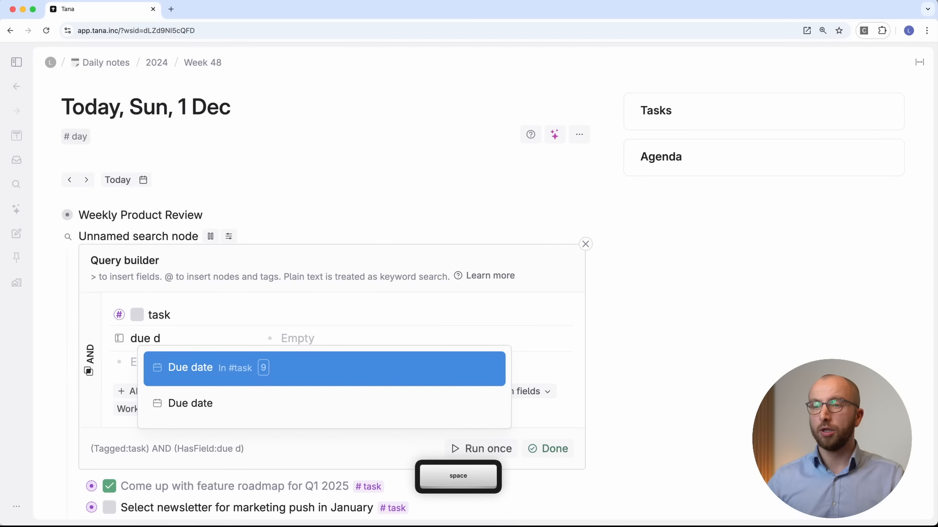
click(285, 368)
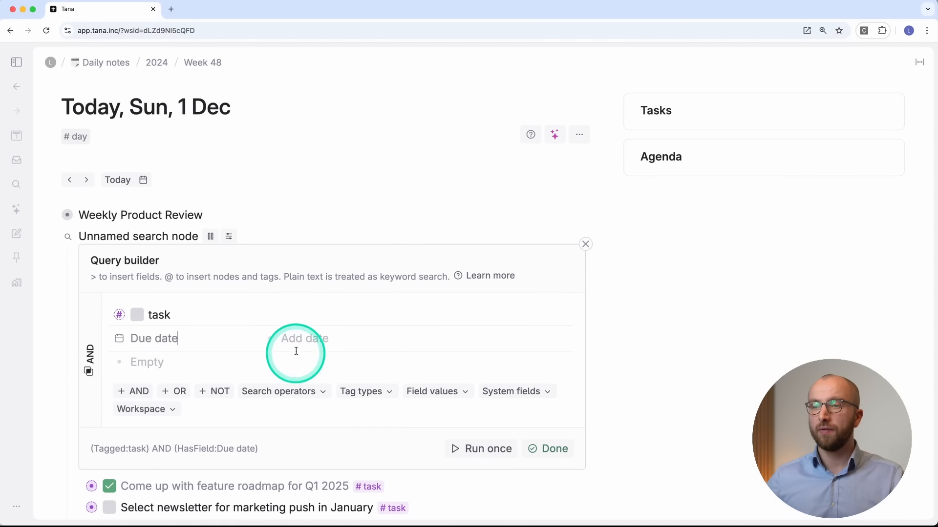
text(today)
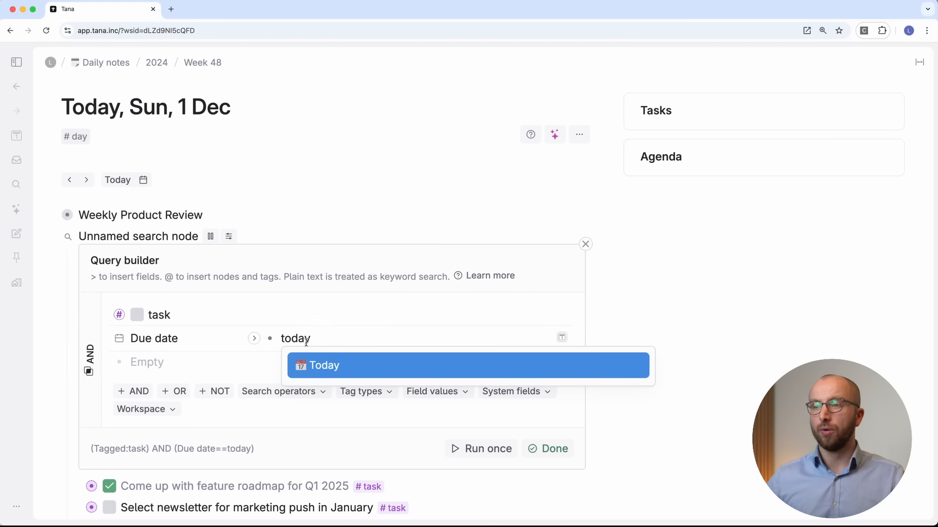
click(342, 365)
click(551, 447)
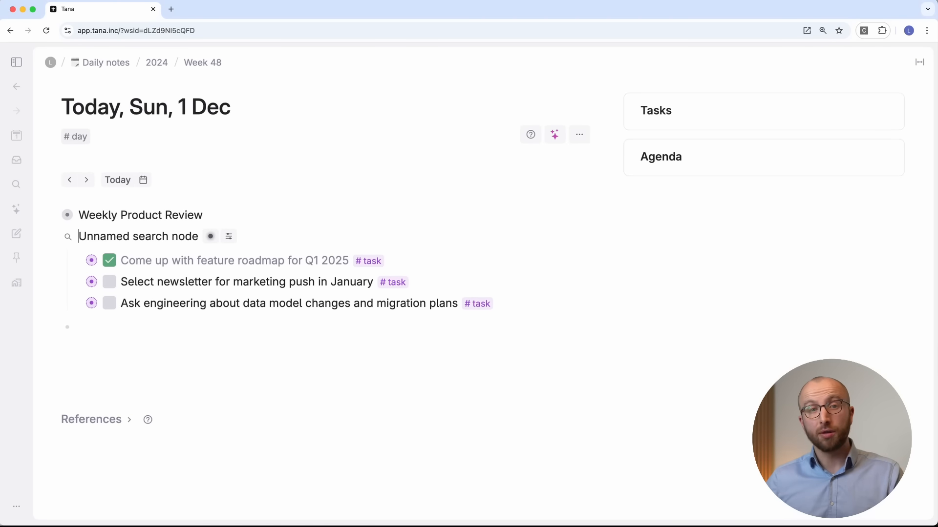
Step: Set the due date of "Come up with feature roadmap for Q1 2025" to Sat, 7 Dec and hide the task from the search results
click(78, 261)
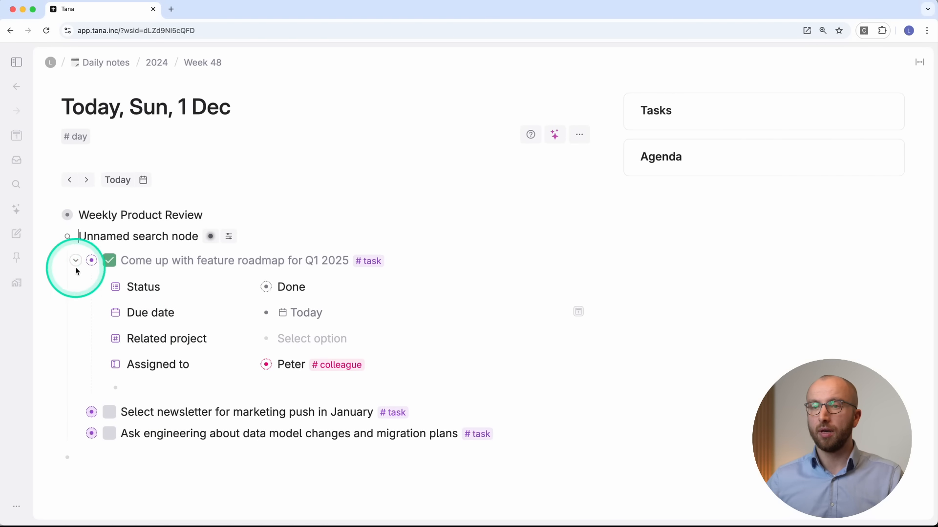
click(299, 314)
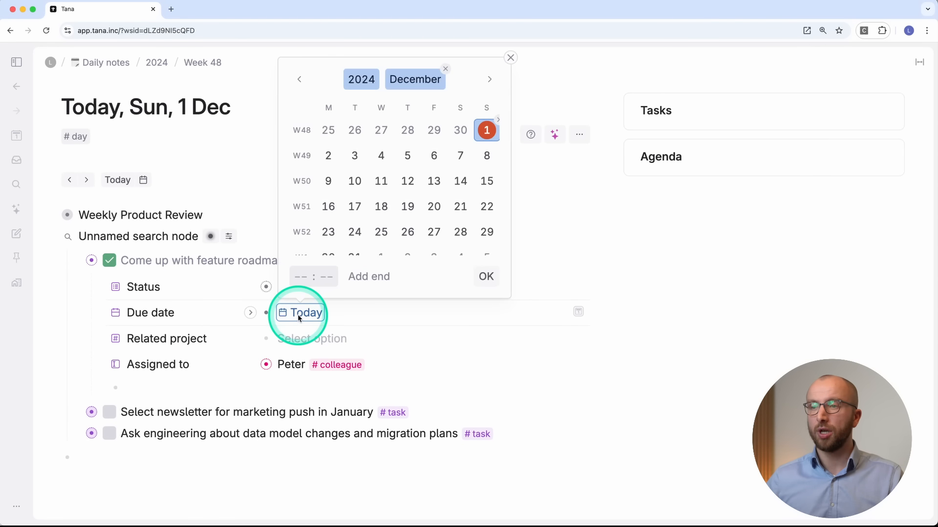
click(460, 155)
click(486, 277)
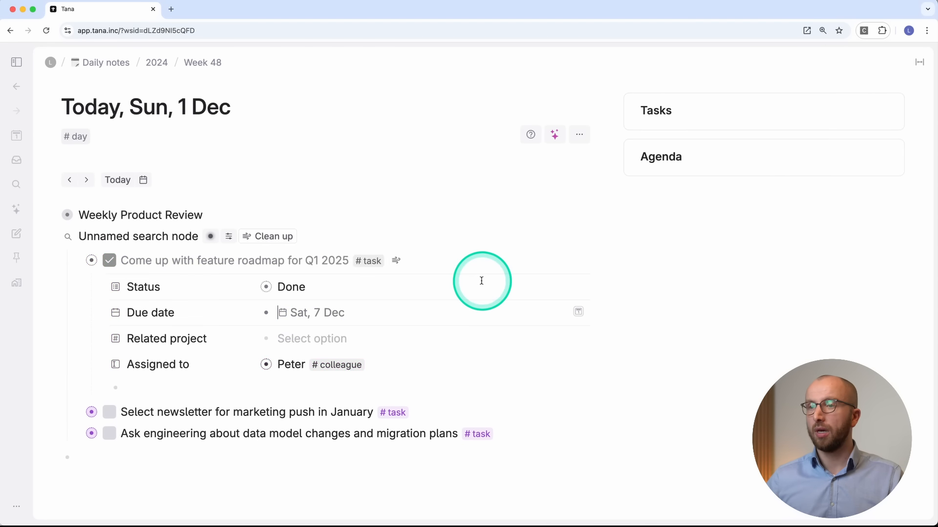
mouse_move(396, 262)
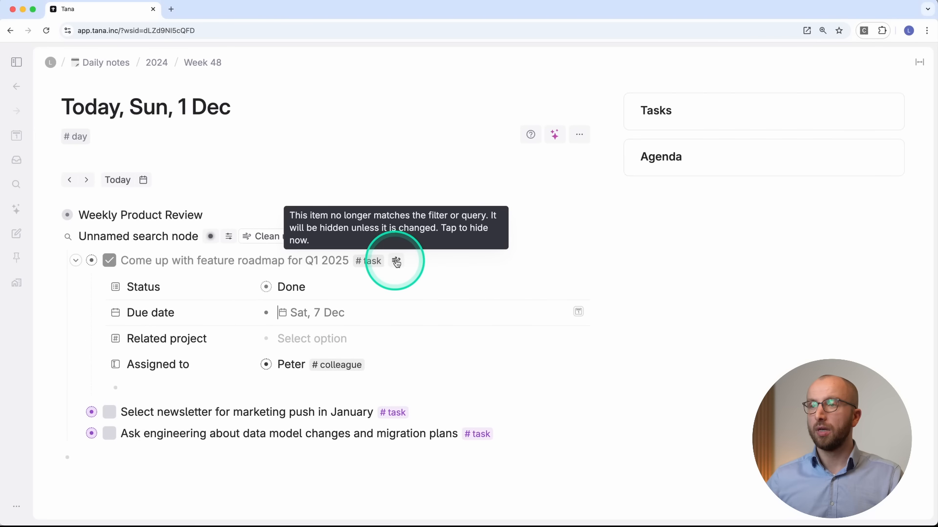
click(396, 260)
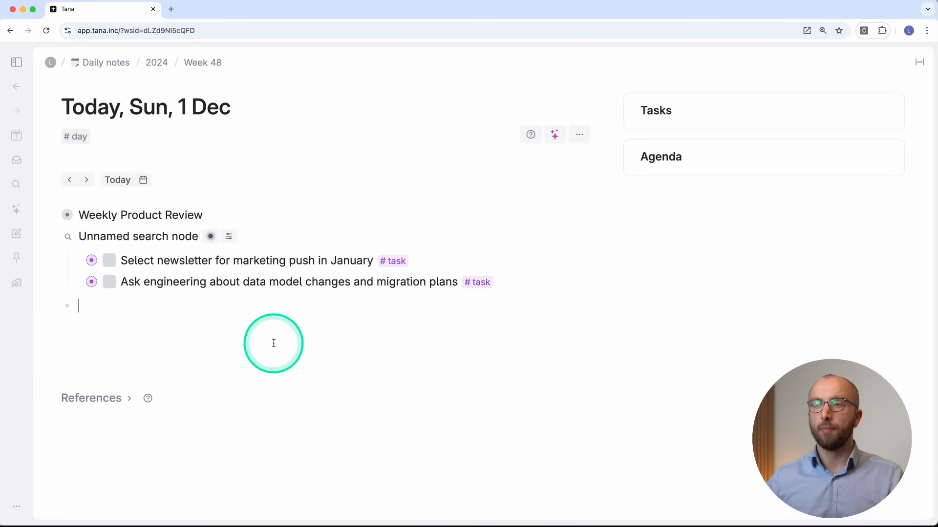
Step: Rename the search node as "Tasks due today"
click(273, 343)
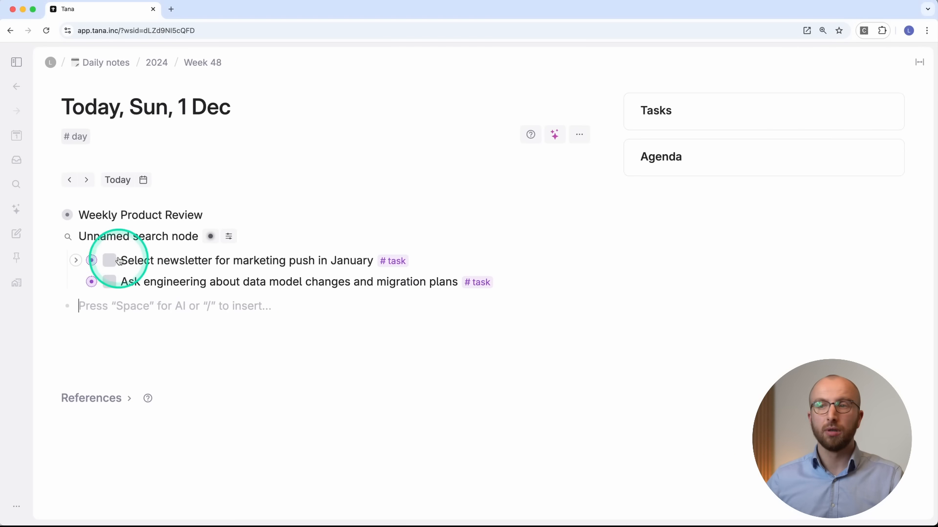
double_click(121, 237)
triple_click(121, 238)
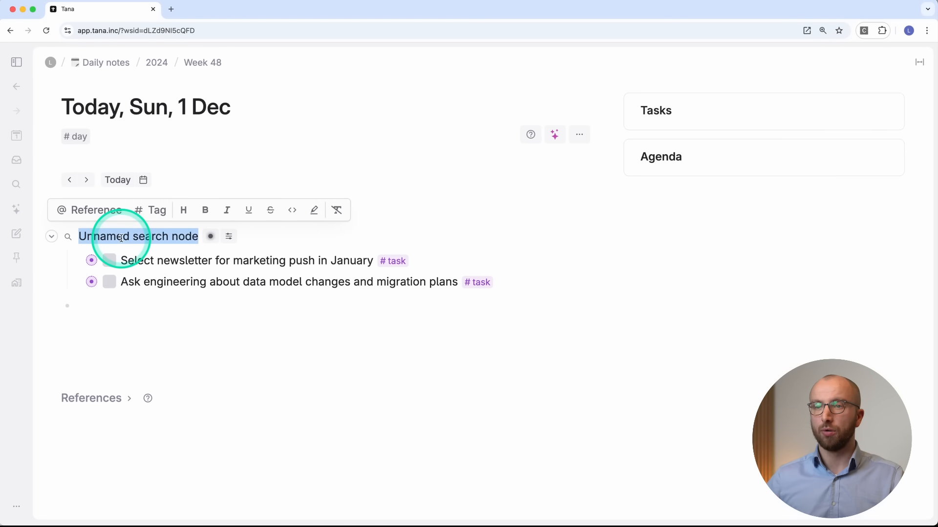
text(Tasks due today)
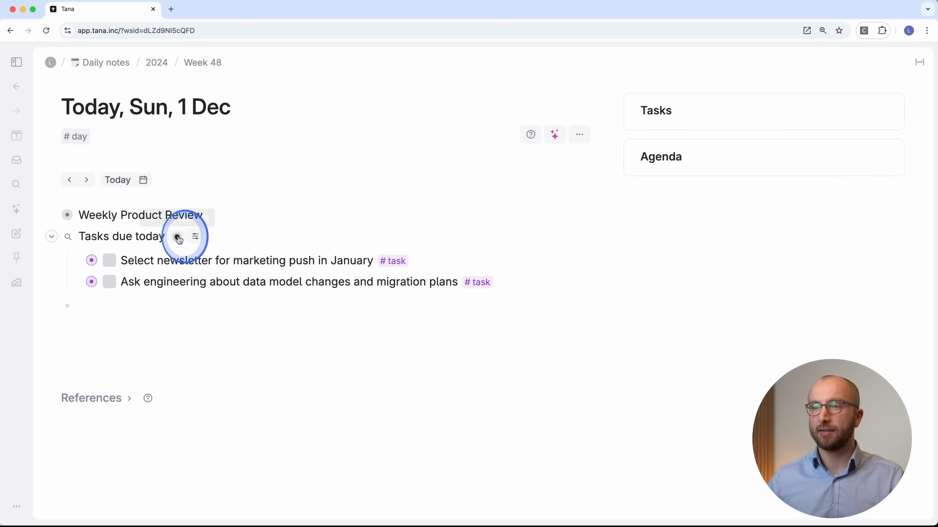
Step: Edit the "Tasks due today" query so its Due date condition uses PARENT, and finish the query
mouse_move(178, 237)
click(225, 327)
click(312, 337)
key(BackSpace)
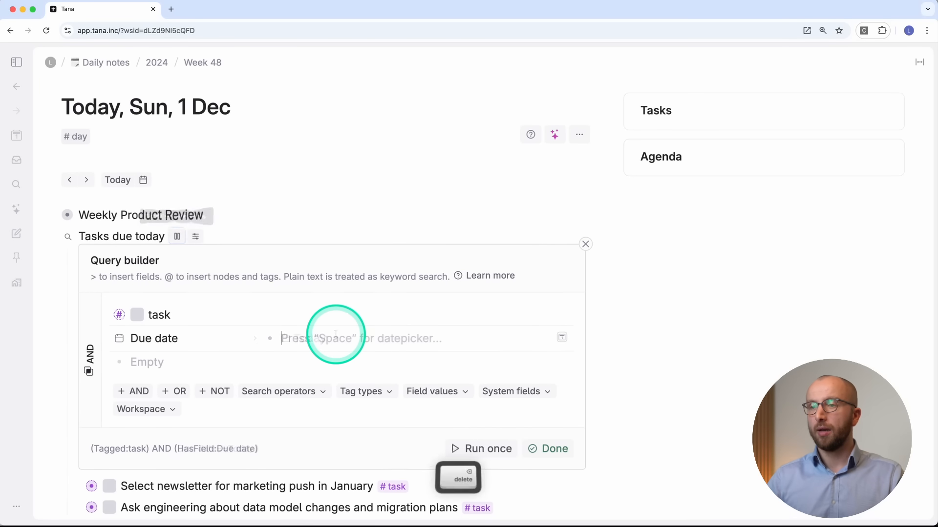
text(PARENT)
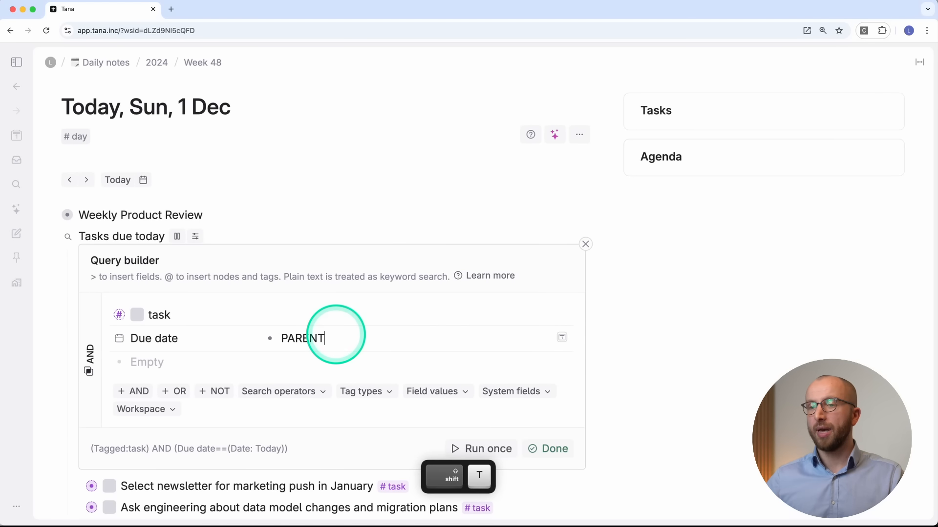
click(555, 449)
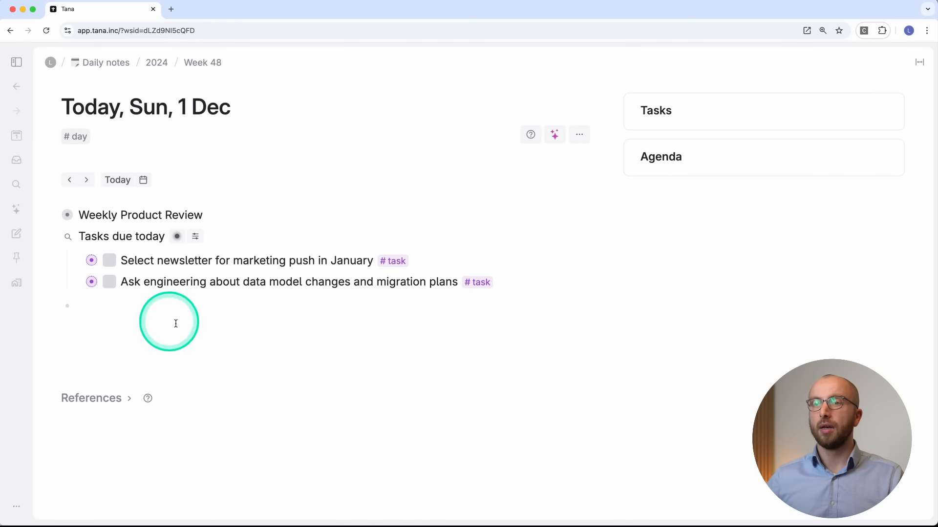
click(194, 269)
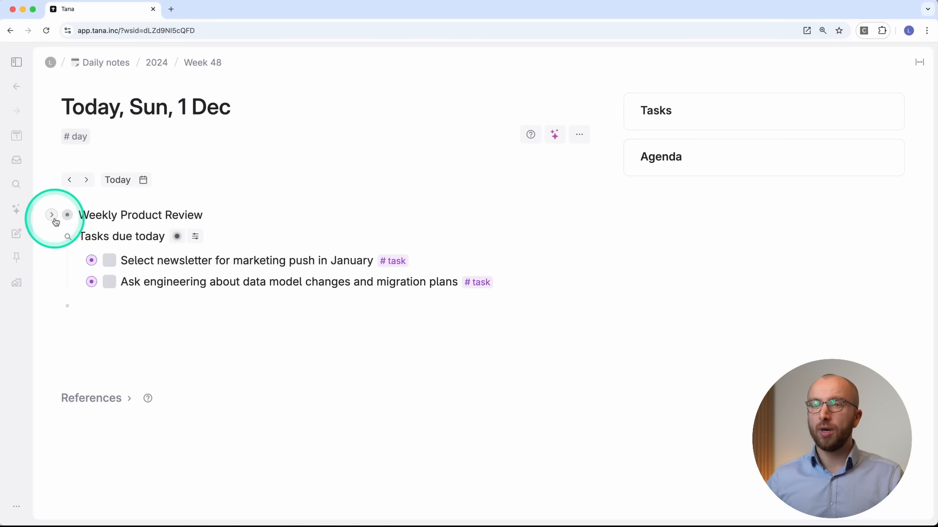
Step: Expand Weekly Product Review and its Product Strategy Meeting reference, and open the first attendee's page with an empty node ready below the fields
click(53, 216)
click(89, 241)
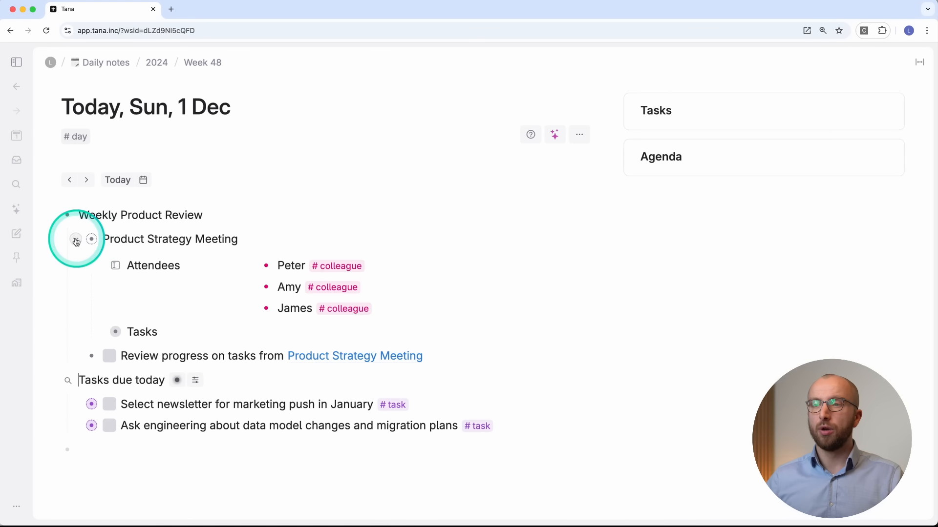
click(267, 268)
drag(327, 274, 277, 261)
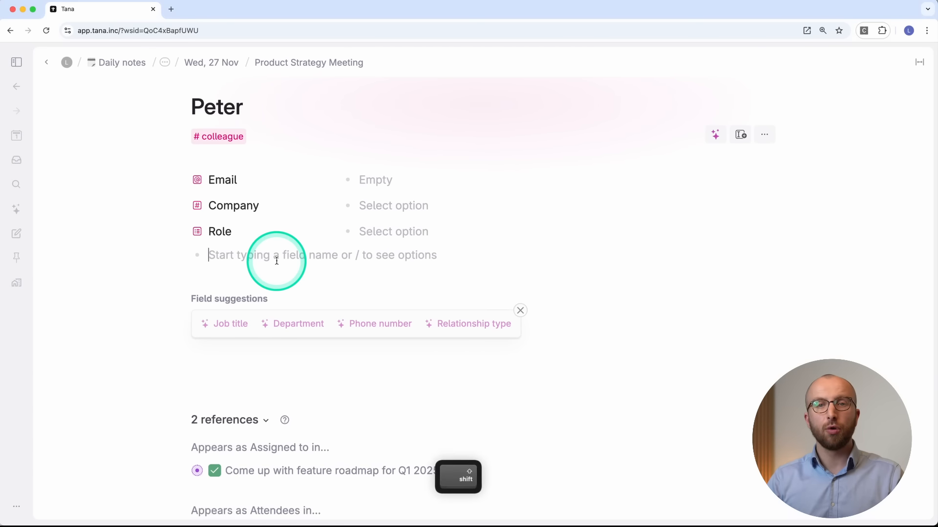
Step: Create a search node below the fields on the first attendee's page that finds nodes tagged task
text(?)
click(302, 263)
text(#tas)
key(Return)
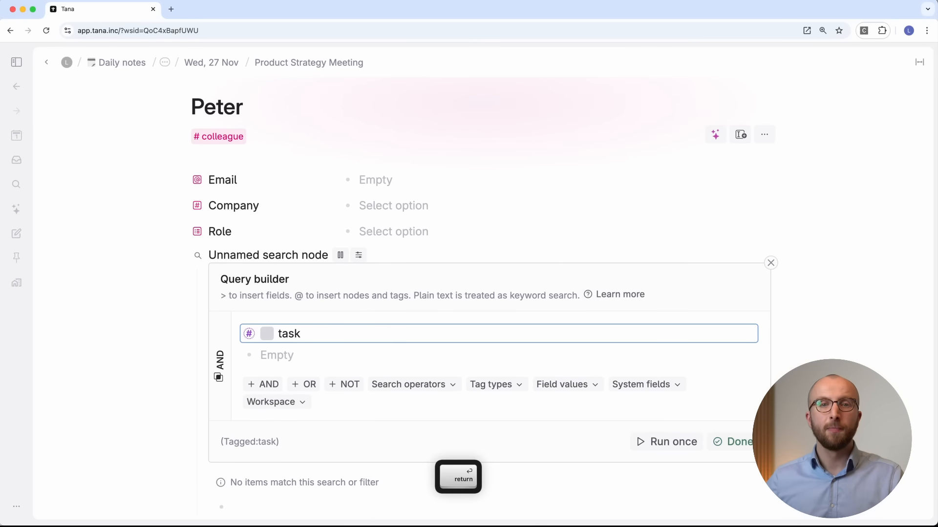
Step: Add an Assigned to condition with the value PARENT to the search query and finish the query
click(291, 358)
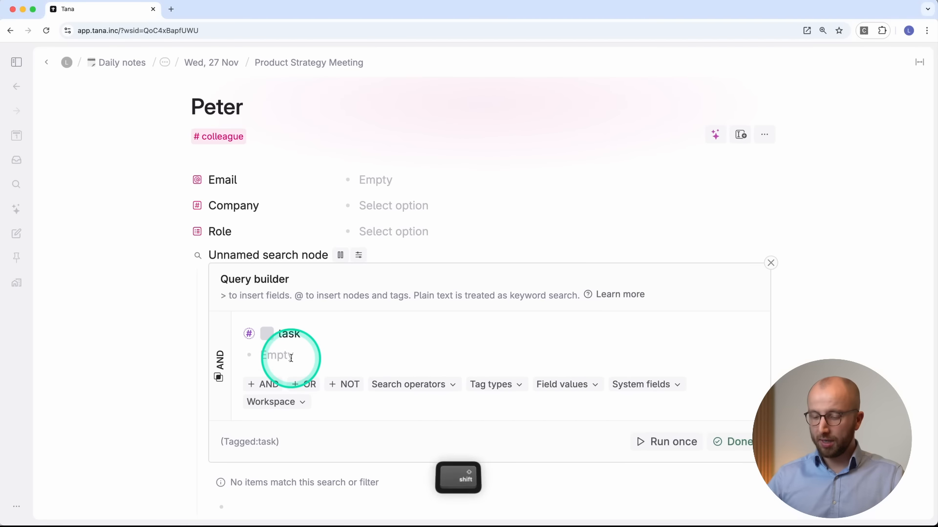
text(>as)
key(Return)
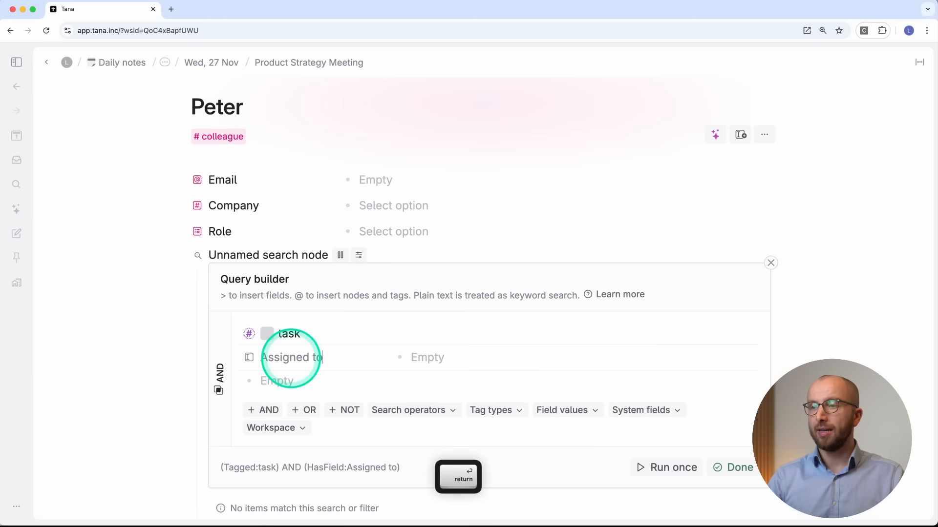
click(434, 359)
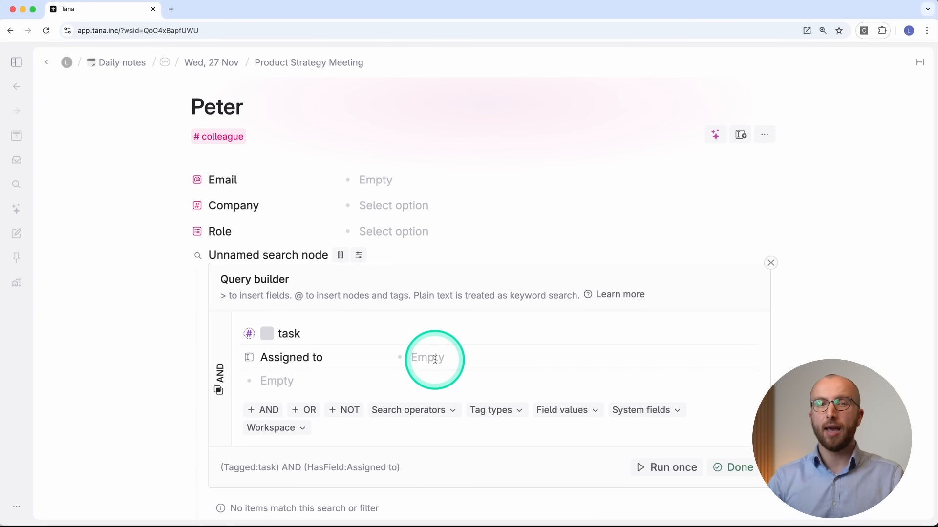
text(PARENT)
click(543, 365)
click(732, 467)
click(435, 334)
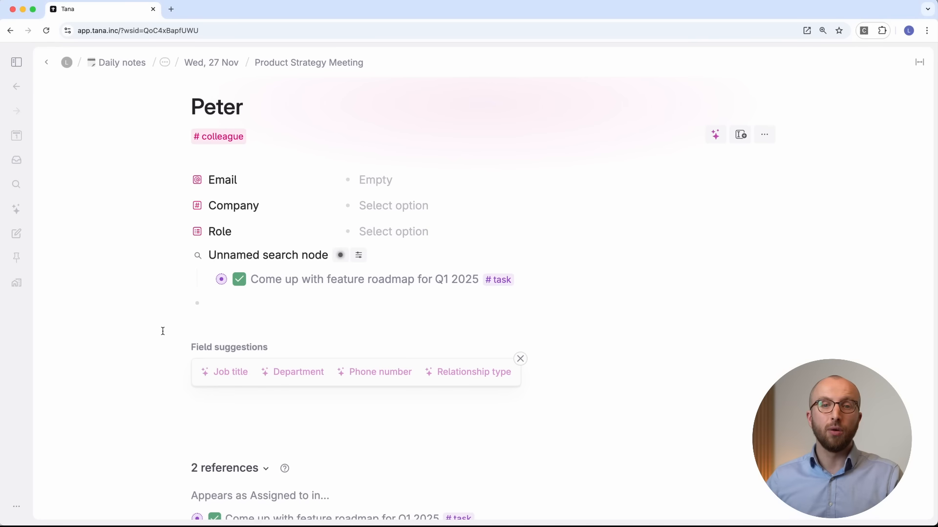
Step: Rename the search node as "Assigned Tasks" and add it to the colleague tag's template content
triple_click(252, 254)
text(Assigned Tasks)
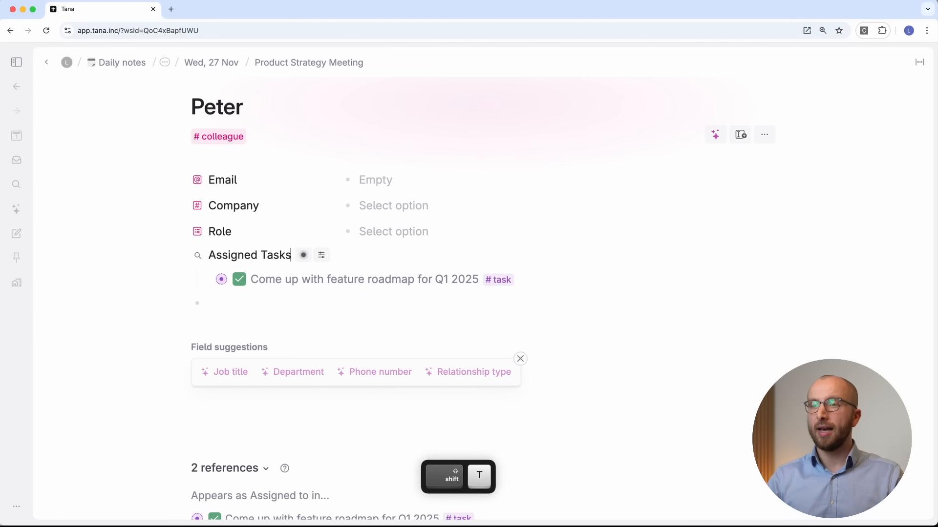
right_click(198, 257)
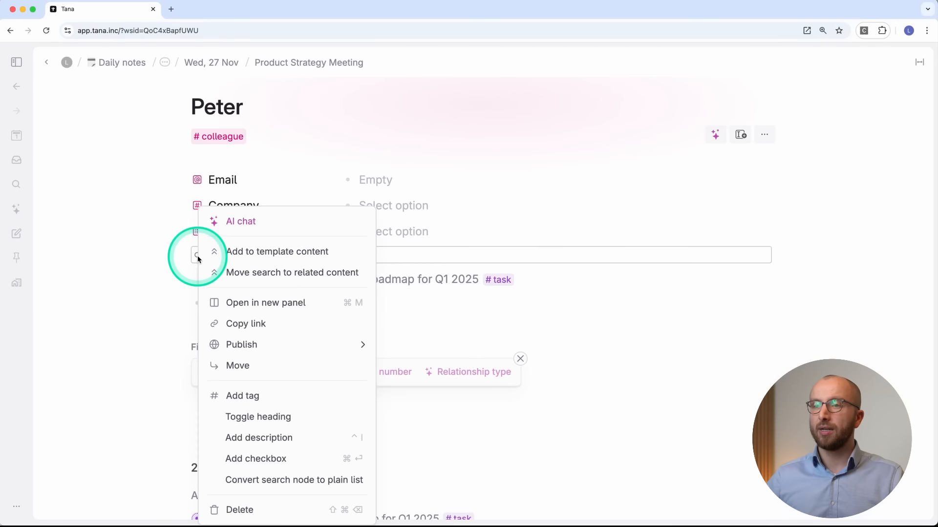
click(244, 252)
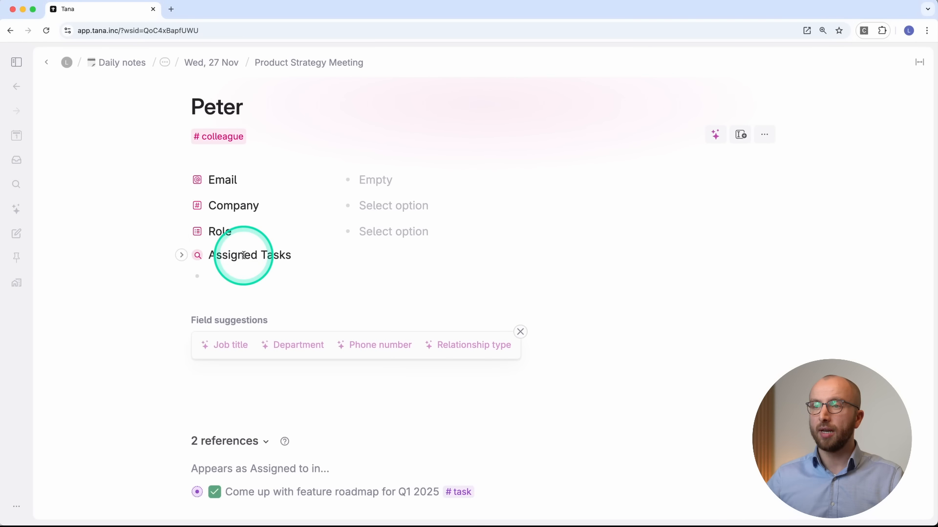
click(191, 256)
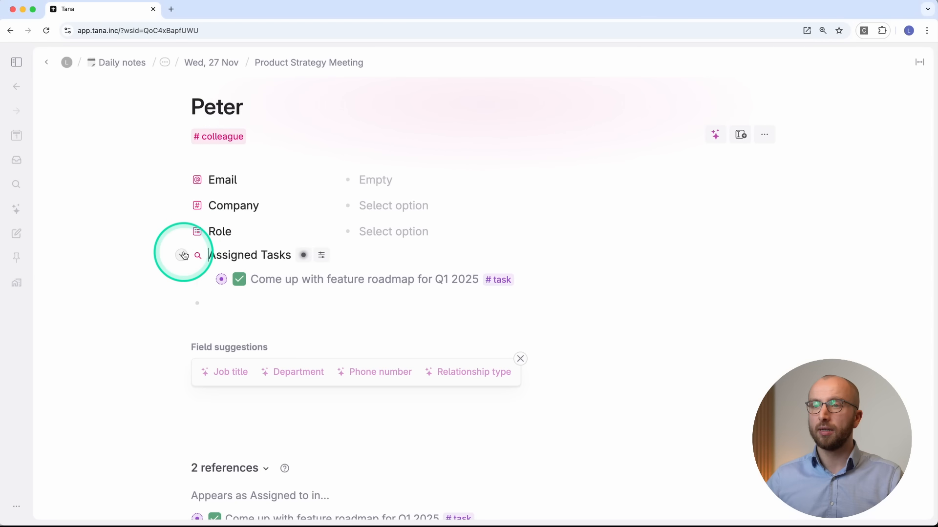
click(183, 255)
Step: Open the second attendee's page from Product Strategy Meeting and check the Assigned Tasks search and its query there
click(319, 62)
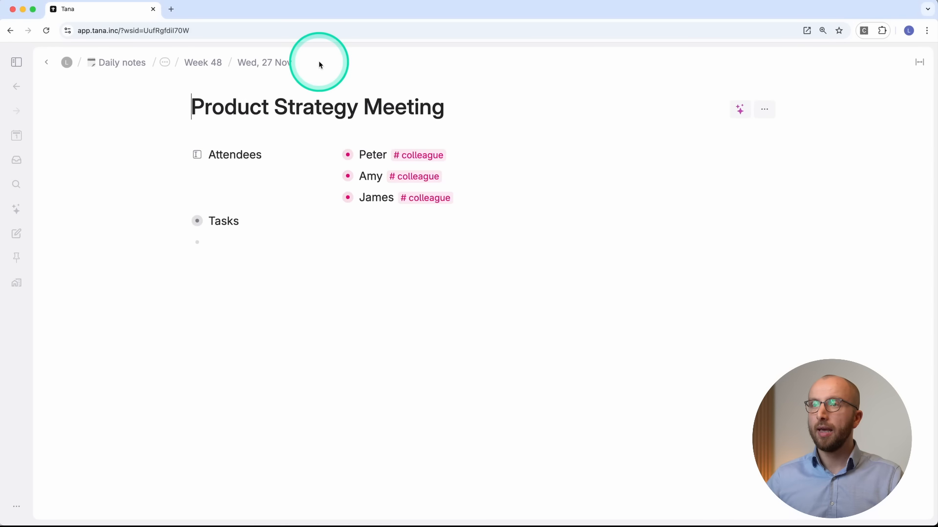
click(348, 176)
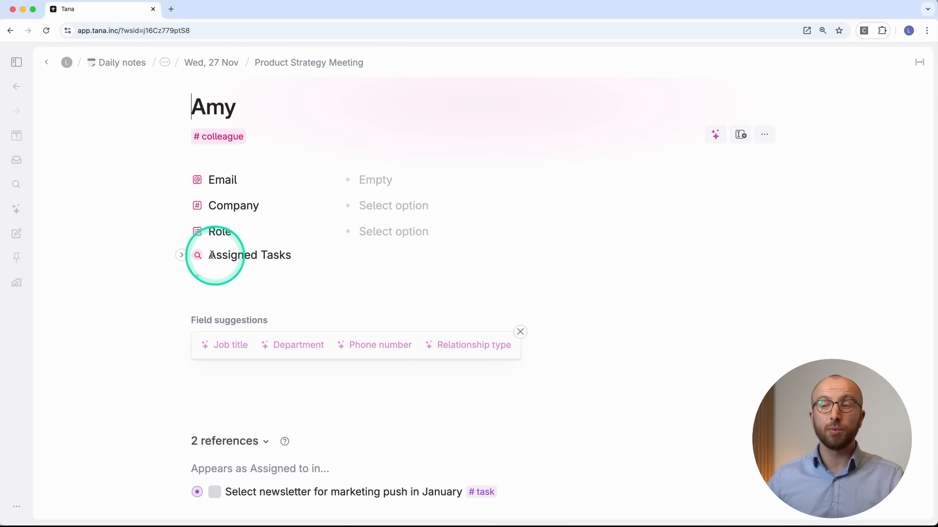
click(182, 255)
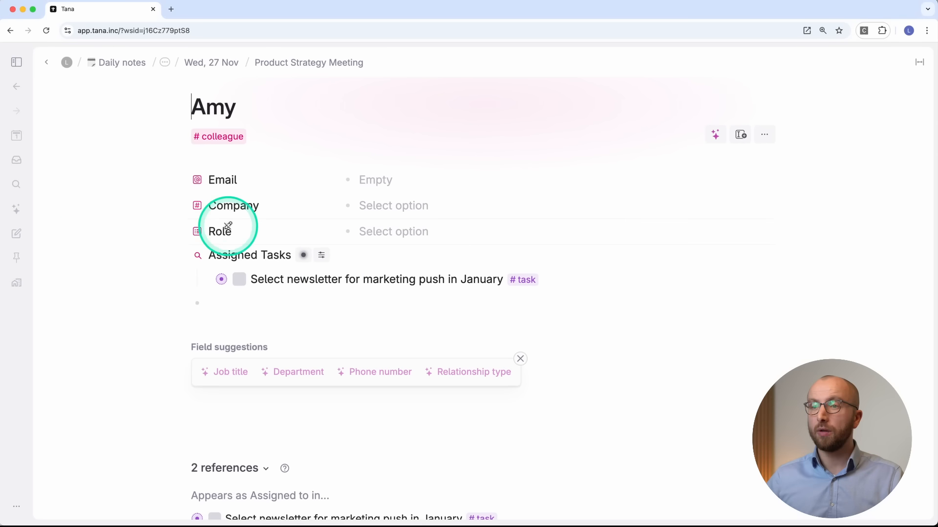
mouse_move(302, 255)
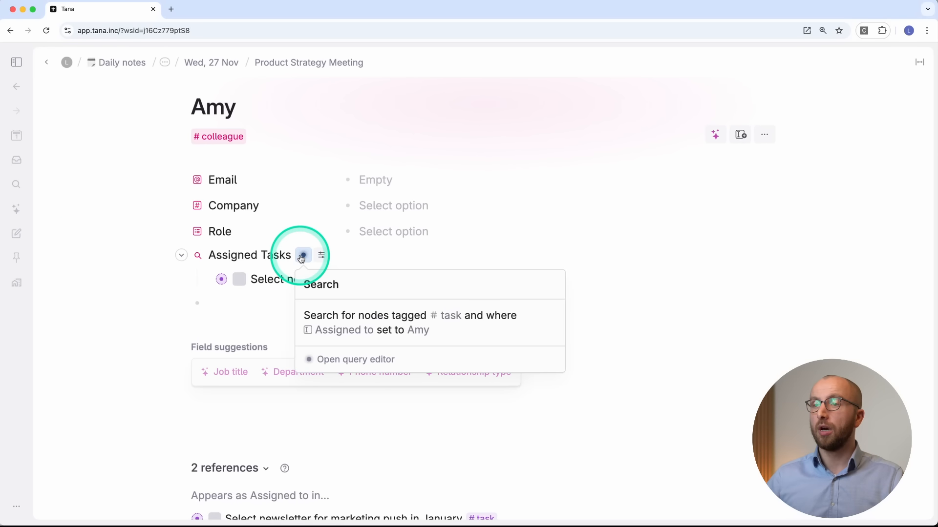
click(341, 359)
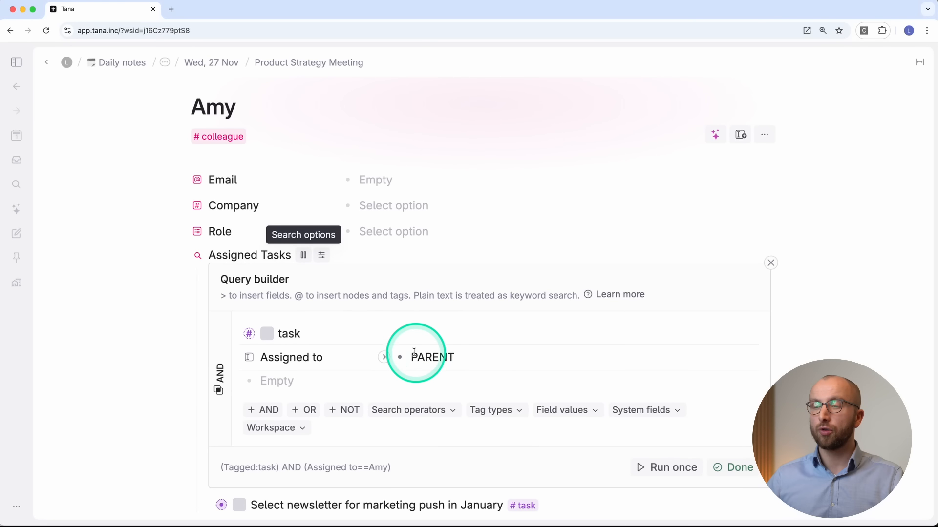
click(771, 264)
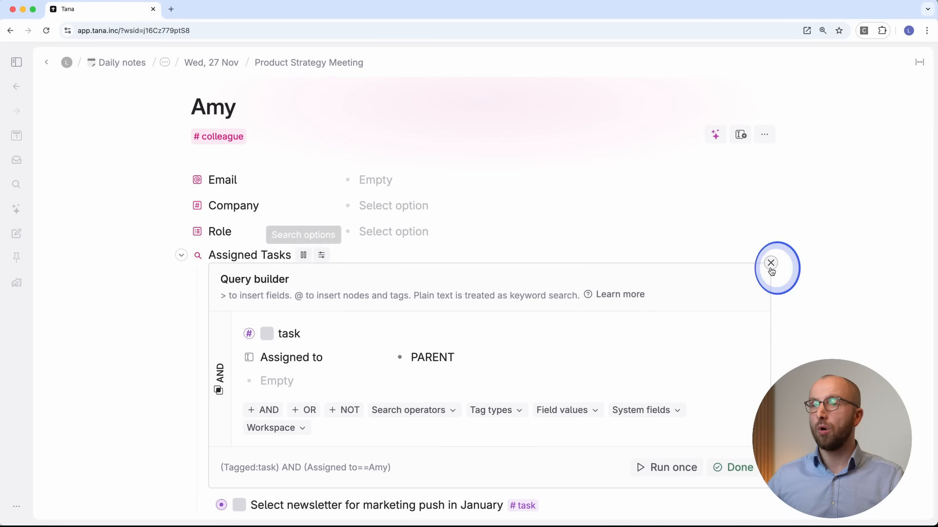
click(181, 255)
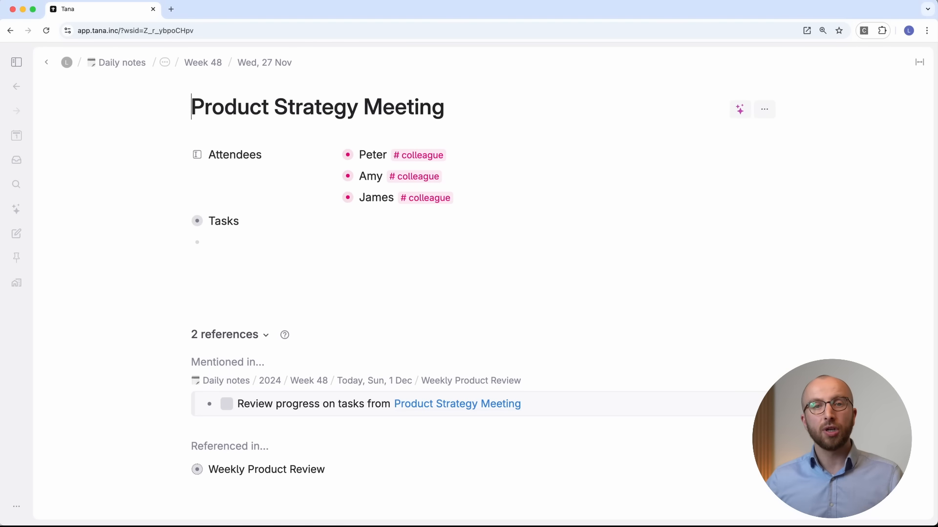
Step: Add a "Chat example" node to today's daily page below the collapsed existing nodes, and open it
click(17, 137)
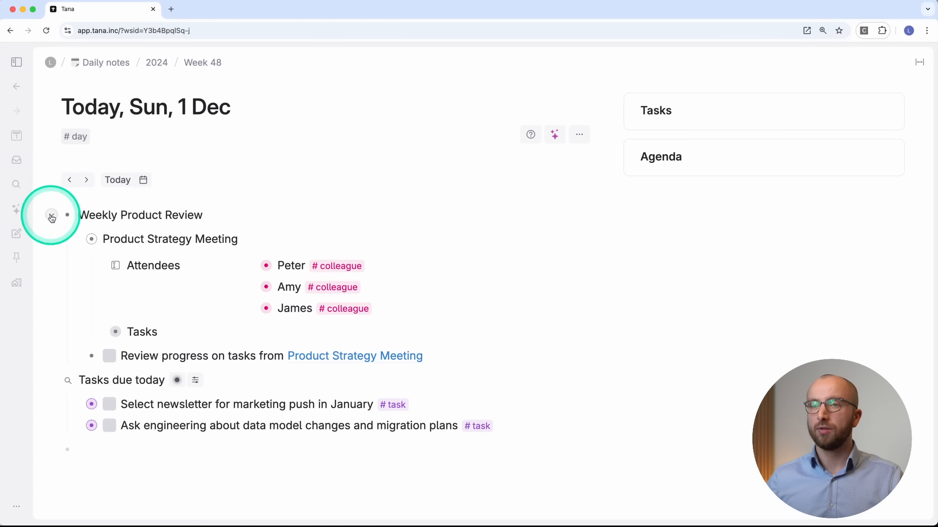
click(52, 217)
click(54, 237)
click(104, 259)
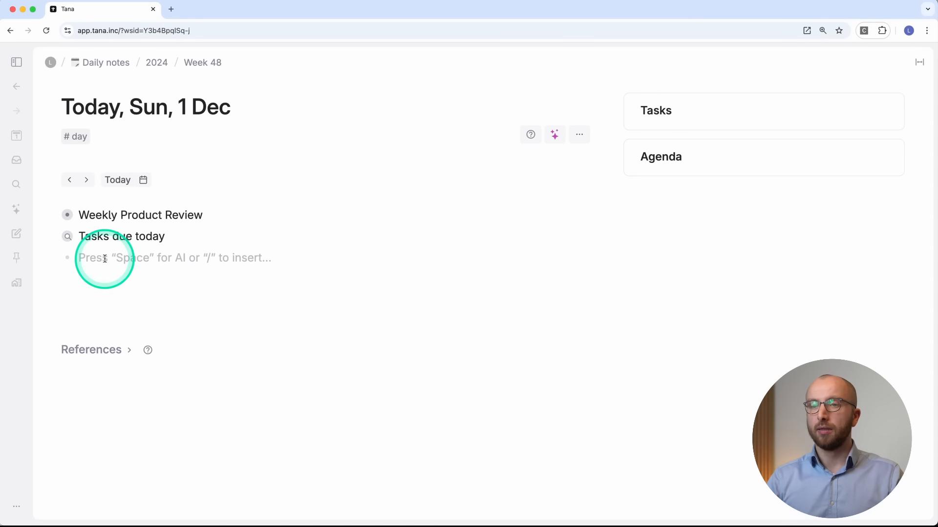
text(Chat example)
click(55, 258)
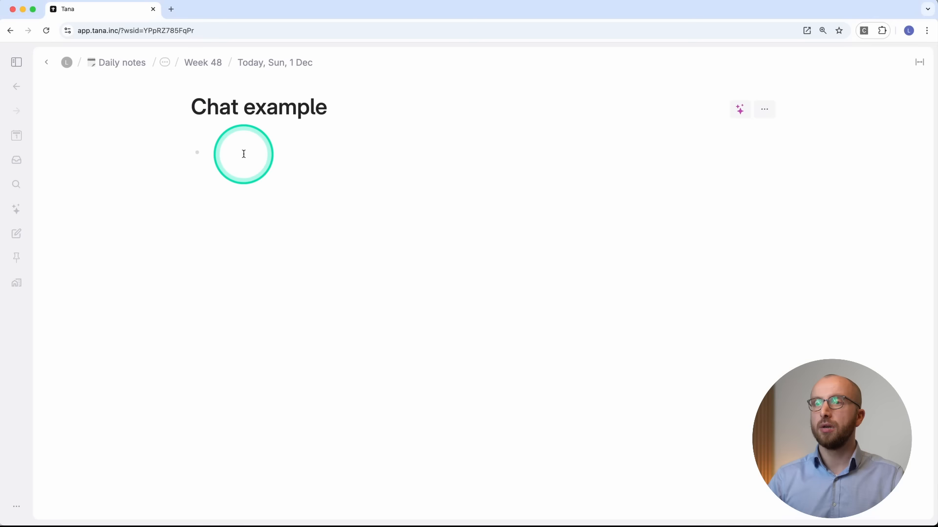
Step: Start an AI chat in Chat example, ask "What are the main elements in a SWAT analysis" and review the answer
click(244, 154)
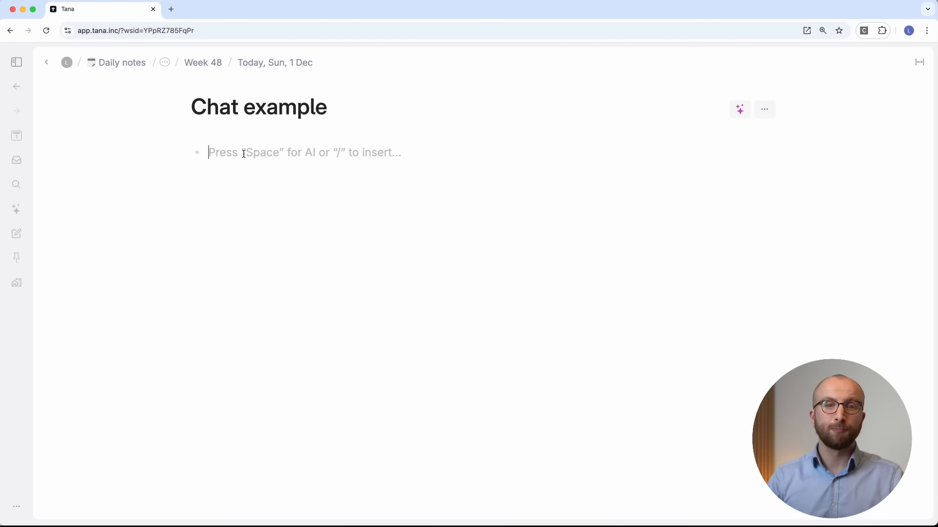
key(space)
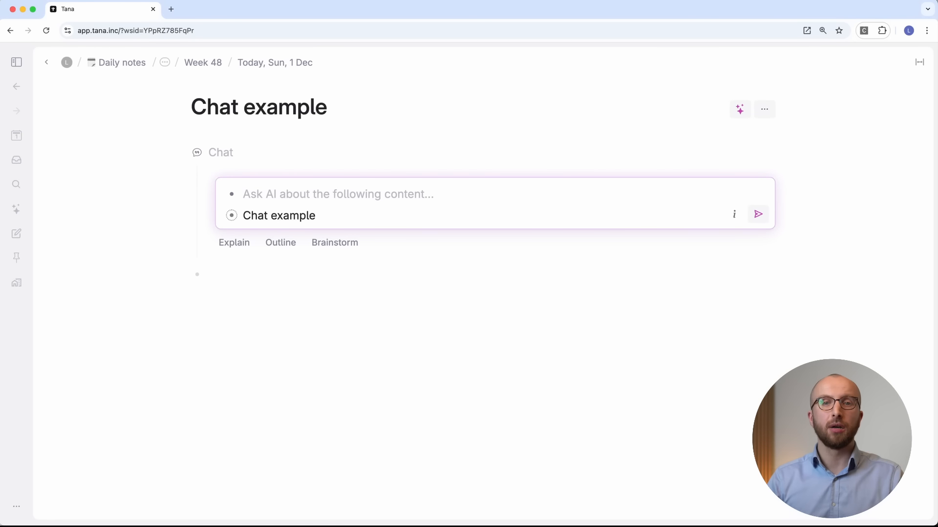
text(What are the m)
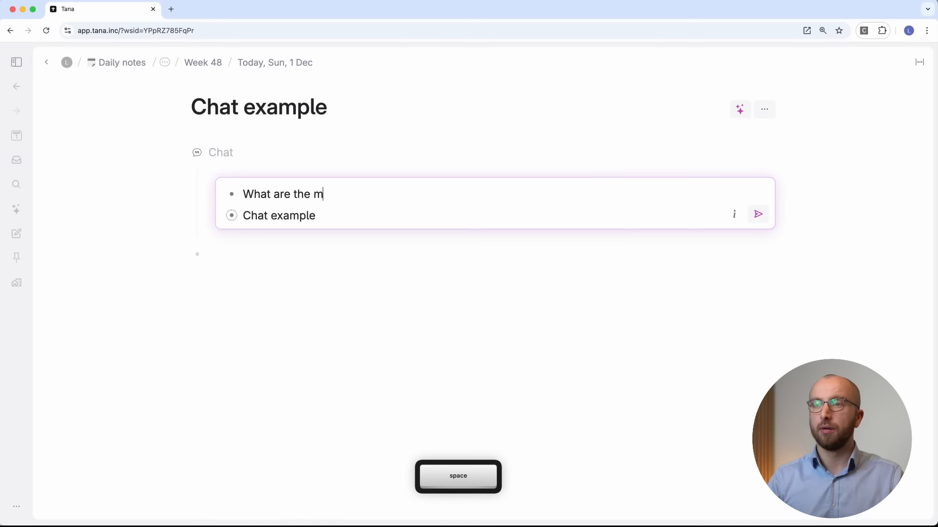
text(ain elements in)
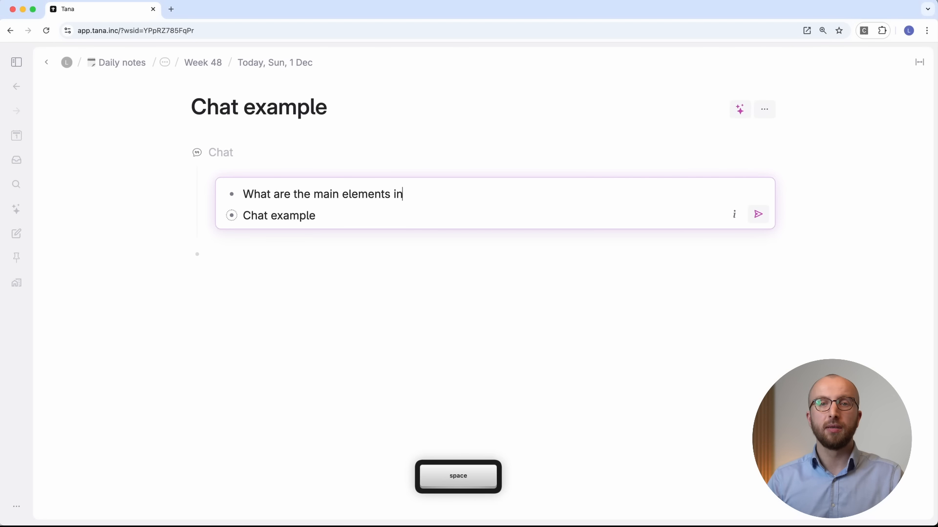
text( a SWAT analysis)
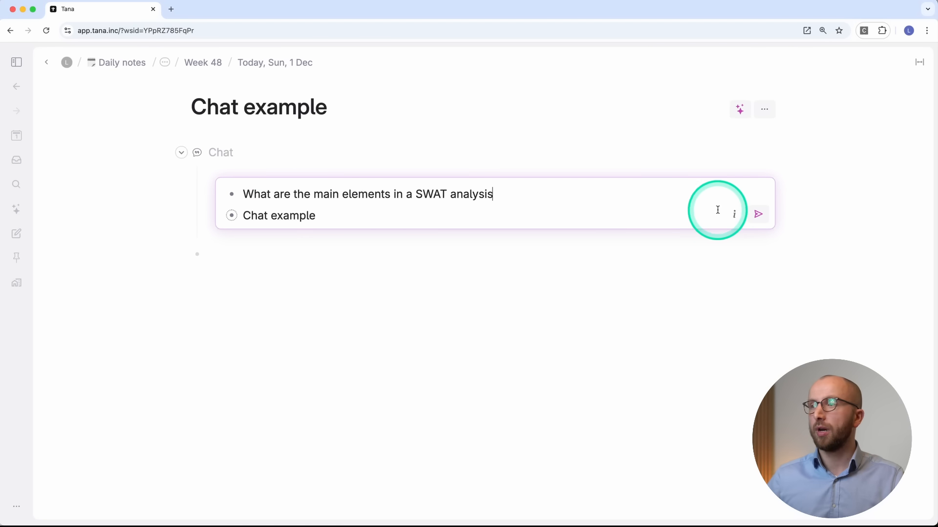
click(757, 214)
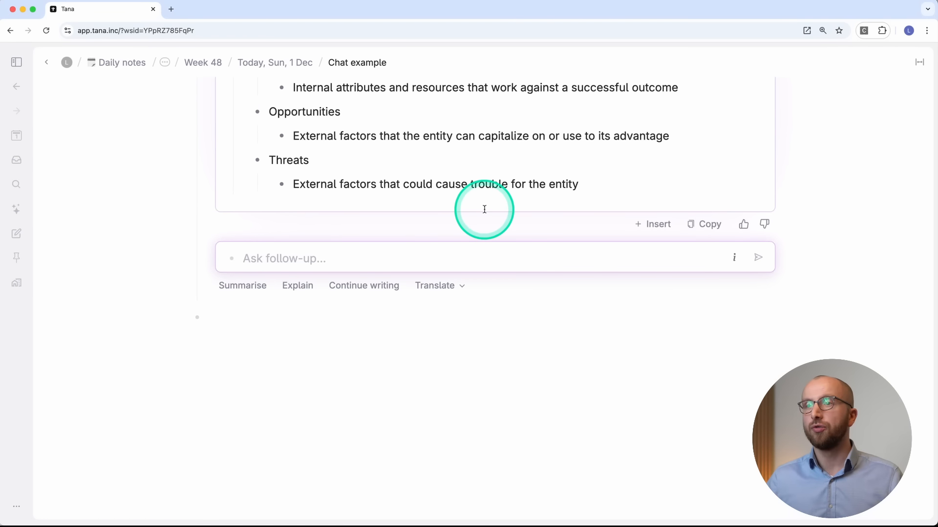
scroll(484, 209, up, 5)
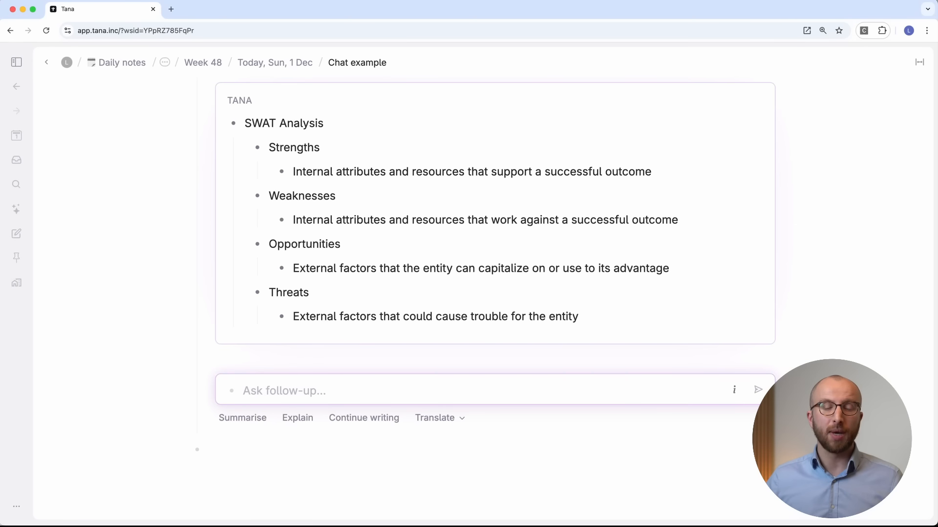
scroll(320, 181, up, 1)
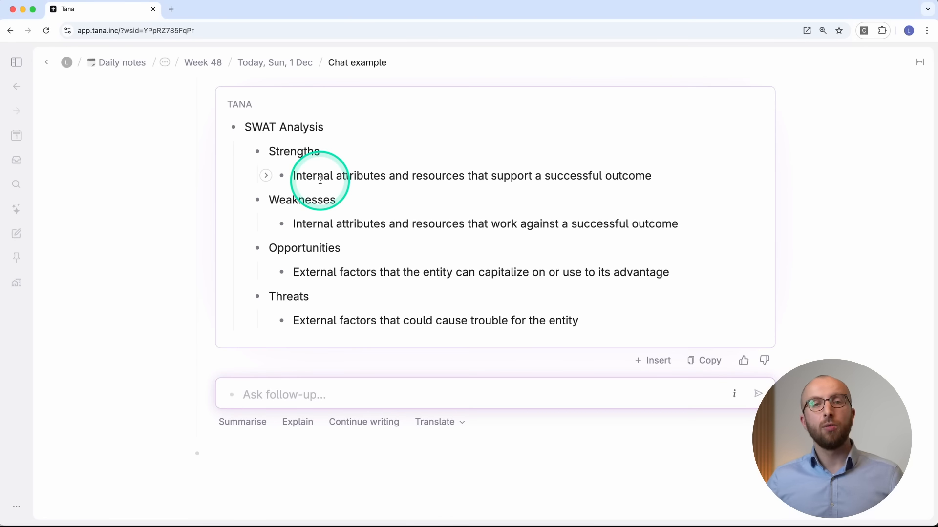
Step: Add the project nodes "Roll out SSO", "Improve conversion rate from trial to paid" and "Re-engineer geospatial stack" to today's page
click(288, 63)
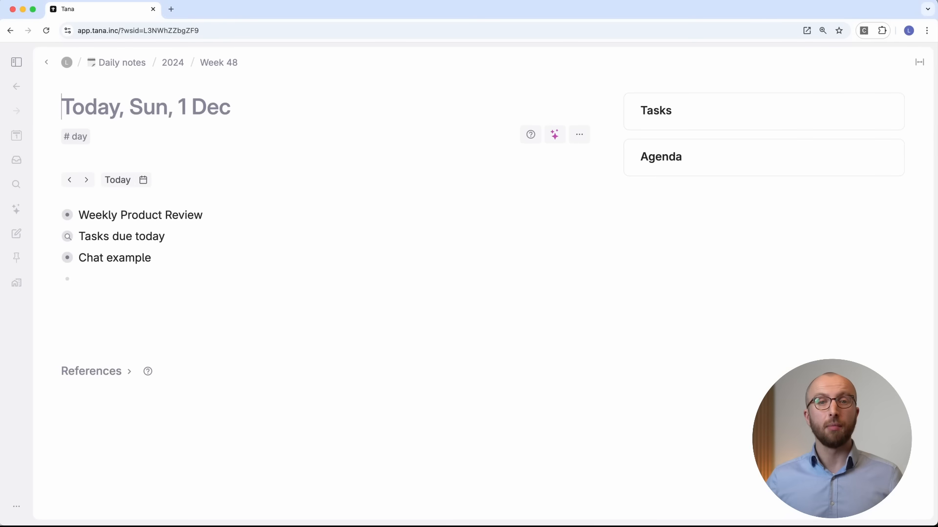
click(126, 285)
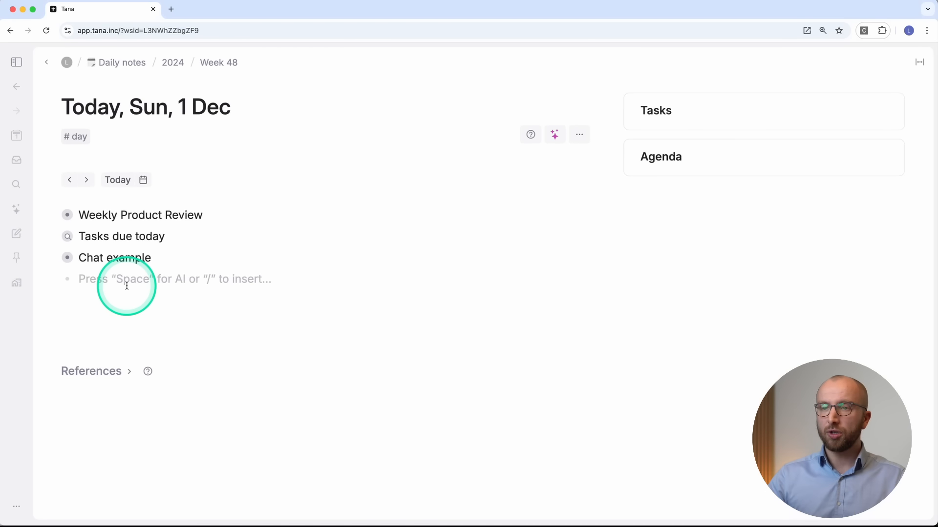
text(Roll out SSO Improve conversion rate from trial to paid Re-engineer geospatial stack)
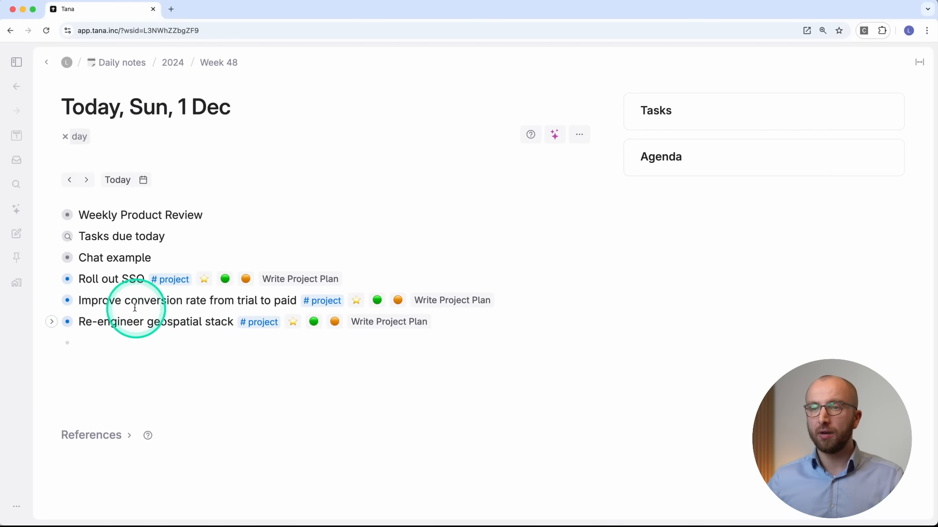
Step: Expand Roll out SSO, Improve conversion rate from trial to paid and Re-engineer geospatial stack one by one to check their fields and outcome notes
click(49, 282)
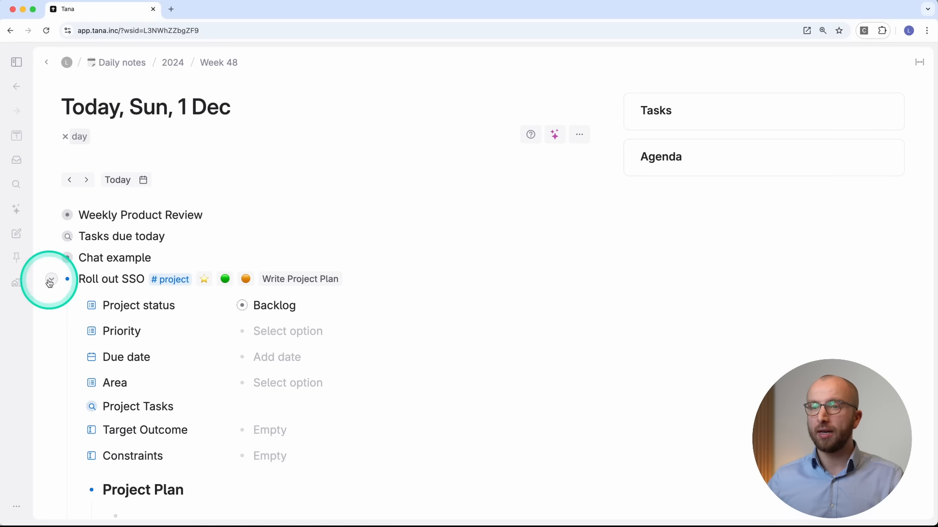
scroll(95, 315, down, 3)
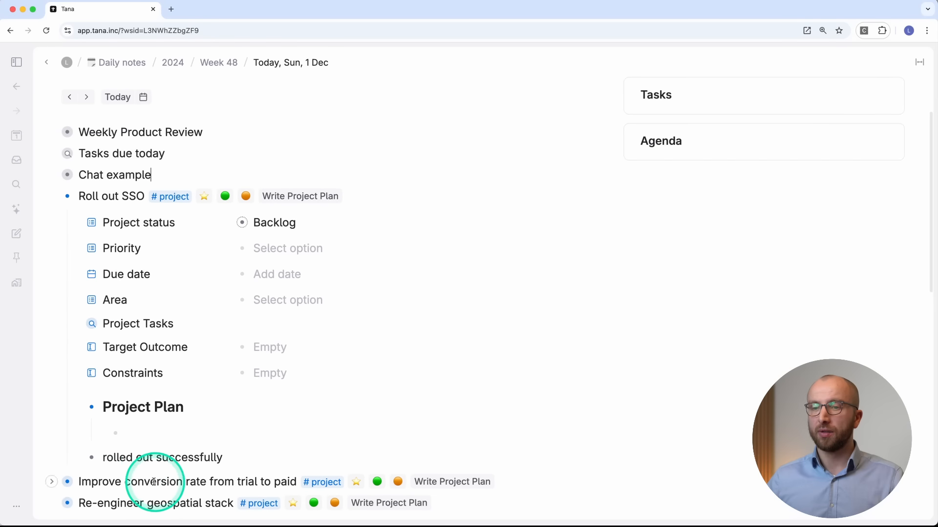
double_click(113, 458)
click(55, 197)
click(52, 217)
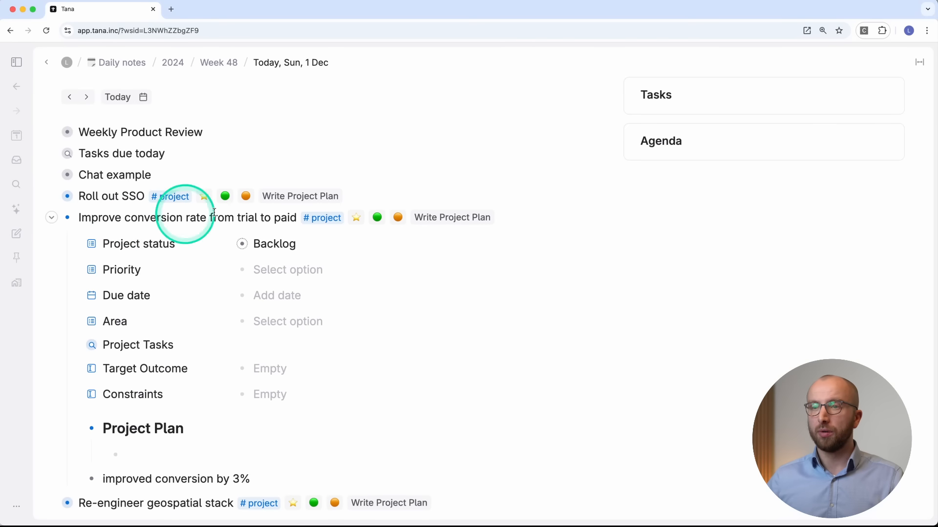
scroll(242, 364, down, 2)
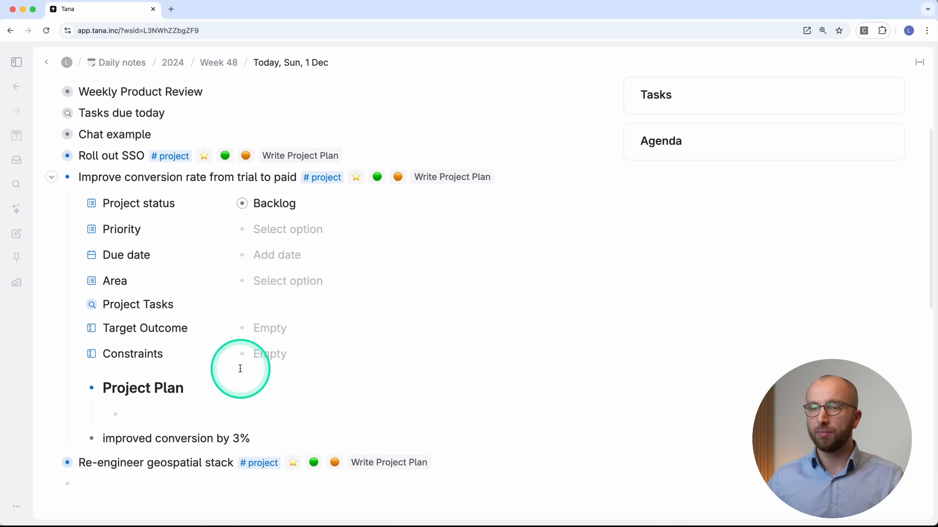
triple_click(162, 440)
click(69, 136)
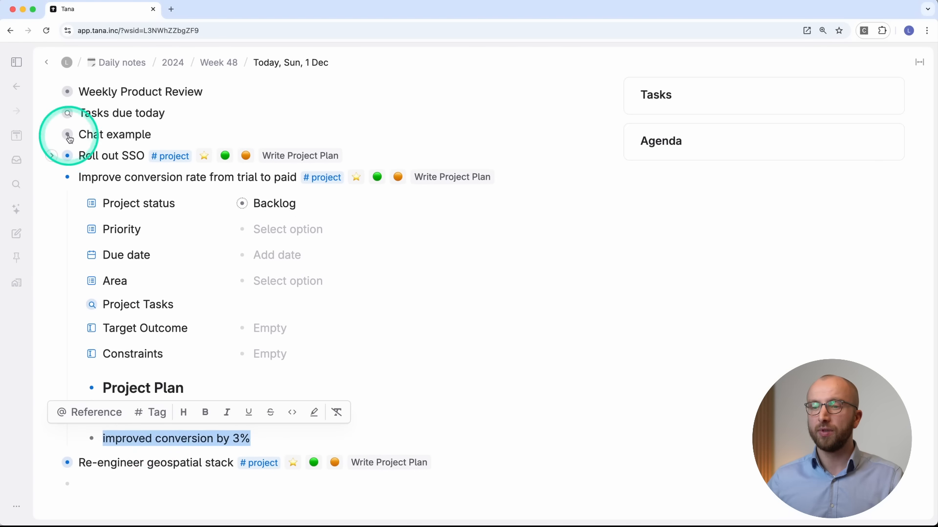
click(51, 177)
click(51, 199)
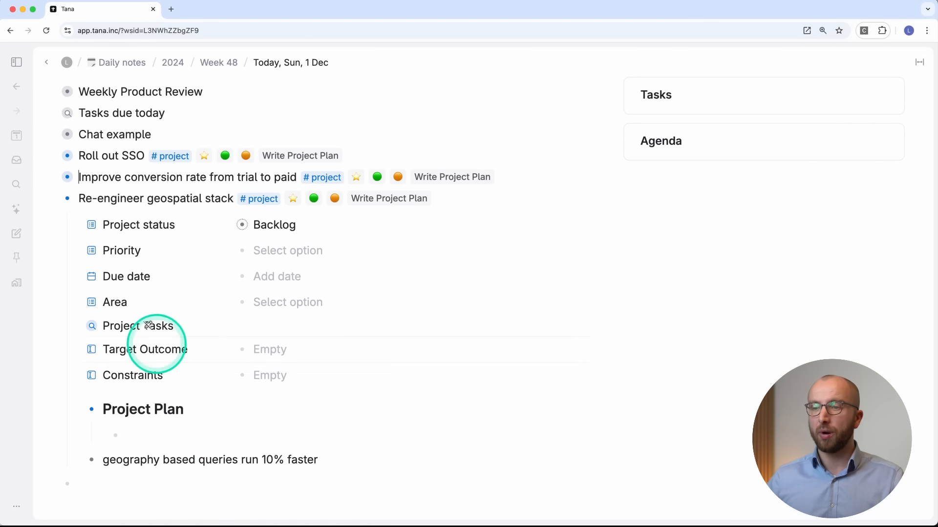
click(52, 198)
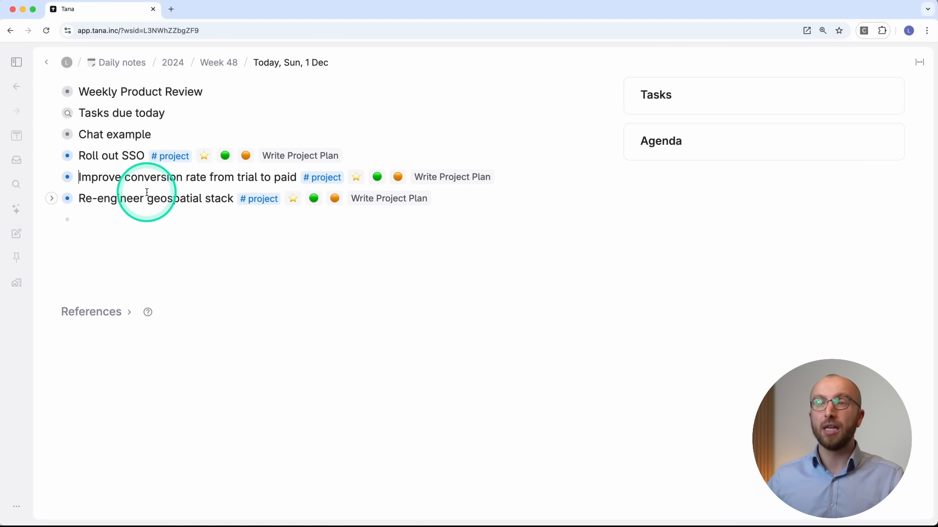
Step: Collapse the Stash projects node and add a live search node named "Done Projects" below it that queries the #project tag
scroll(146, 192, up, 3)
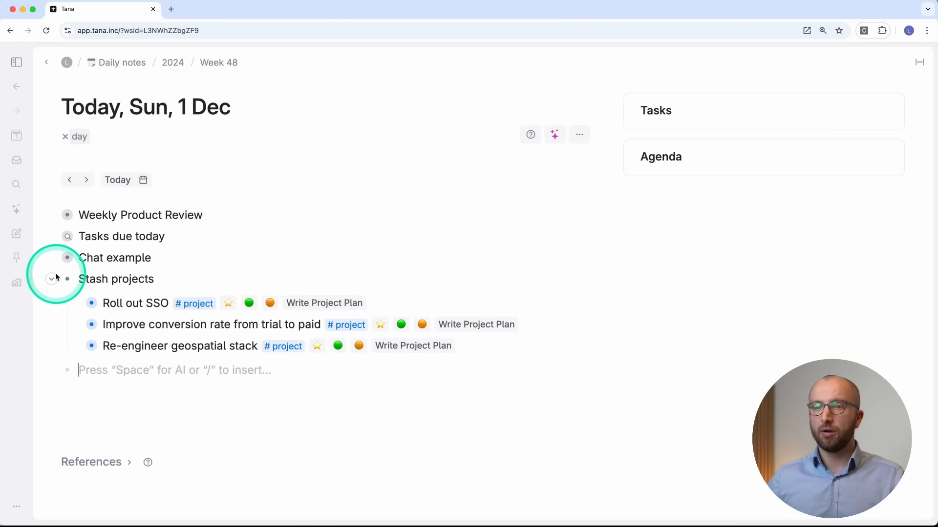
click(52, 279)
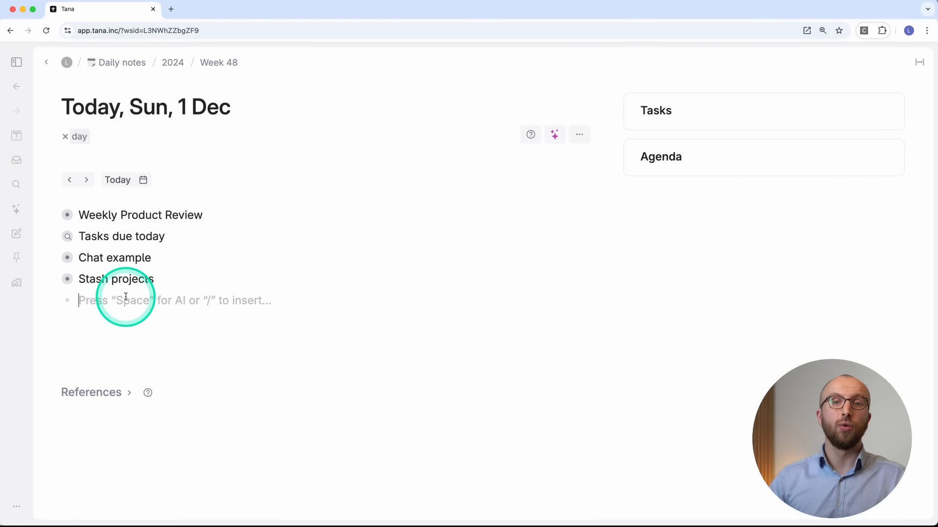
text(?)
key(Return)
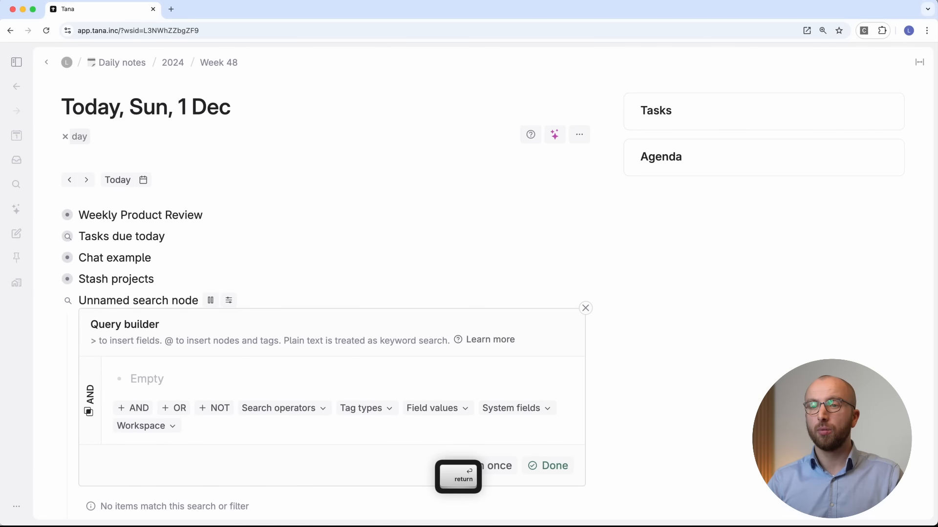
text(#proj)
key(Return)
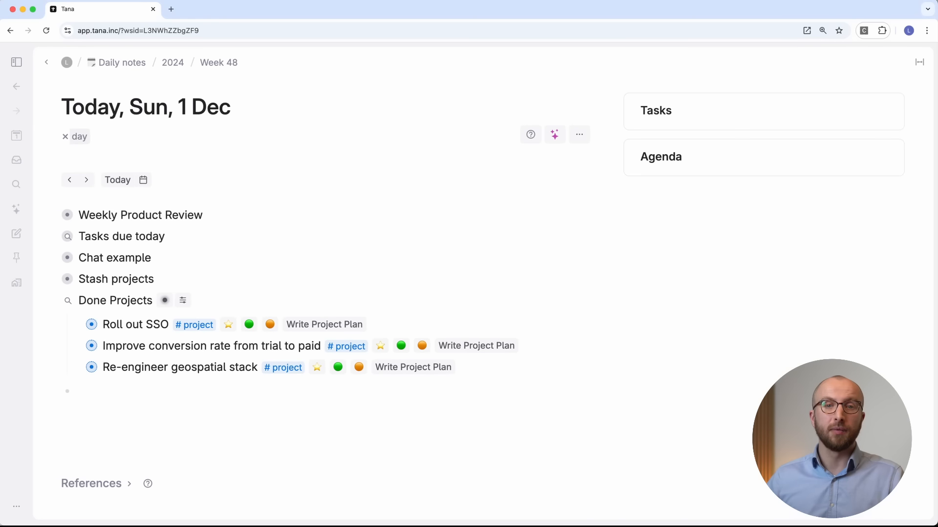
Step: Add an "Investor Update" node below the Done Projects search with an empty child node inside it
click(112, 391)
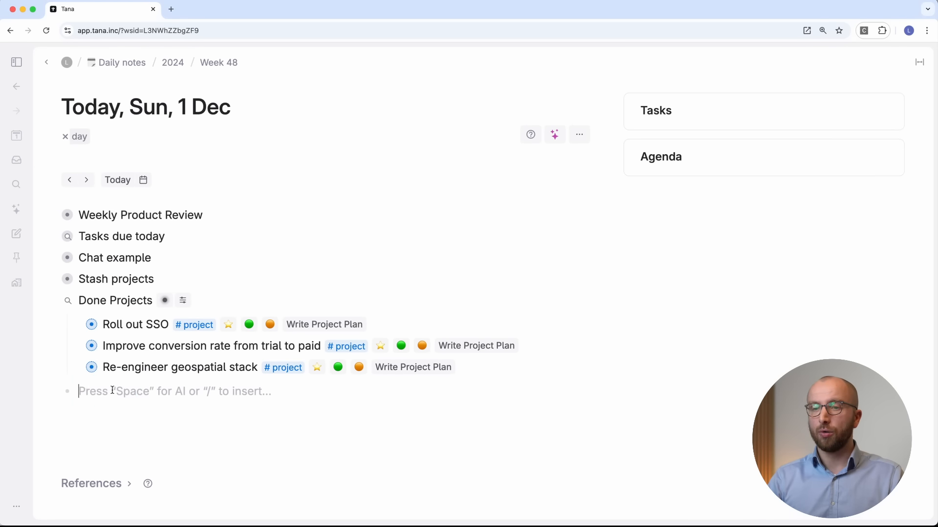
text(Investor Update)
key(Return)
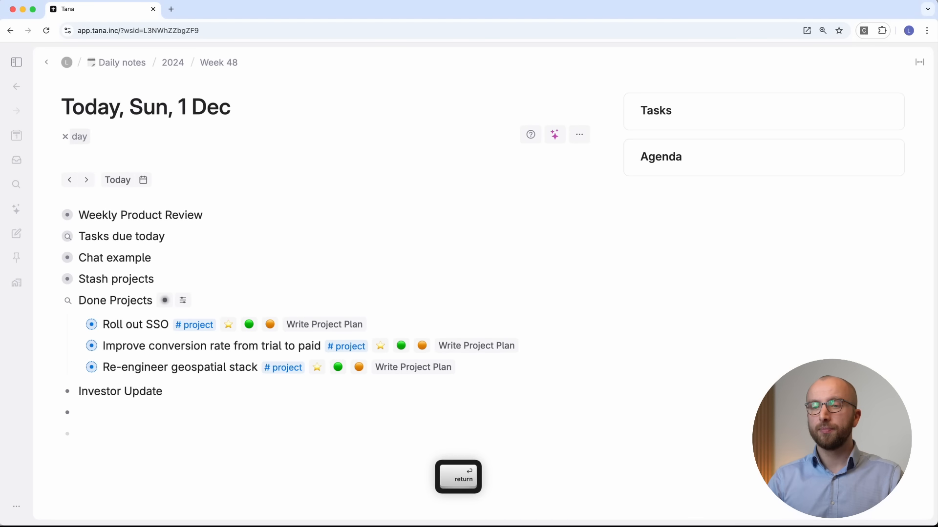
key(BackSpace)
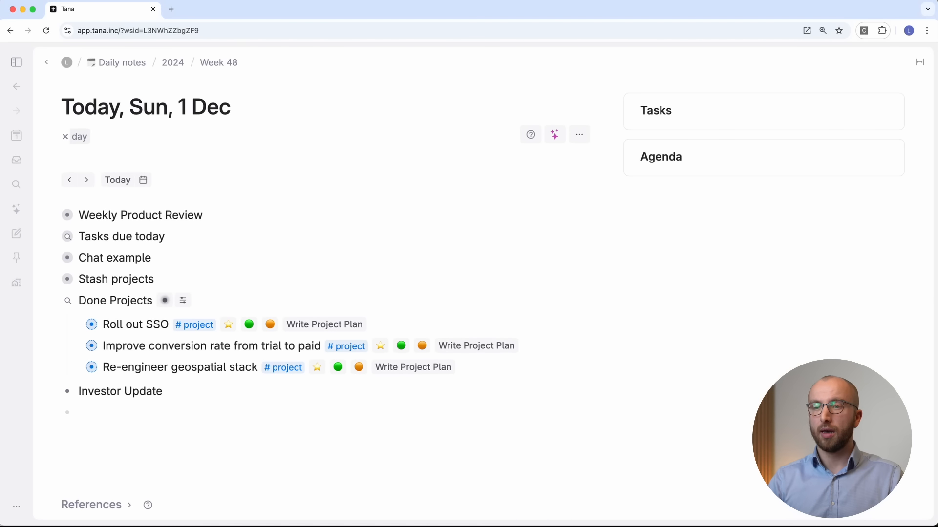
key(Return)
key(Tab)
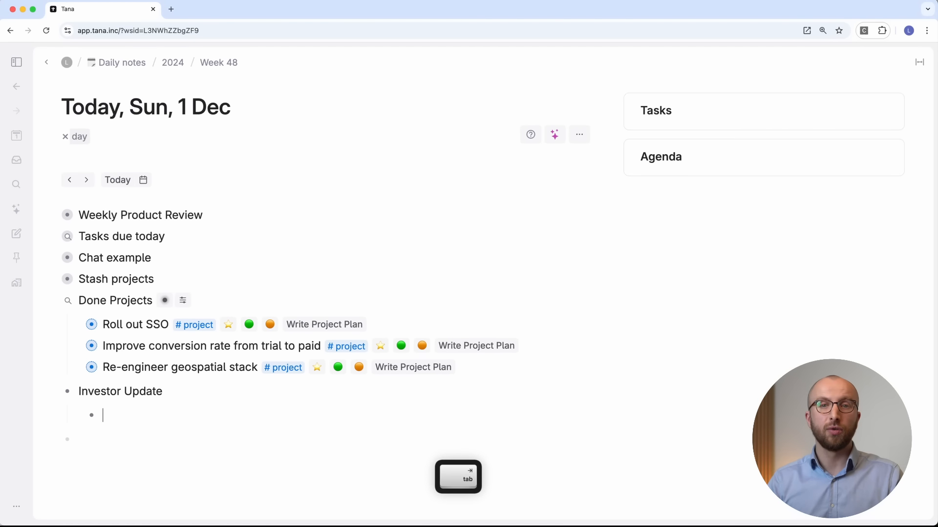
Step: Start an AI chat under Investor Update with the prompt "Write a first draft of the investor update based on the" plus a Done Projects reference
key(space)
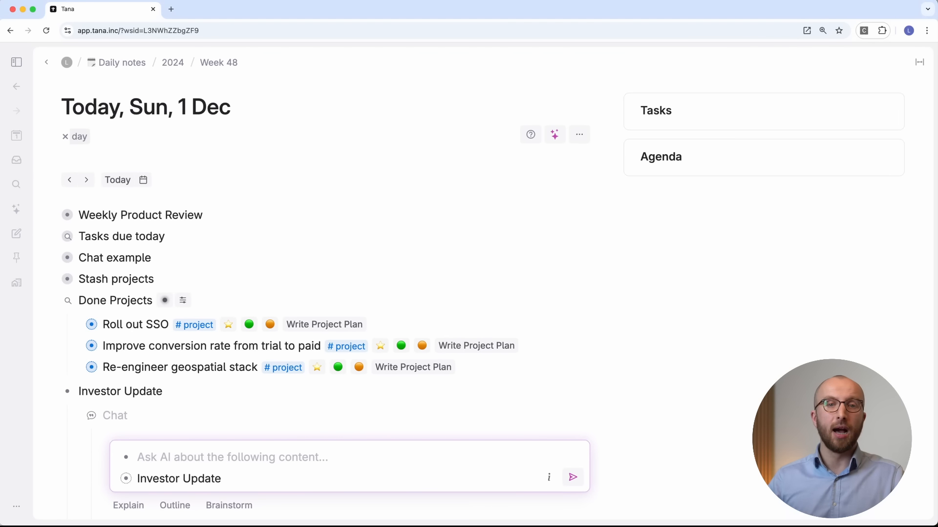
text(Write a )
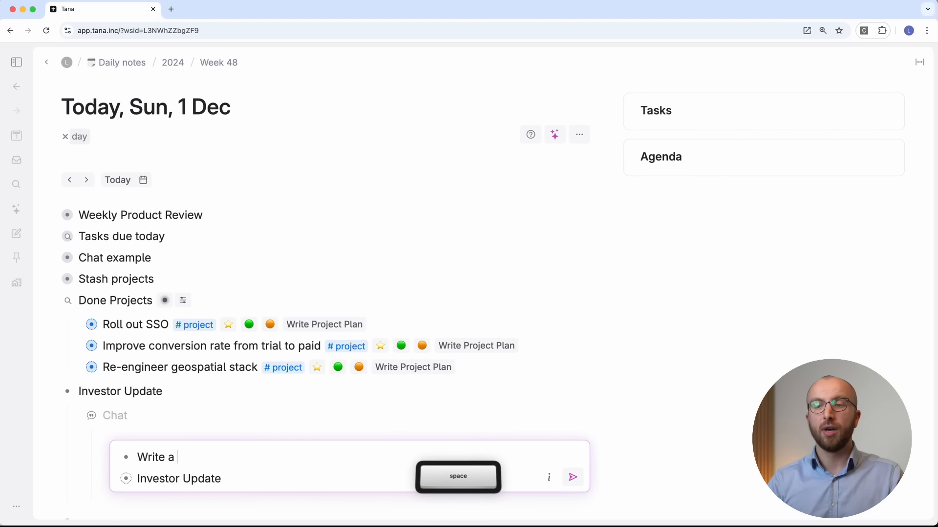
text(first draft of th)
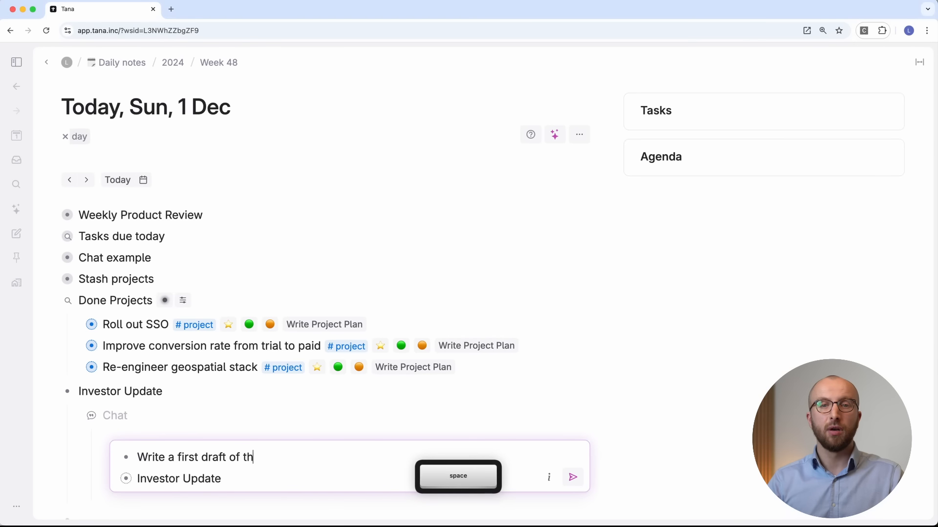
text(e investor update )
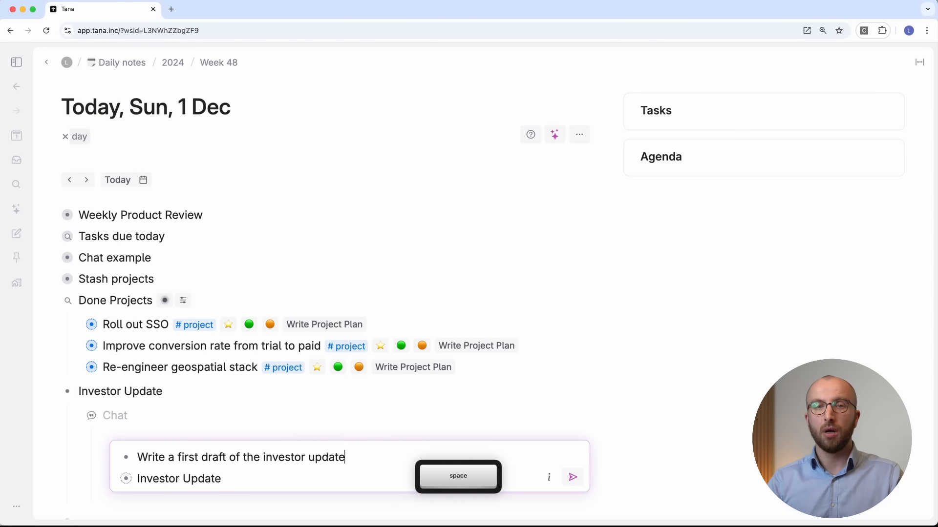
text(based )
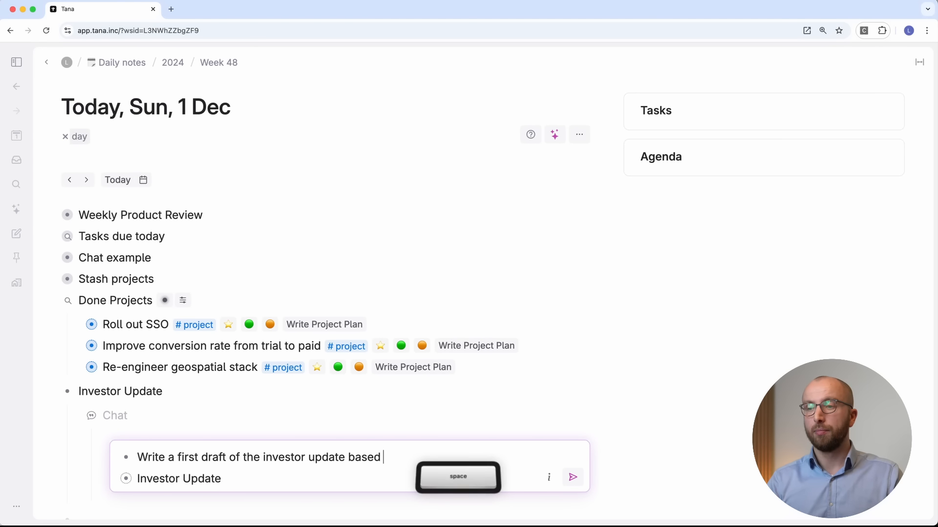
text(on the @d)
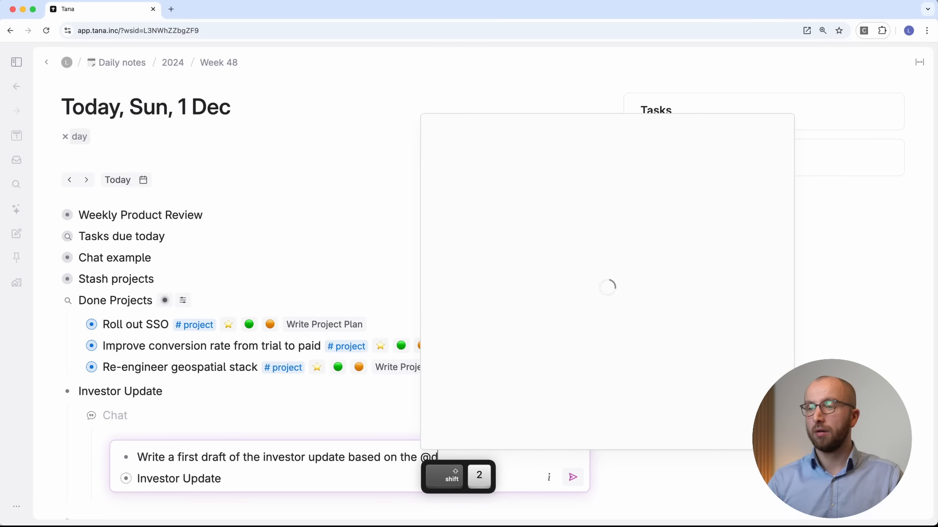
text(one projects)
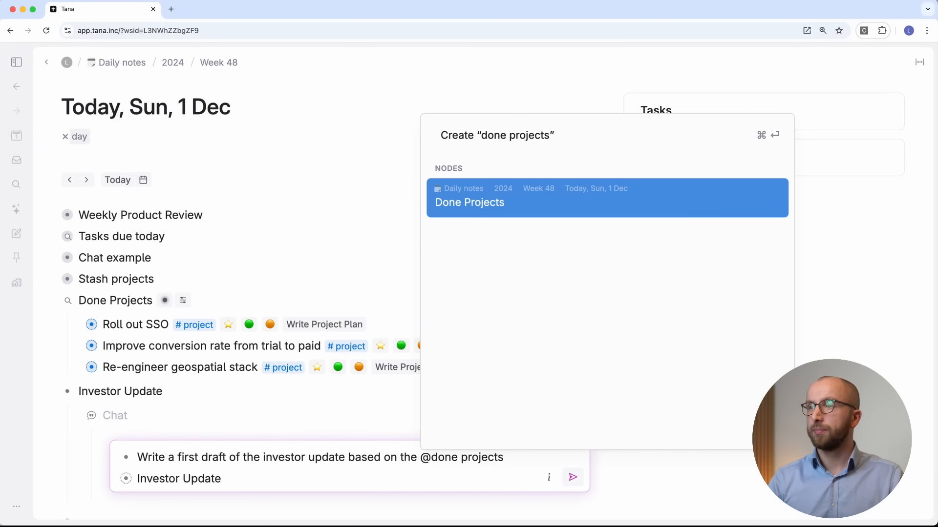
key(Return)
Step: Complete the prompt with "Only list what we did, don't link back to it" on a new line and send it
text(.)
key(shift+Return)
text(Only list)
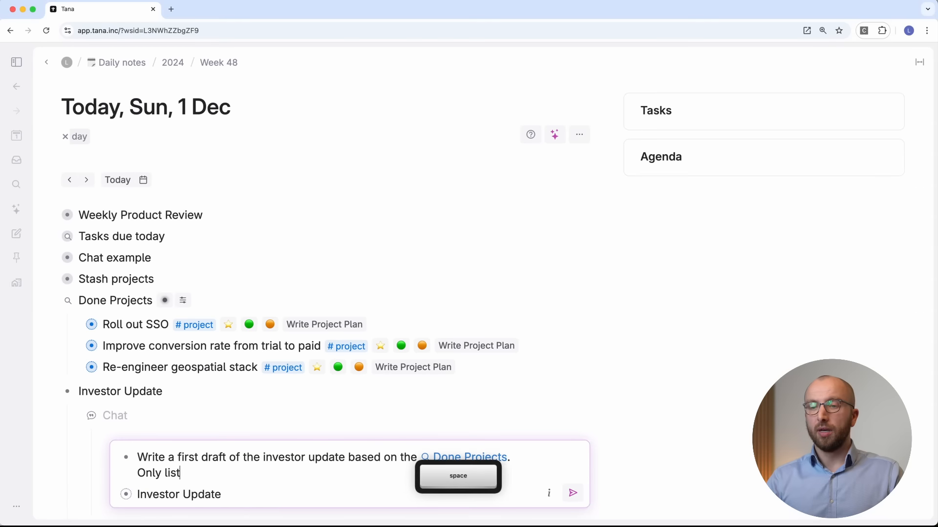
text( what we did, )
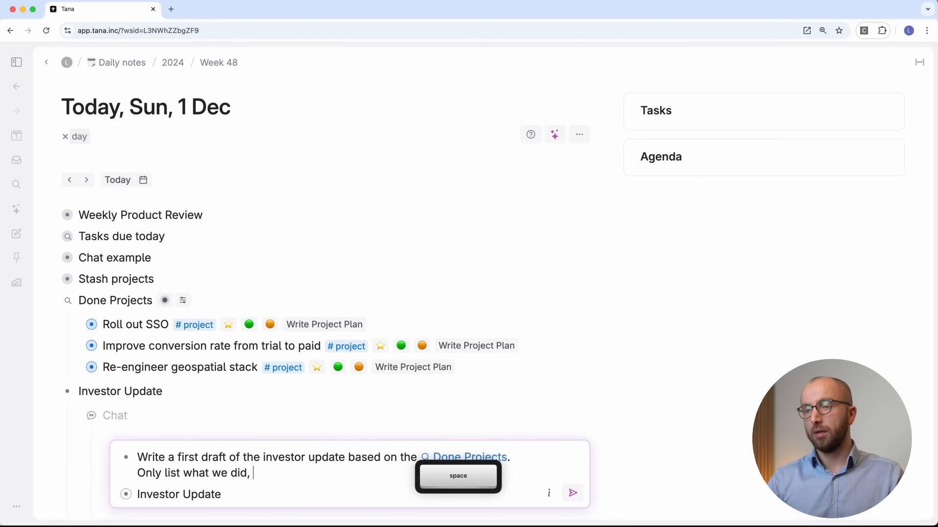
text(don't link back to it)
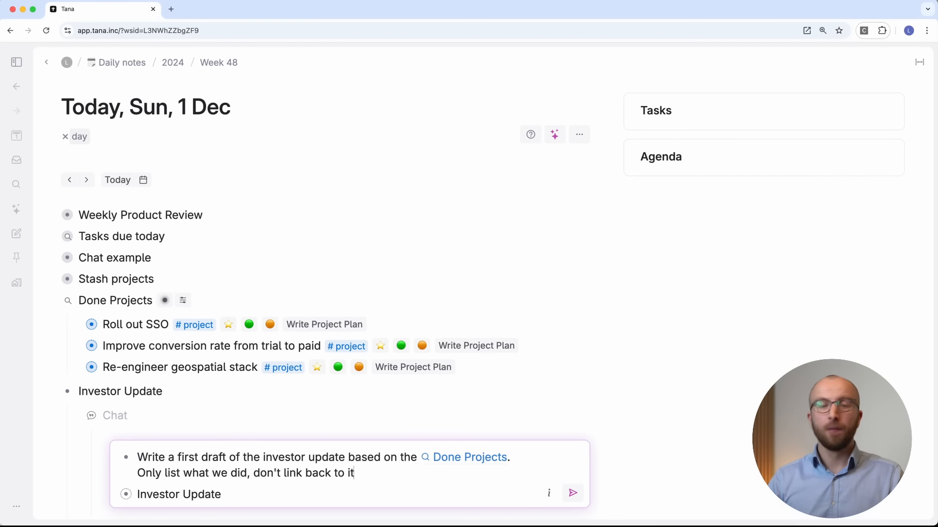
click(360, 482)
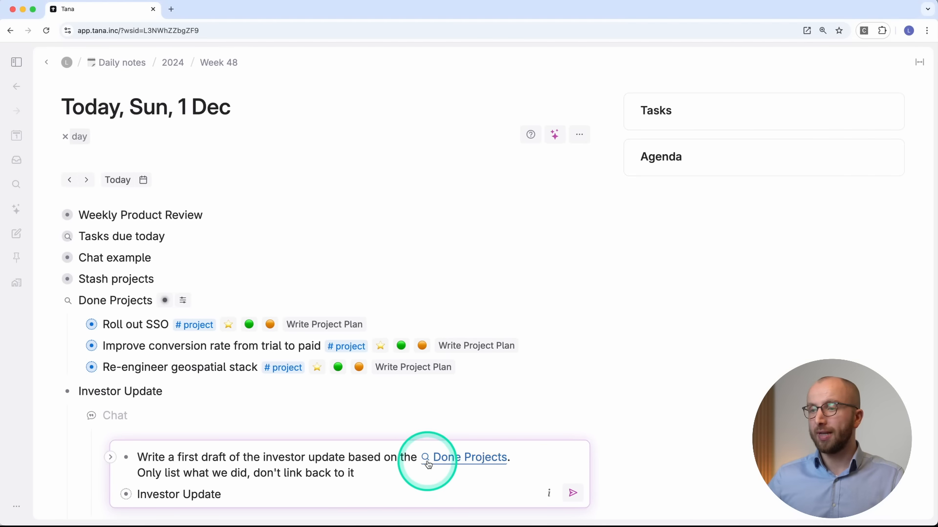
scroll(425, 464, down, 3)
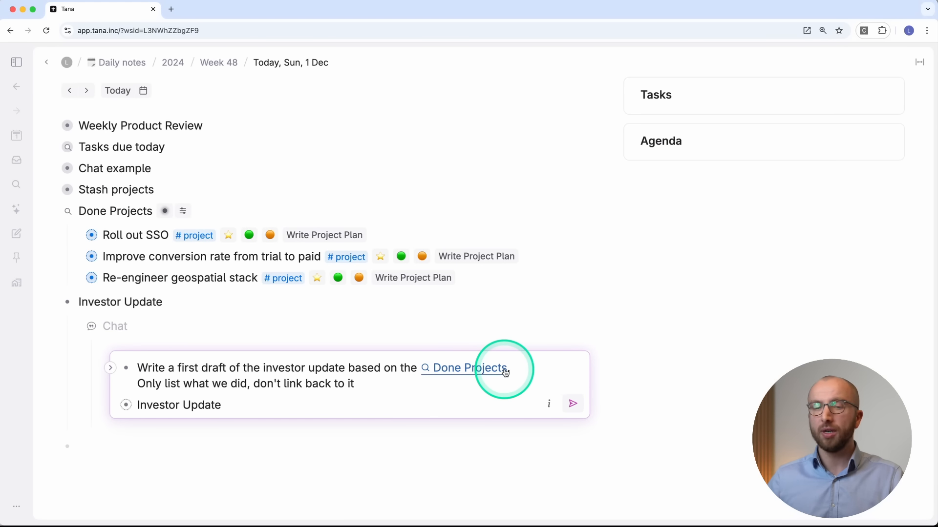
click(573, 403)
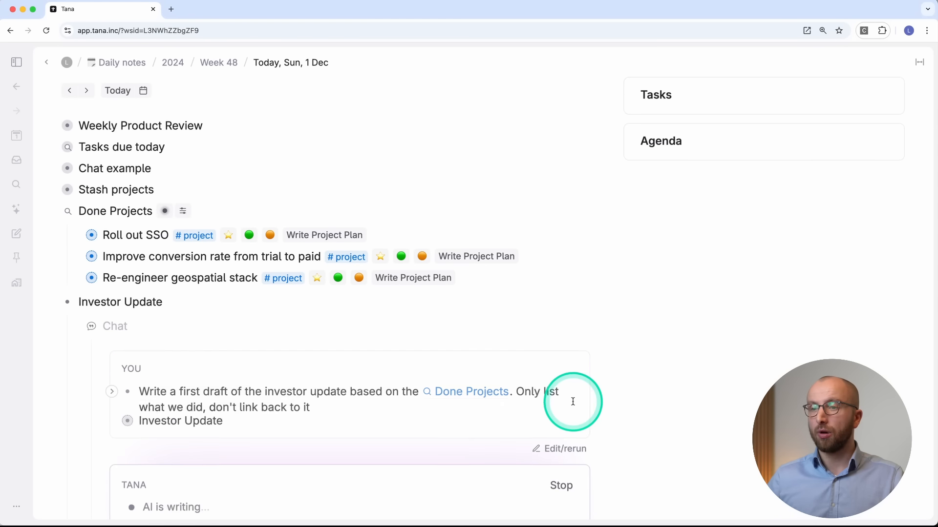
Step: Review the AI-written investor update draft against the prompt and the projects in the Done Projects search
scroll(429, 391, down, 13)
scroll(430, 390, up, 4)
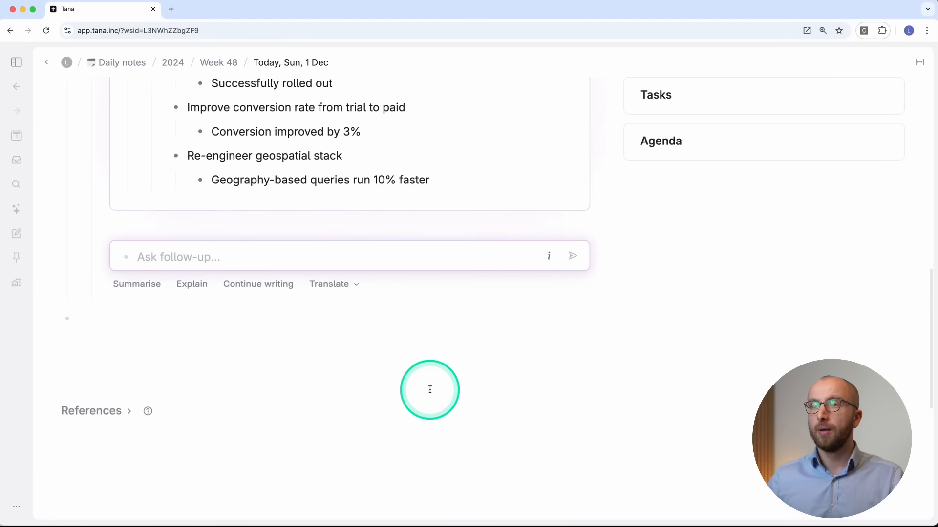
scroll(430, 390, up, 5)
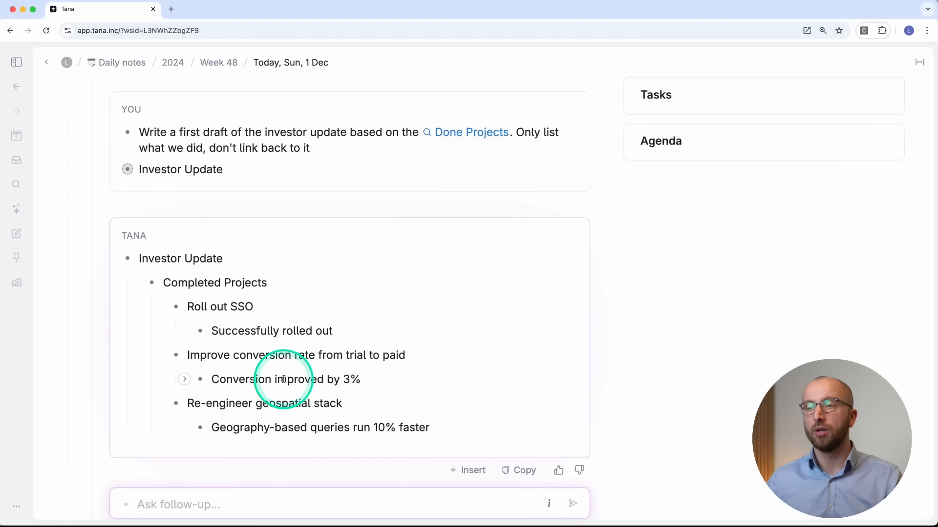
scroll(290, 329, up, 1)
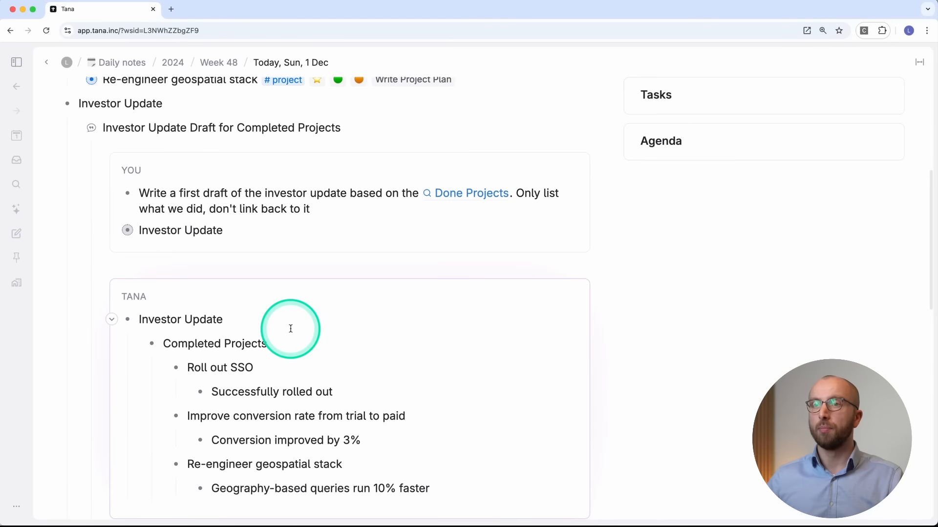
scroll(259, 234, up, 1)
scroll(259, 235, up, 1)
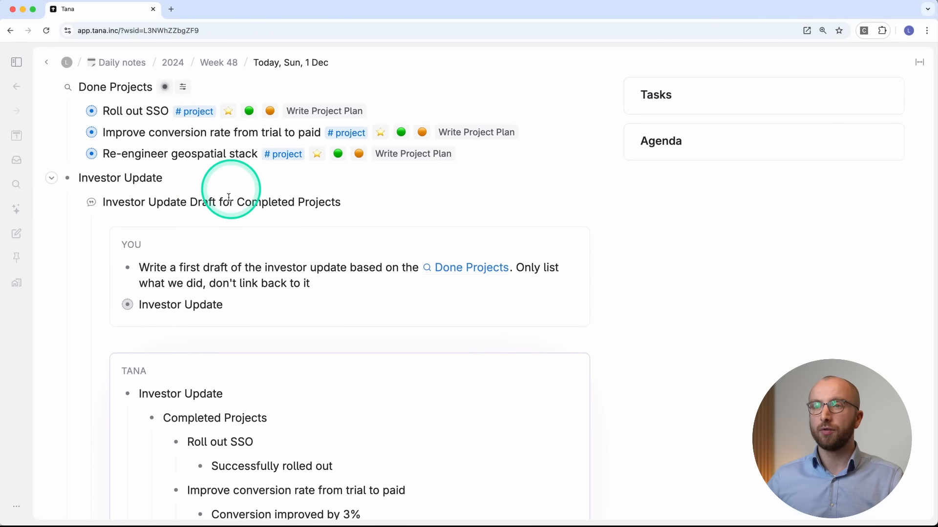
scroll(338, 484, down, 2)
scroll(338, 485, down, 3)
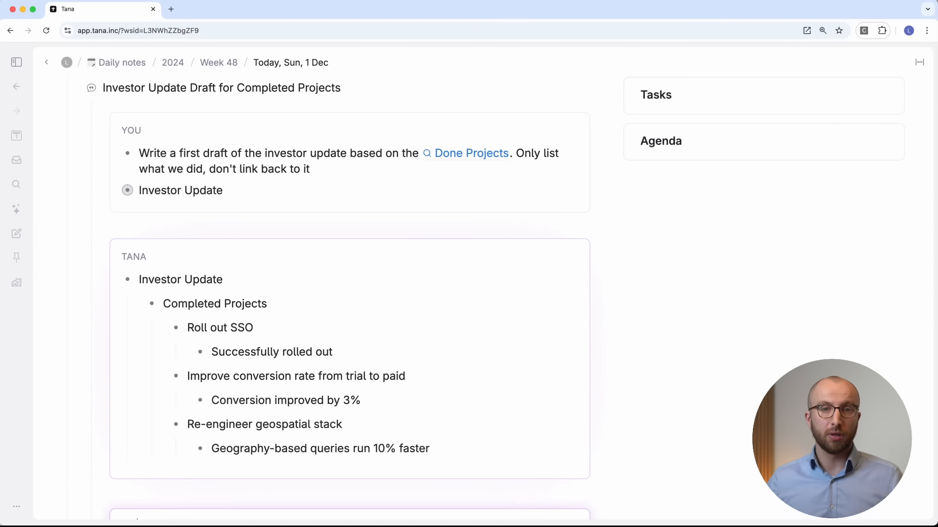
Step: Collapse the Investor Update and Done Projects nodes and place the cursor in the empty node below them
scroll(142, 161, up, 3)
click(52, 224)
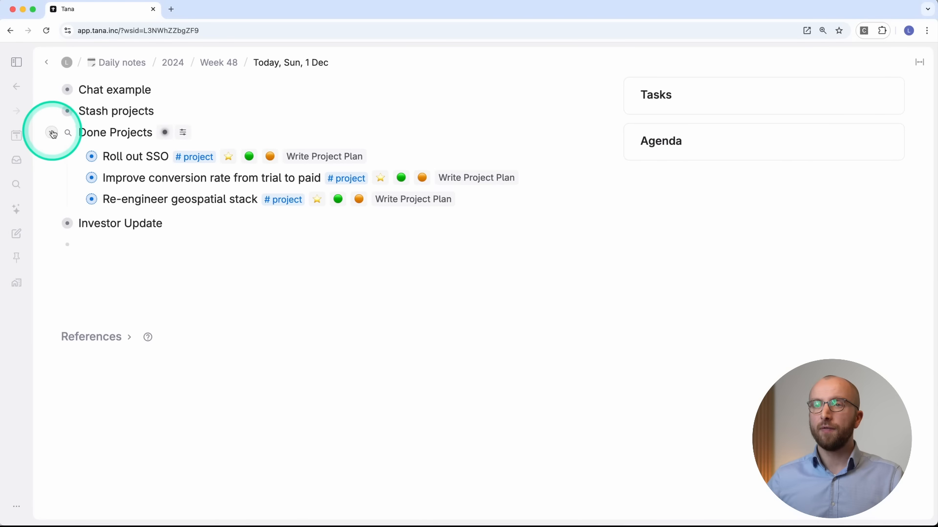
click(53, 133)
click(97, 241)
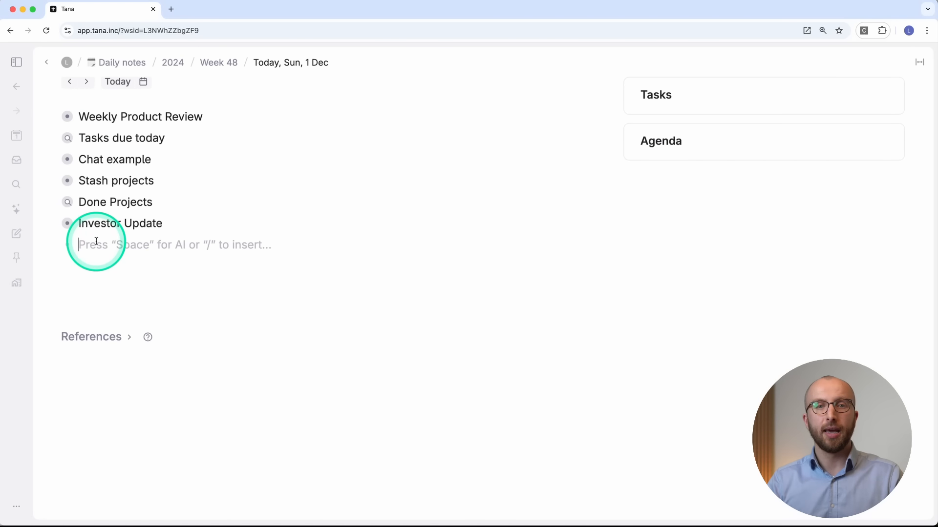
Step: Record a voice memo in the empty node below Investor Update, dictating the YouTube series, Q1 priorities and investor update tasks, and stop the capture
key(super+k)
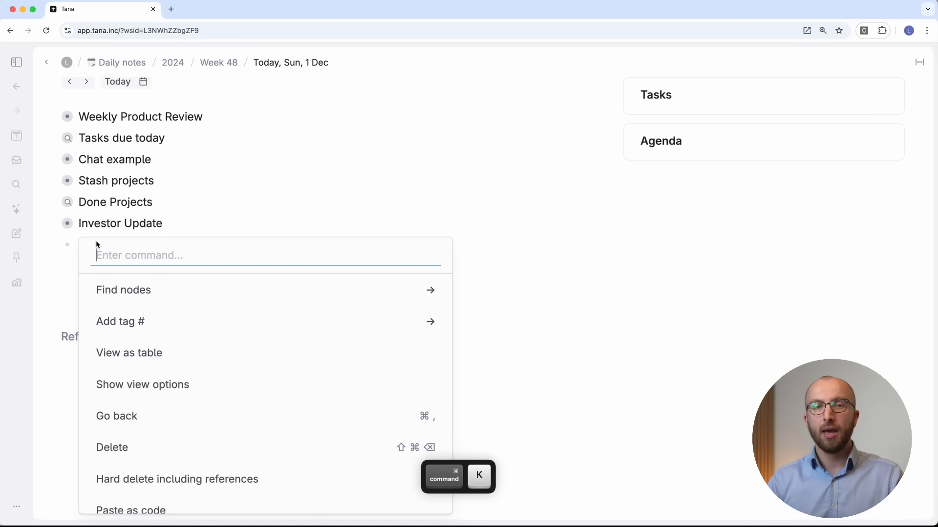
text(capture voi)
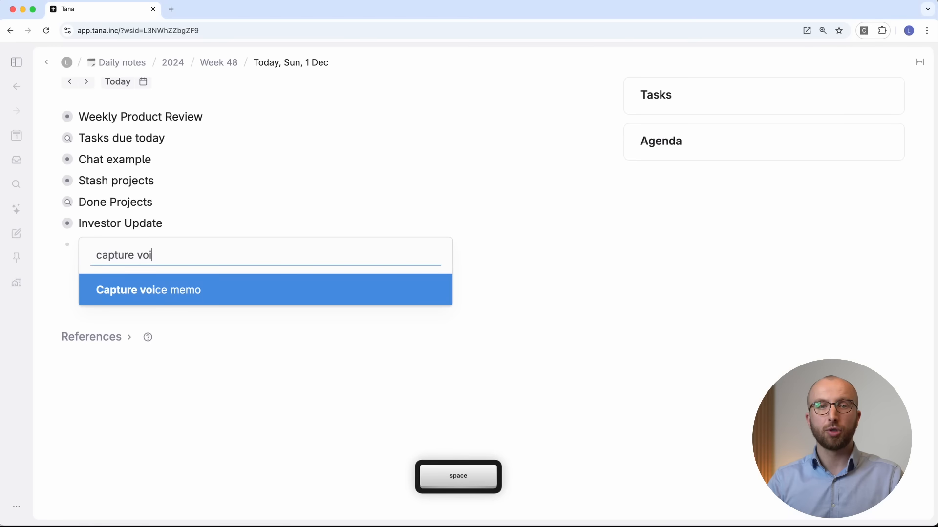
key(Return)
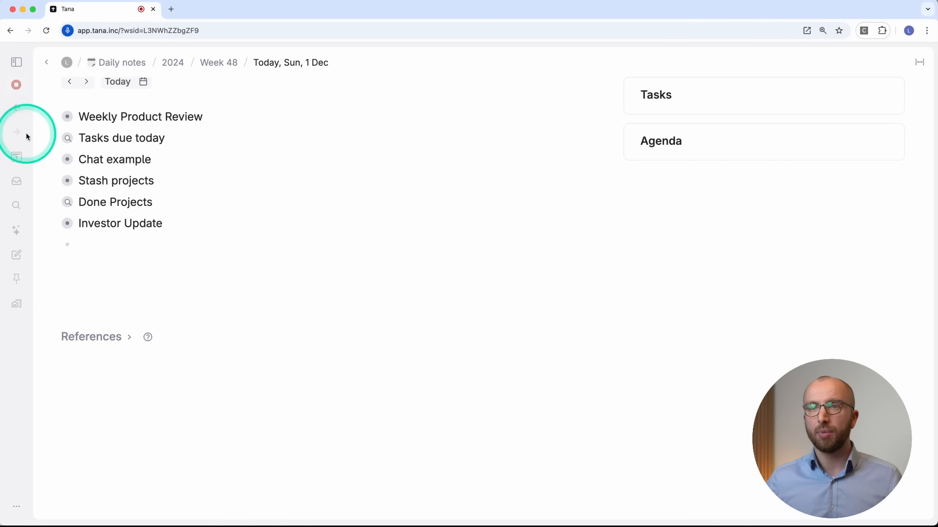
key(super+k)
text(stop v)
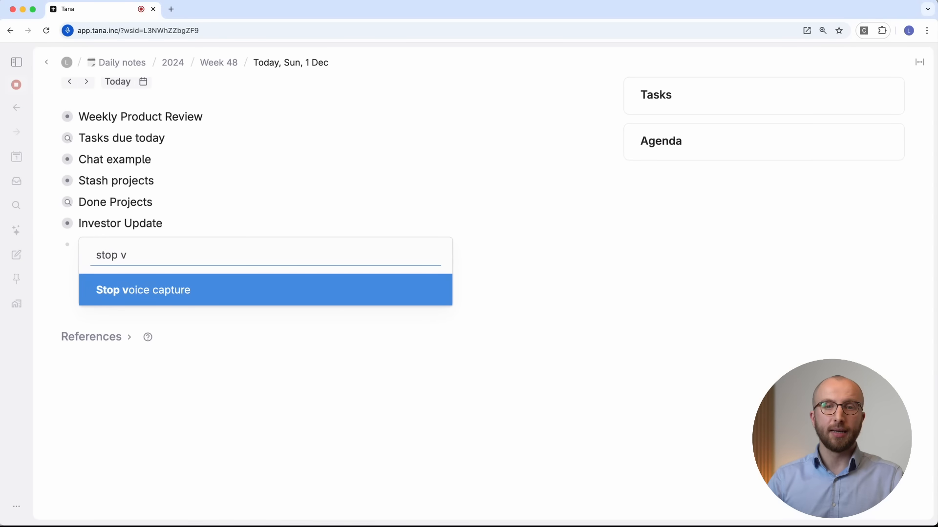
key(Return)
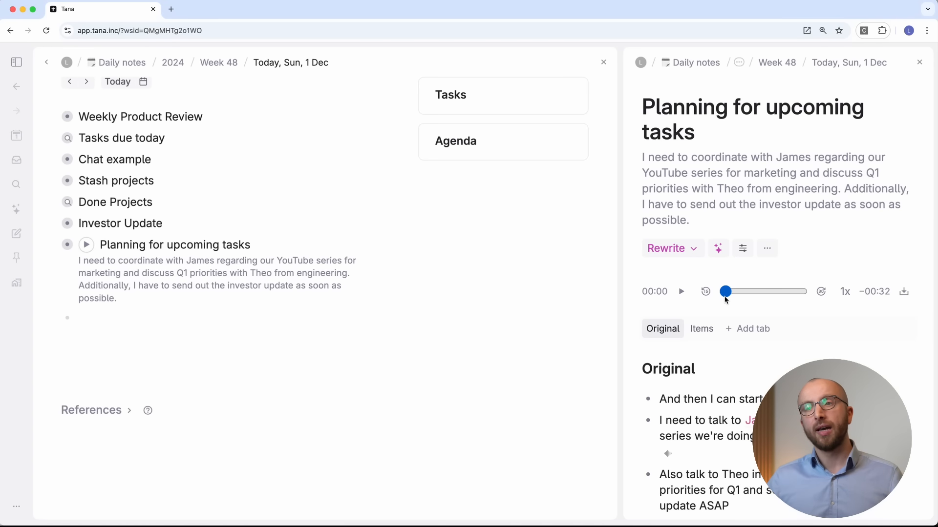
Step: Expand the new voice memo, review its transcript, and in its extracted items tag the engineering Q1 priorities item as #task
click(51, 244)
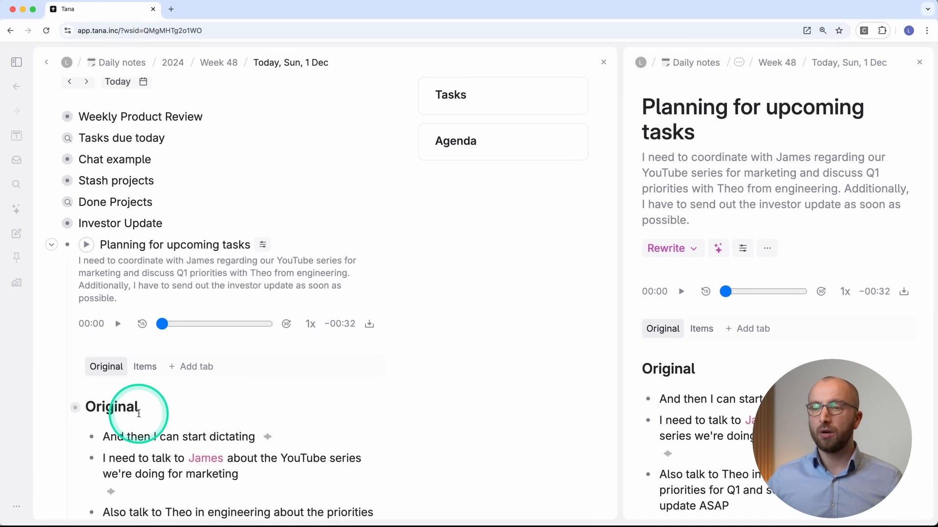
scroll(139, 413, down, 5)
scroll(133, 226, up, 2)
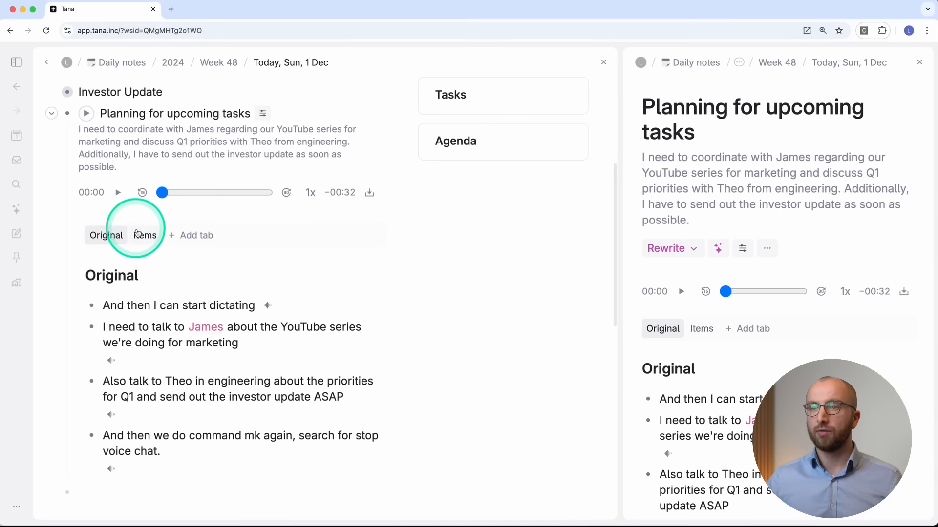
click(138, 235)
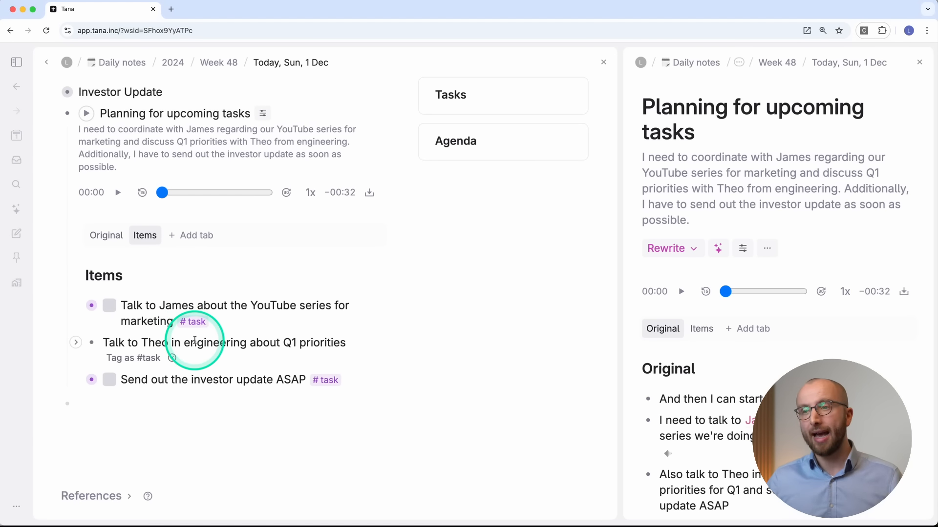
click(145, 358)
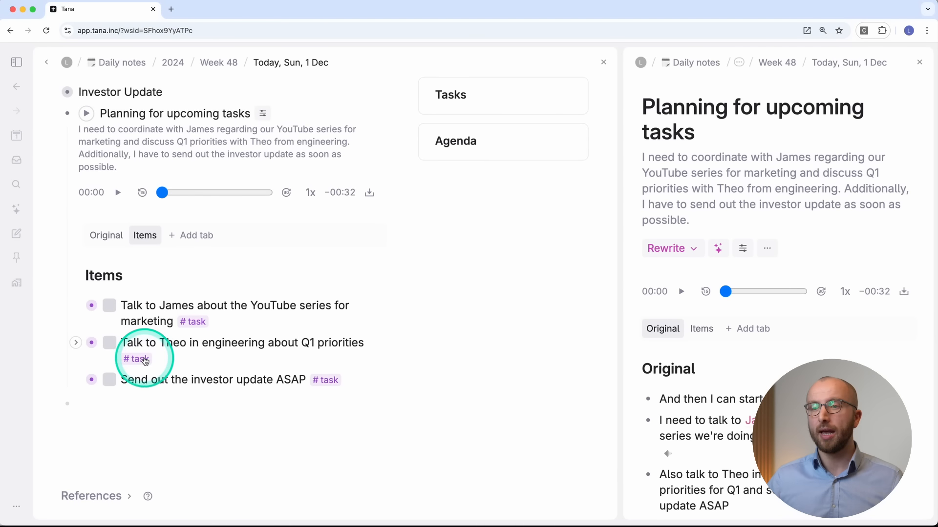